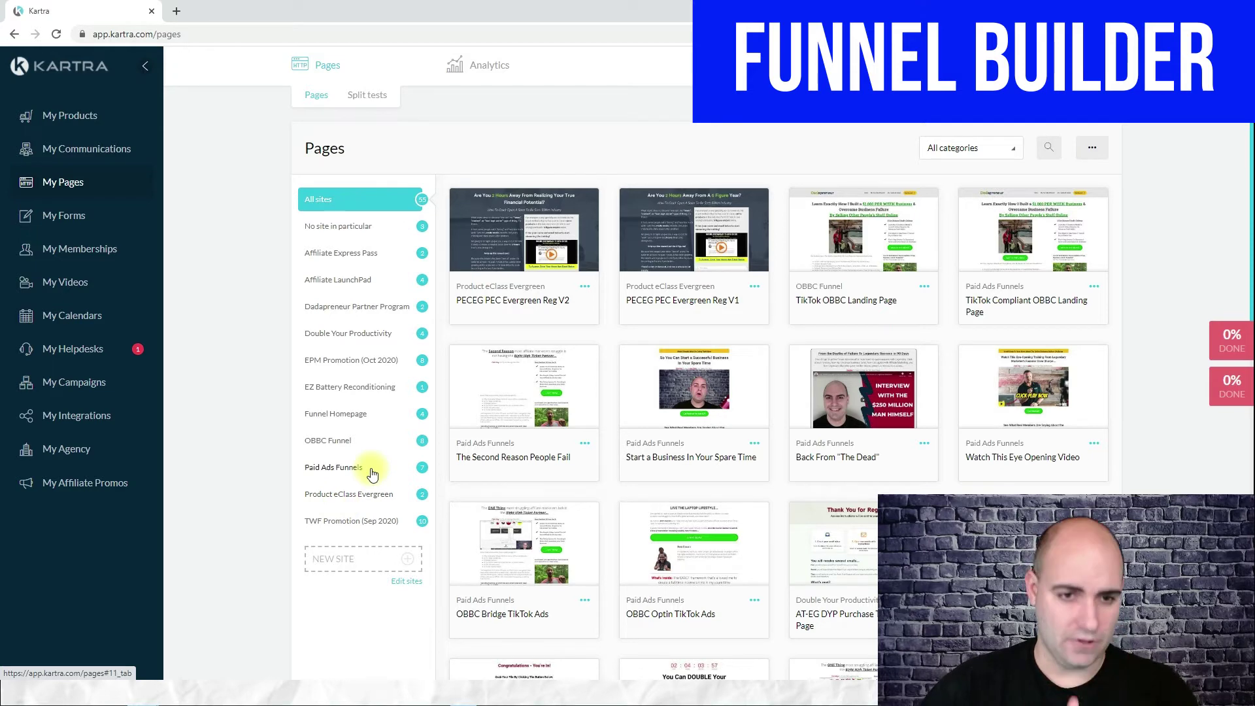
Step: List the OBBC Funnel site's pages and preview the TikTok OBBC Landing Page
left_click(333, 442)
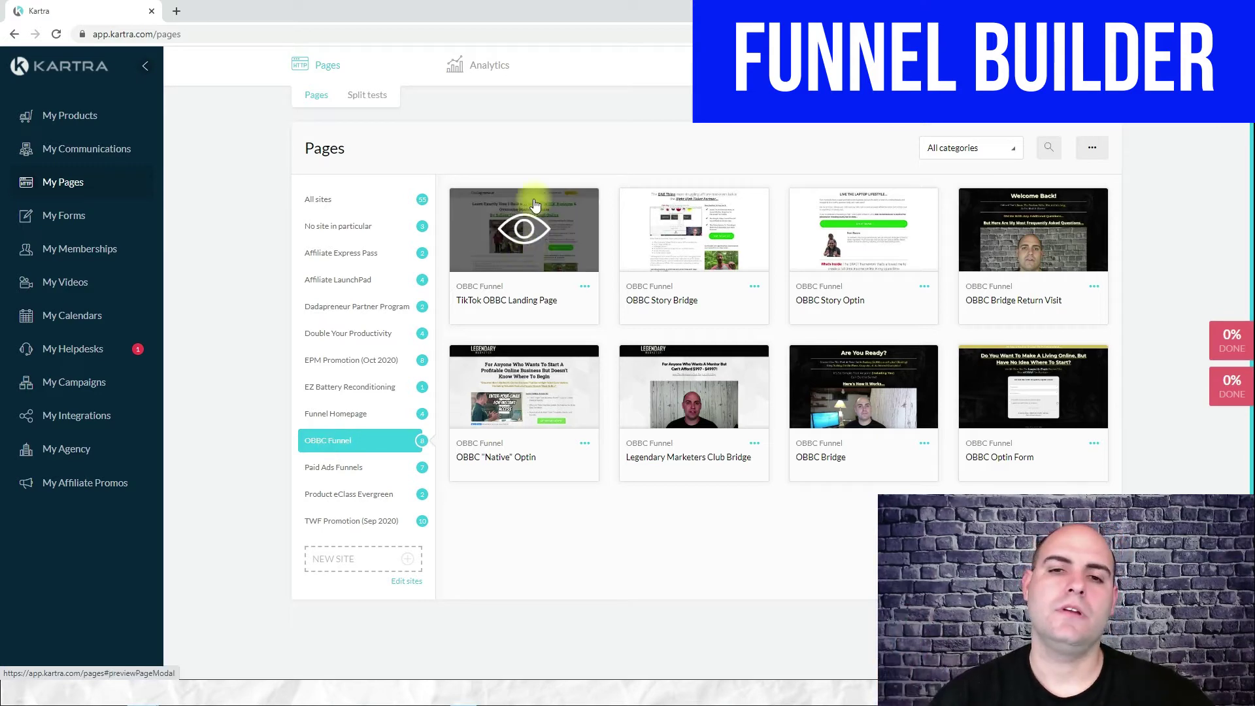
left_click(510, 231)
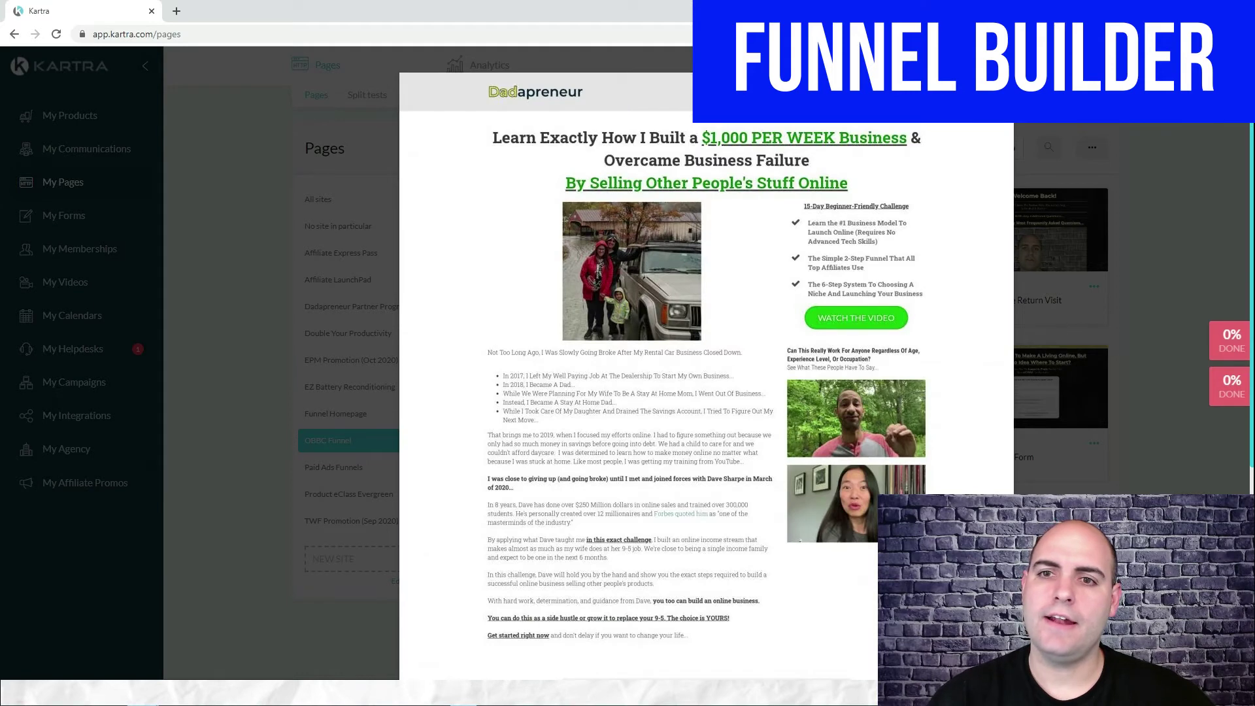
key("Escape")
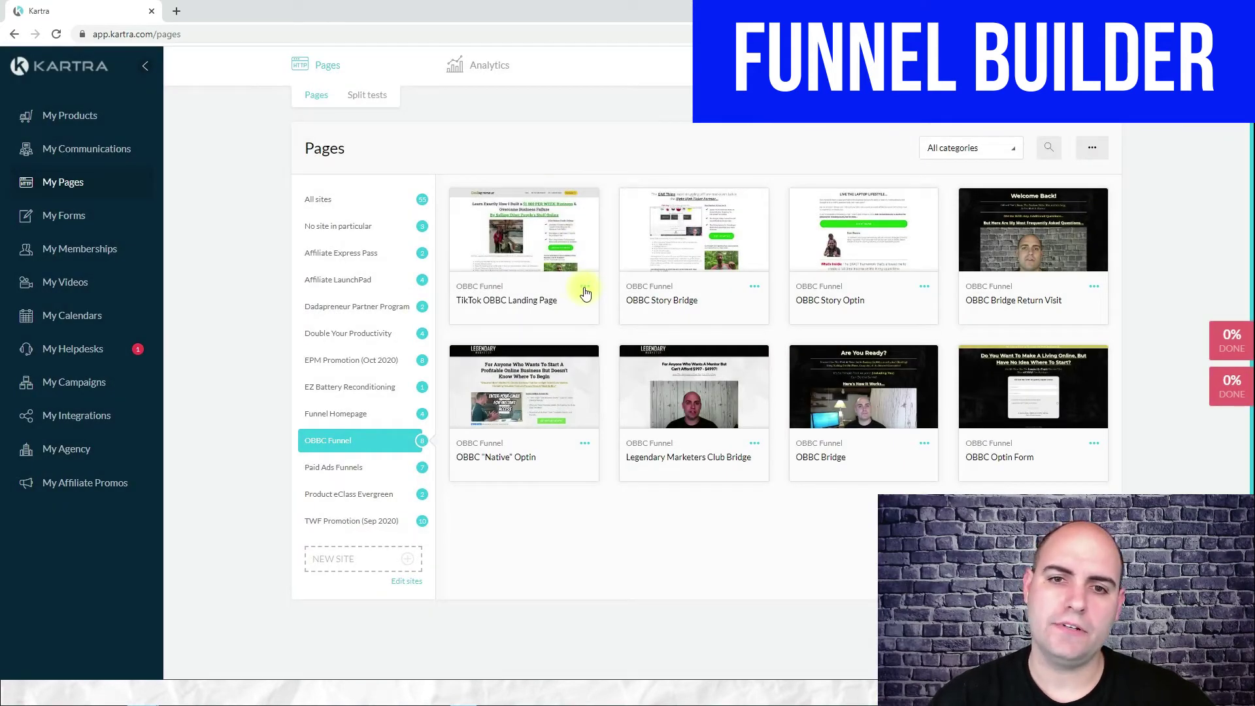
Step: Edit the TikTok OBBC Landing Page's details and choose Legendary Marketer as its category
left_click(585, 293)
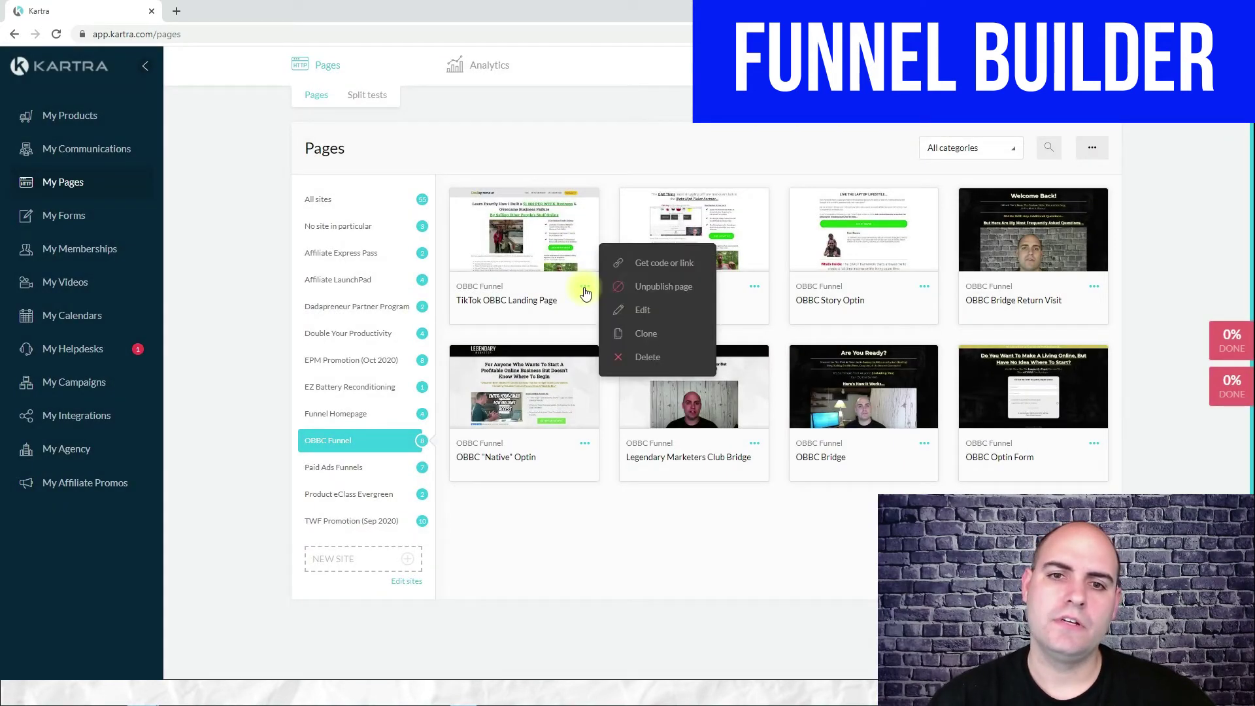
left_click(641, 312)
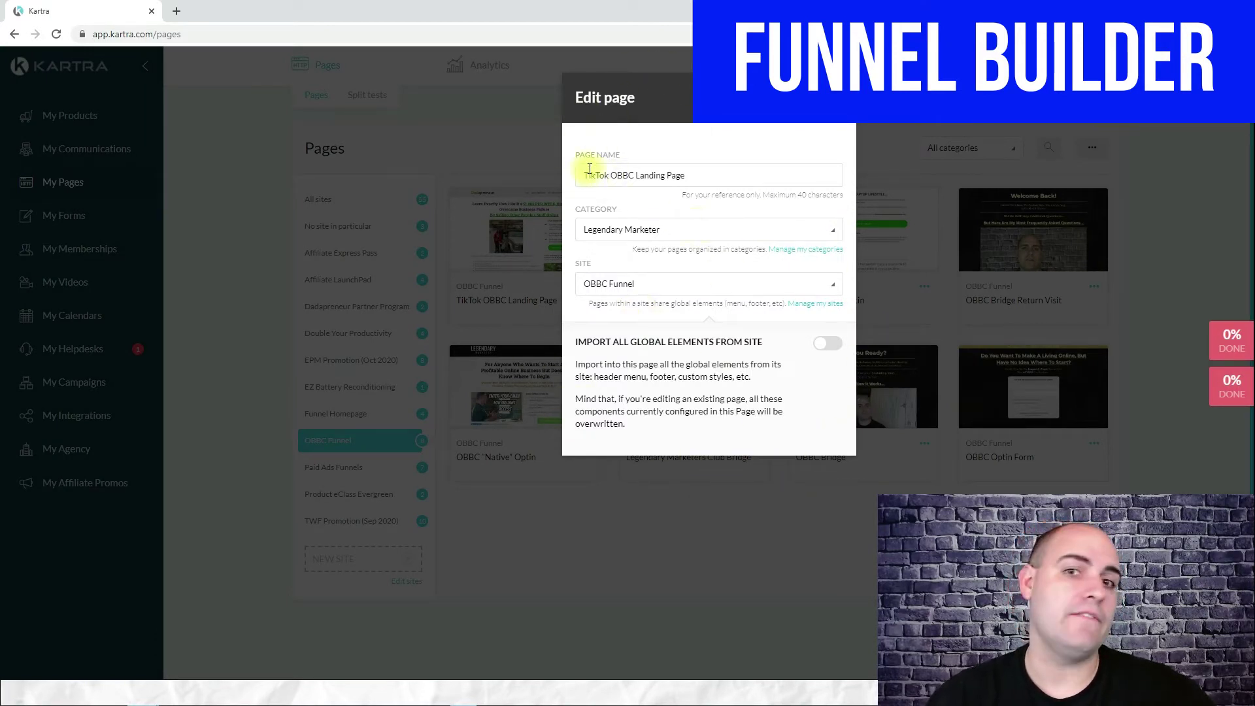
left_click(681, 239)
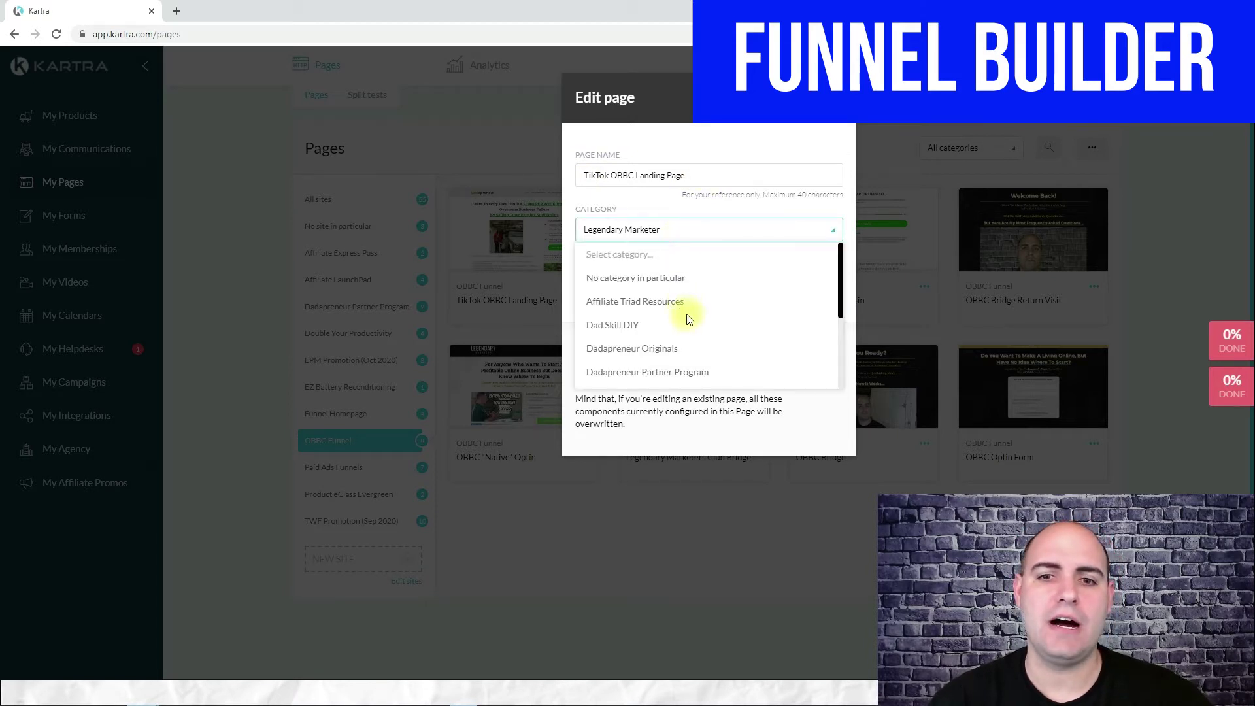
scroll(681, 316, "down", 3)
scroll(688, 319, "up", 1)
scroll(688, 319, "up", 2)
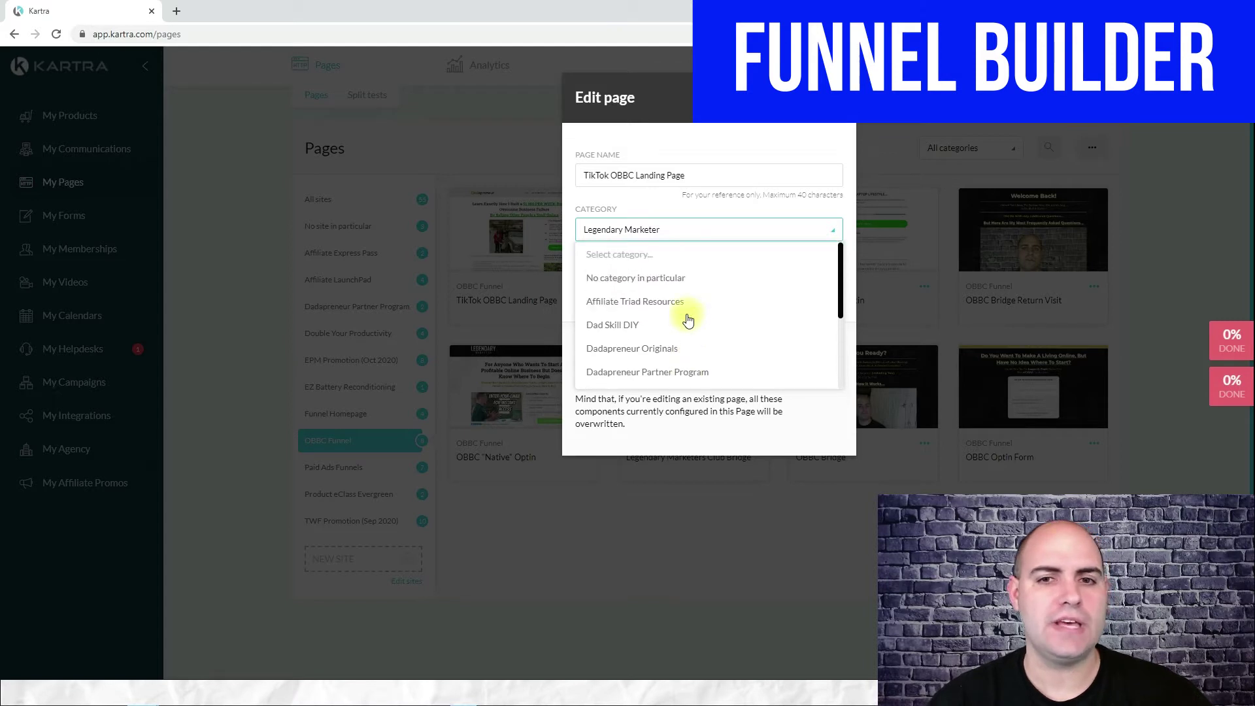
scroll(647, 358, "down", 2)
left_click(650, 356)
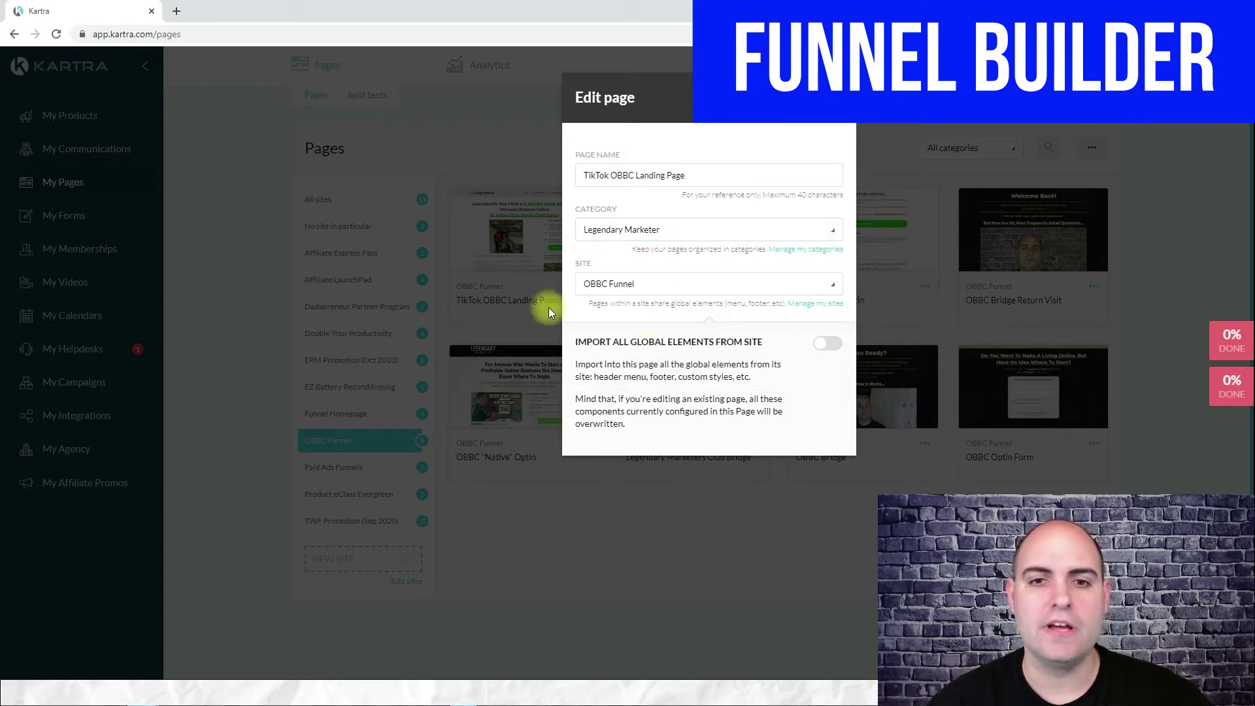
Step: Assign the page to the OBBC Funnel site and open it in the page builder
left_click(670, 287)
scroll(649, 371, "down", 3)
scroll(651, 425, "up", 2)
scroll(644, 416, "down", 2)
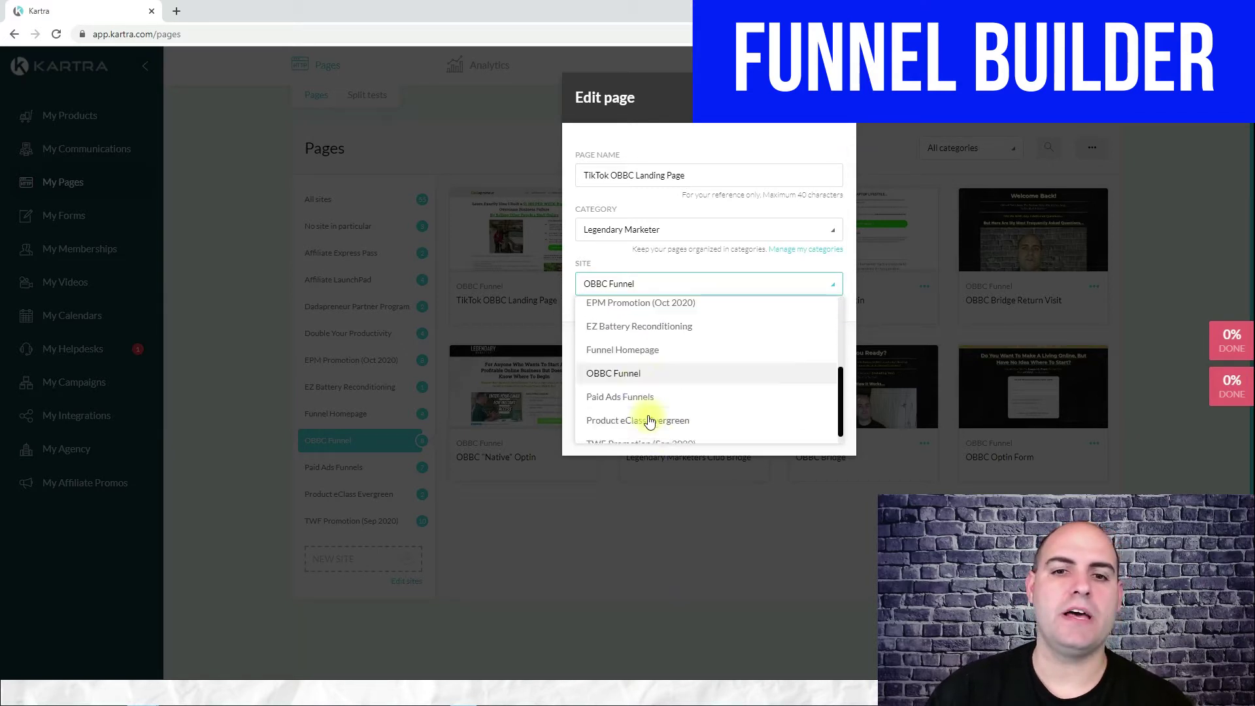
left_click(634, 363)
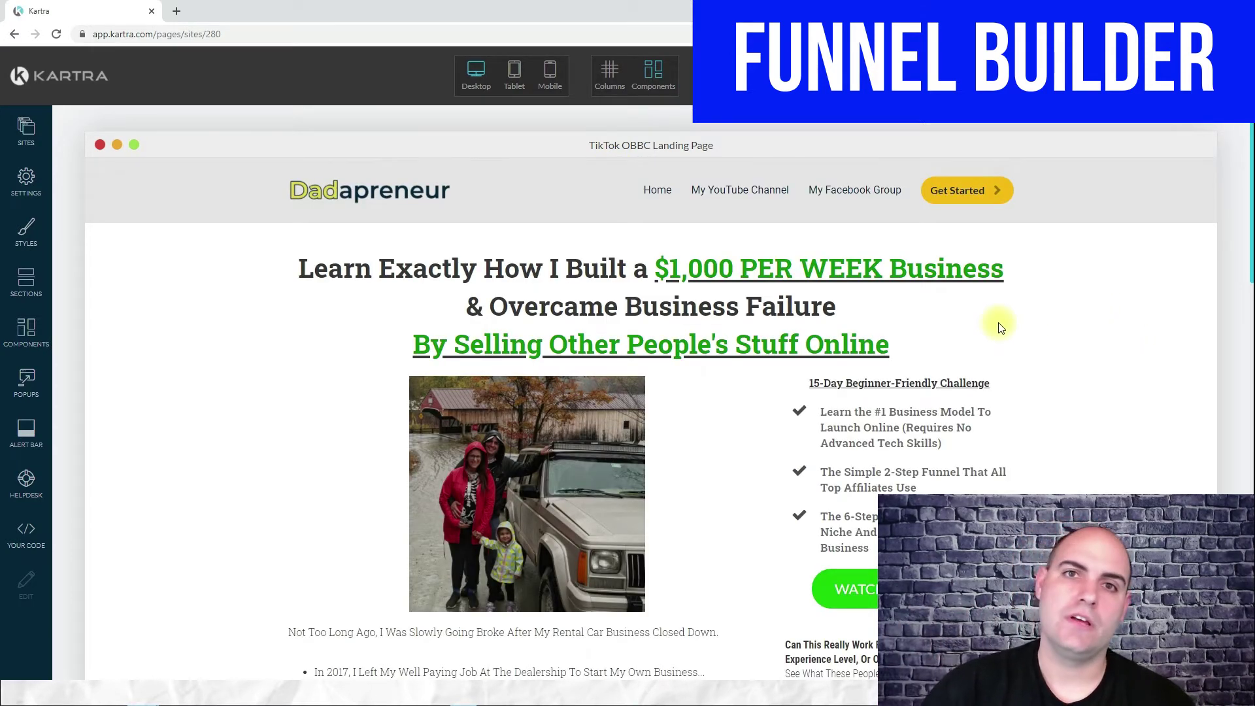
mouse_move(998, 327)
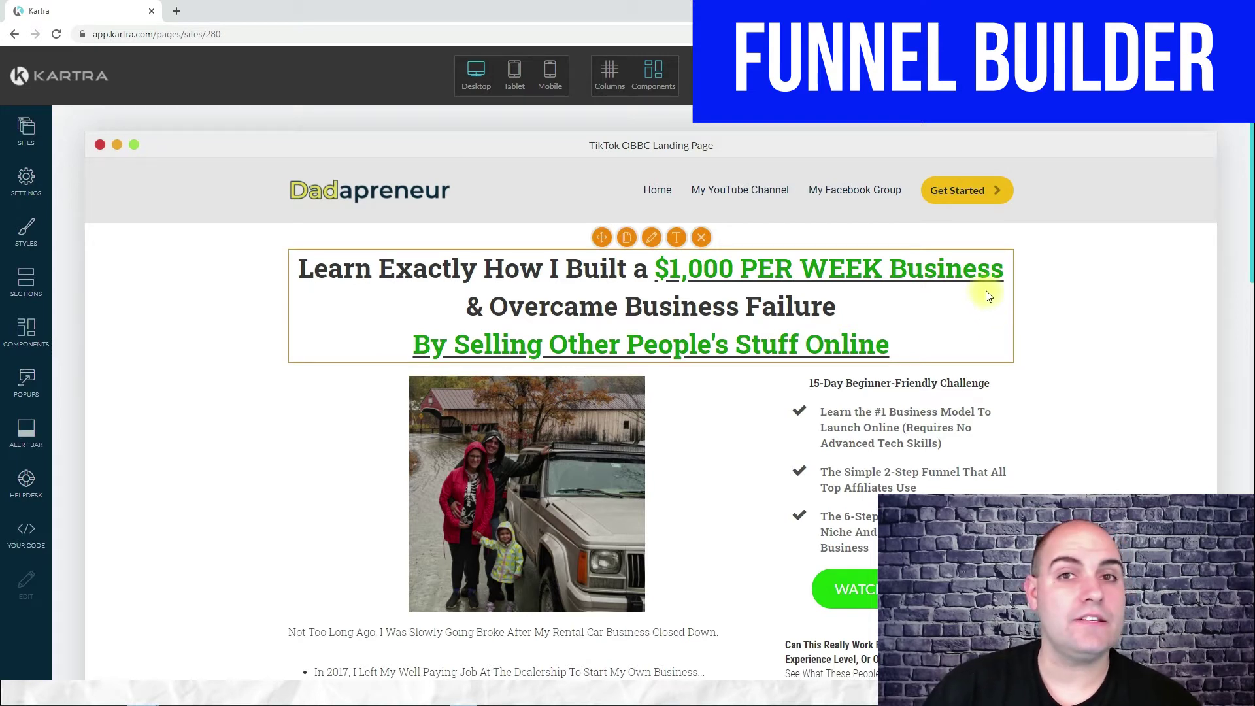
mouse_move(1111, 204)
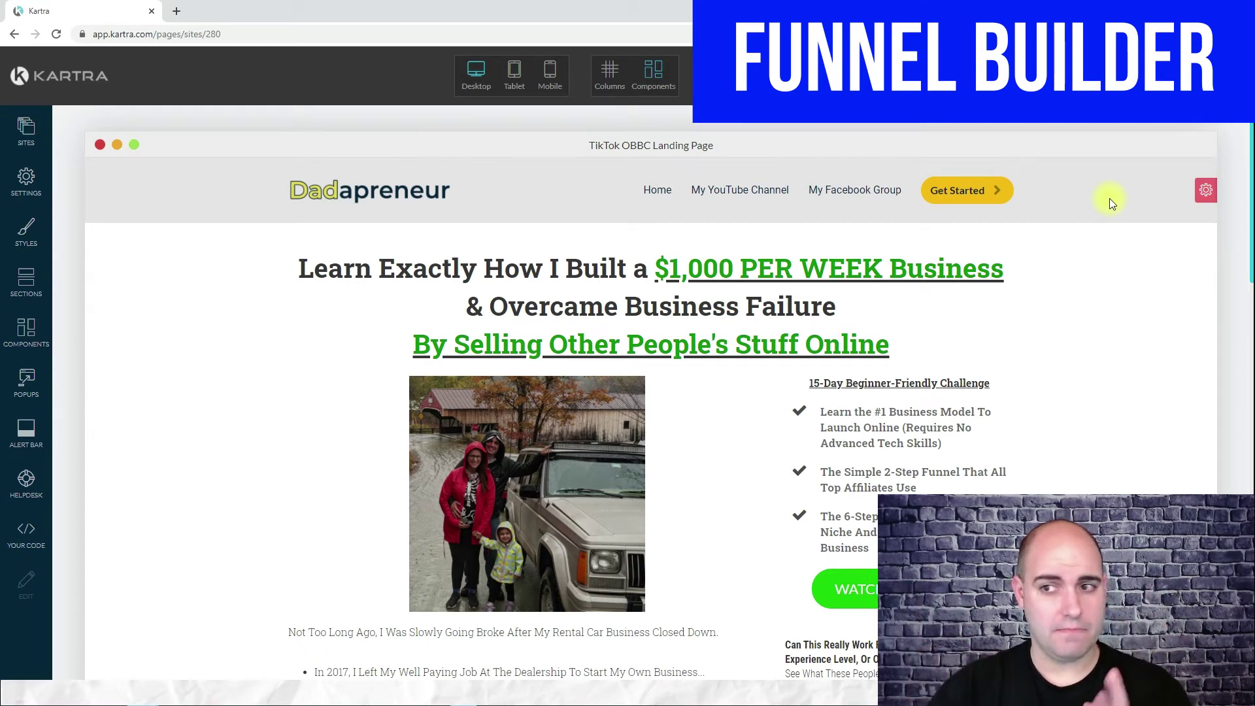
mouse_move(1193, 190)
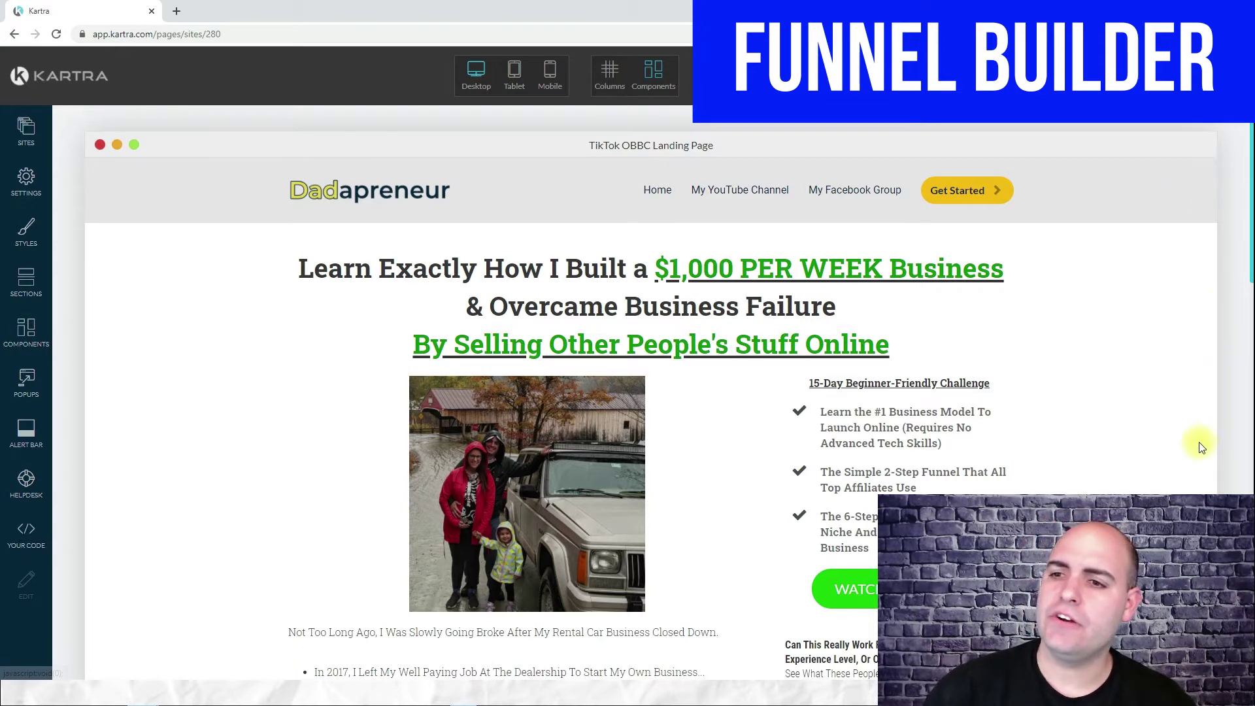
scroll(1176, 247, "down", 5)
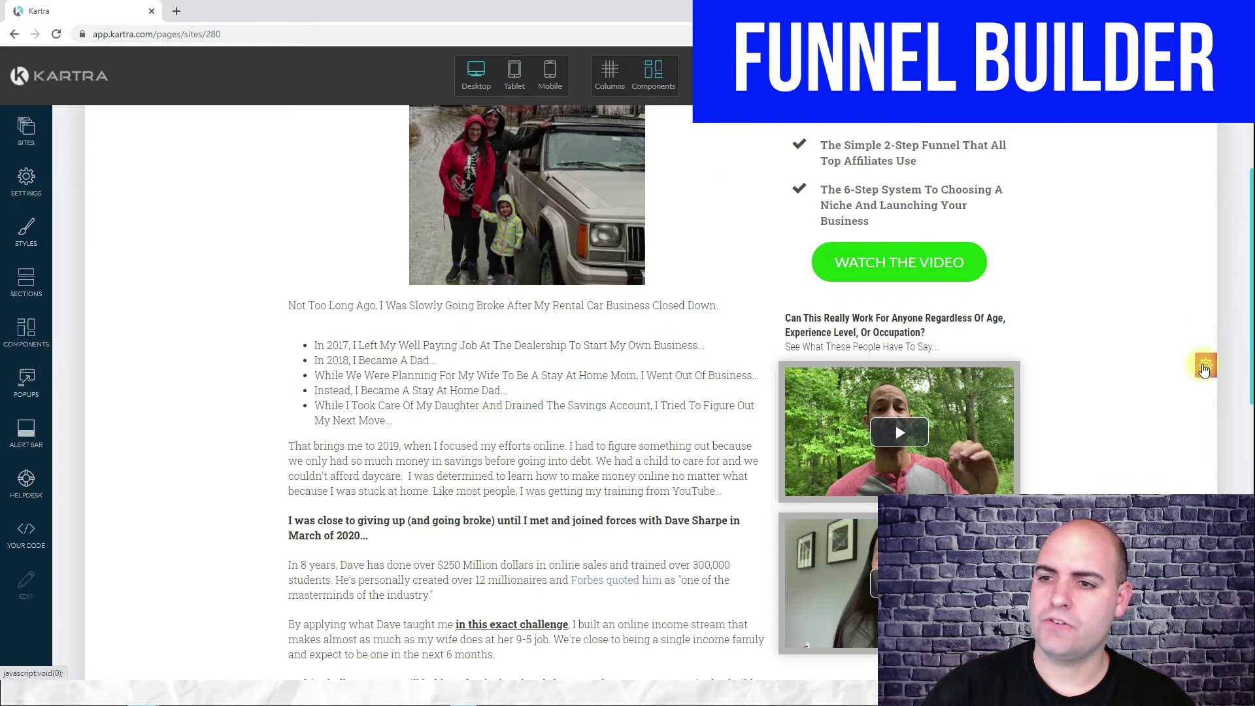
mouse_move(1206, 371)
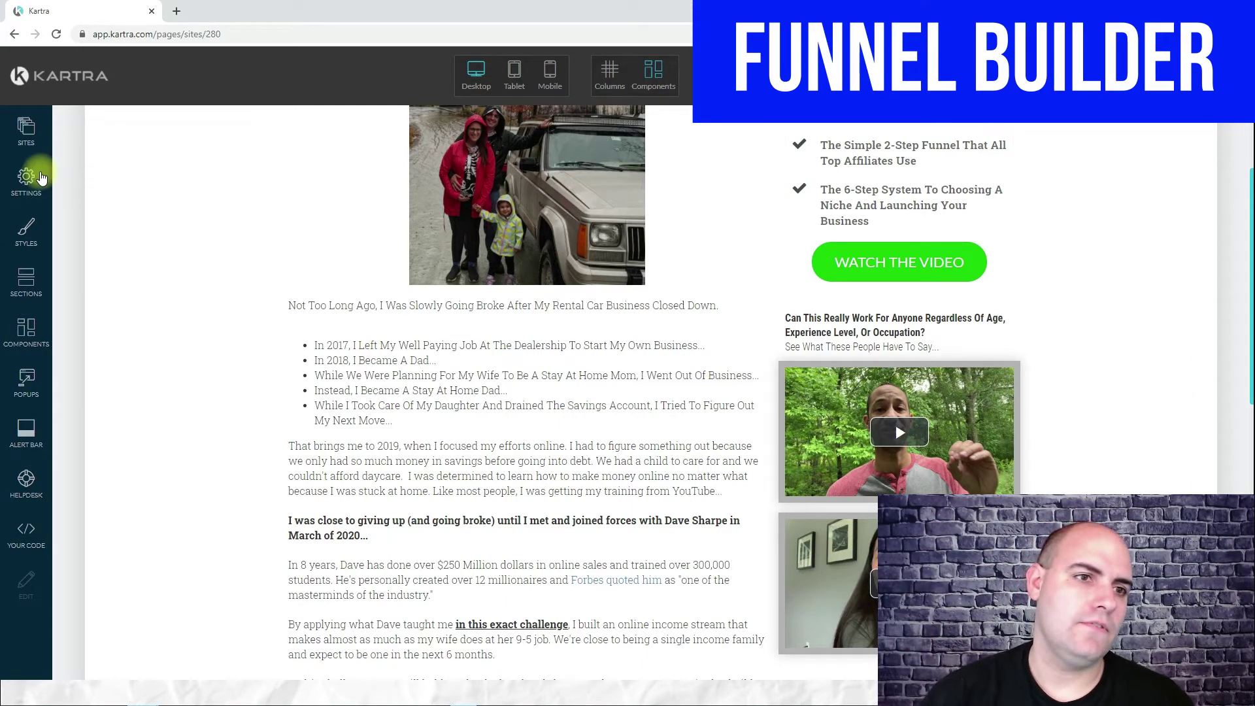
Step: Try to place an empty block from the section templates between the opt-in form and the footer
left_click(36, 275)
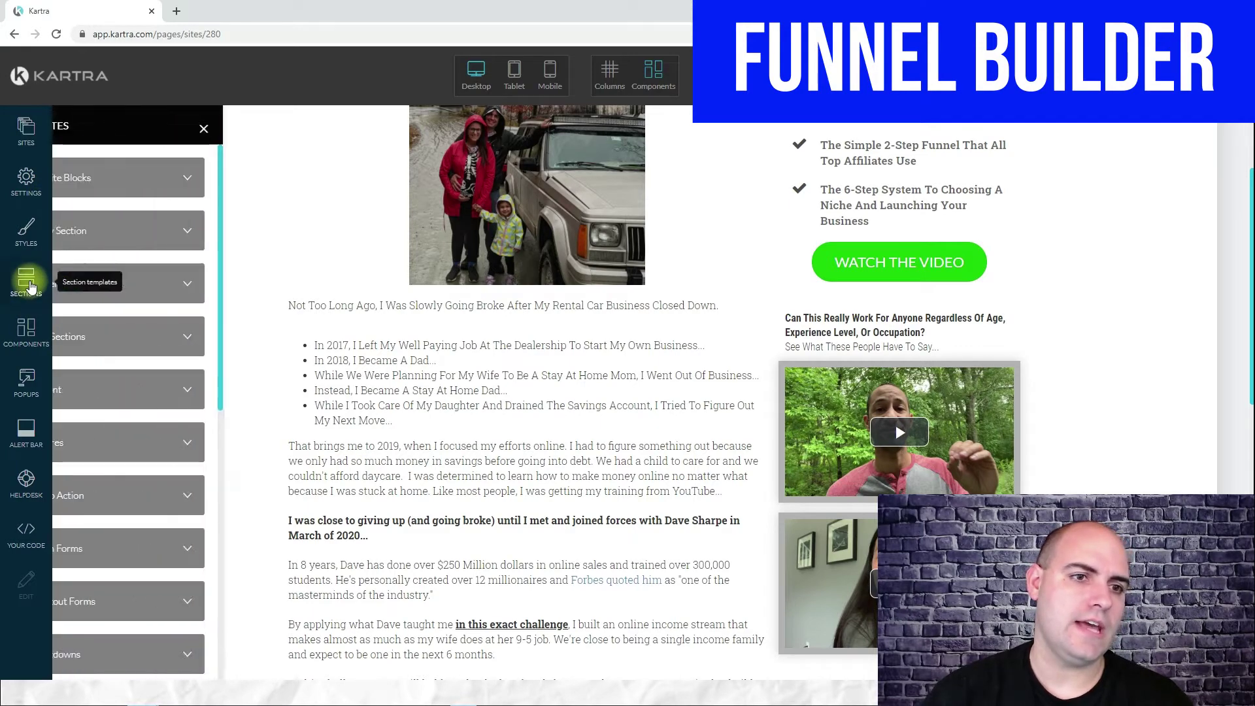
scroll(512, 305, "up", 5)
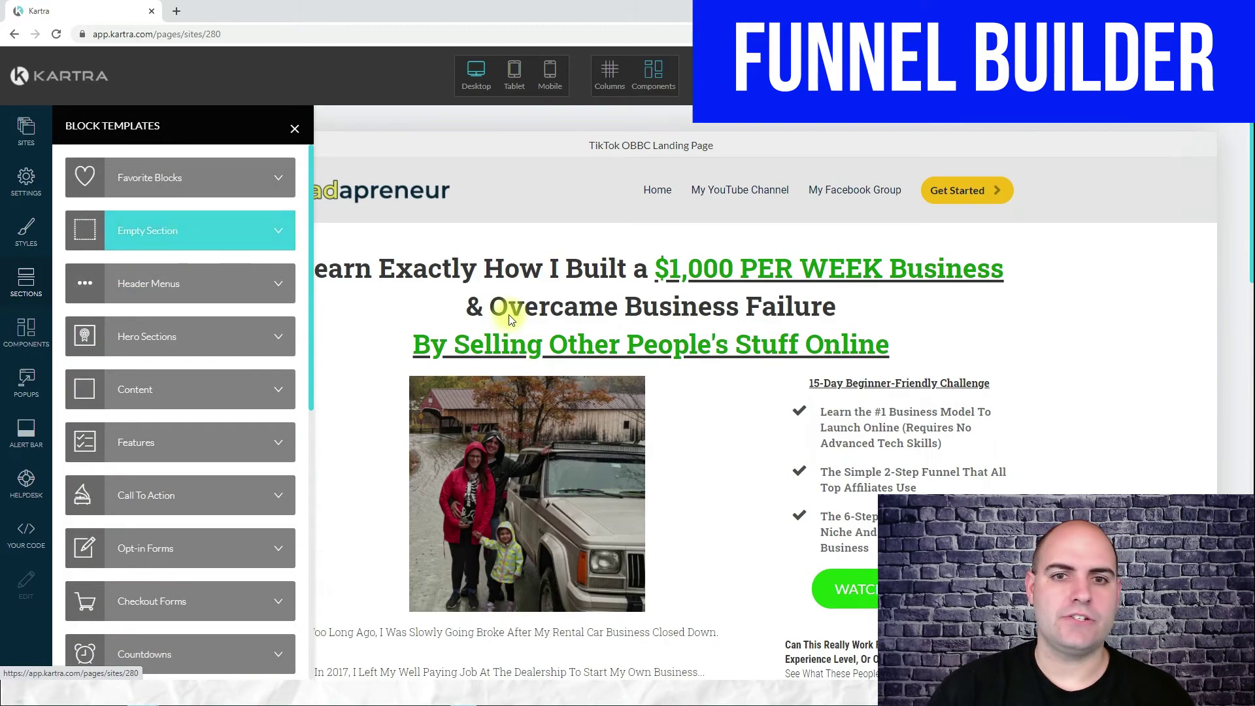
scroll(538, 344, "down", 7)
scroll(543, 344, "down", 10)
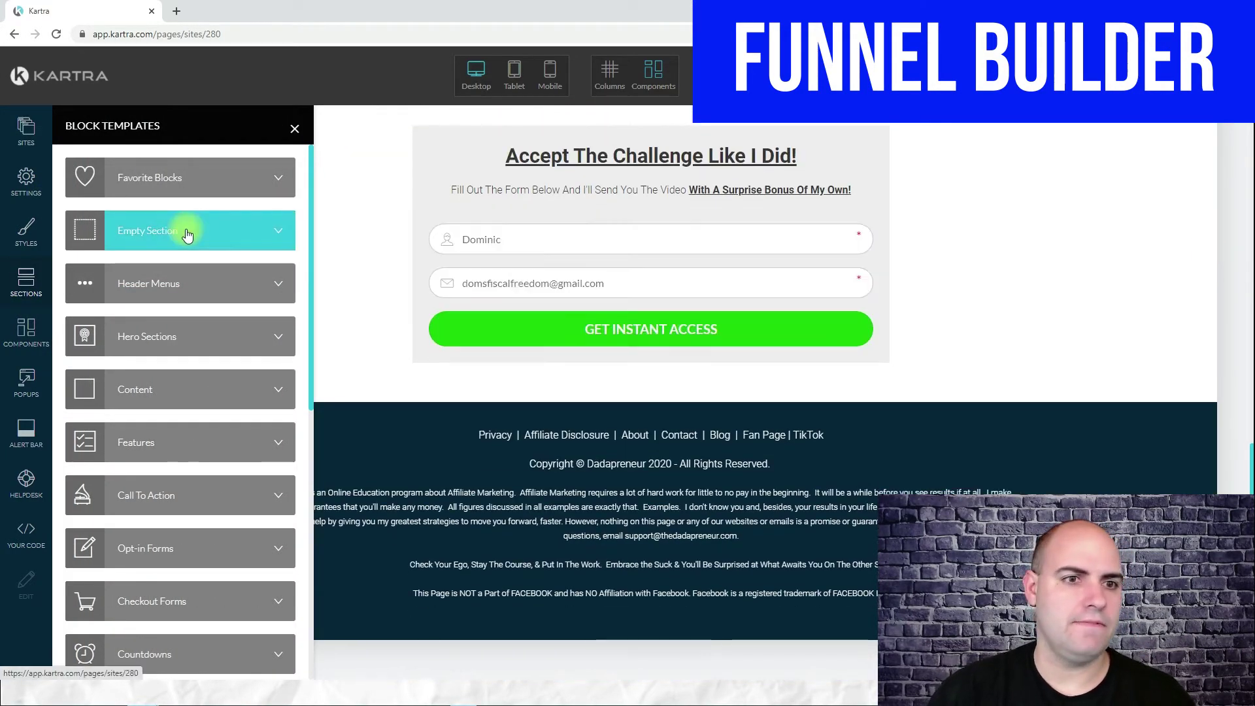
left_click(188, 235)
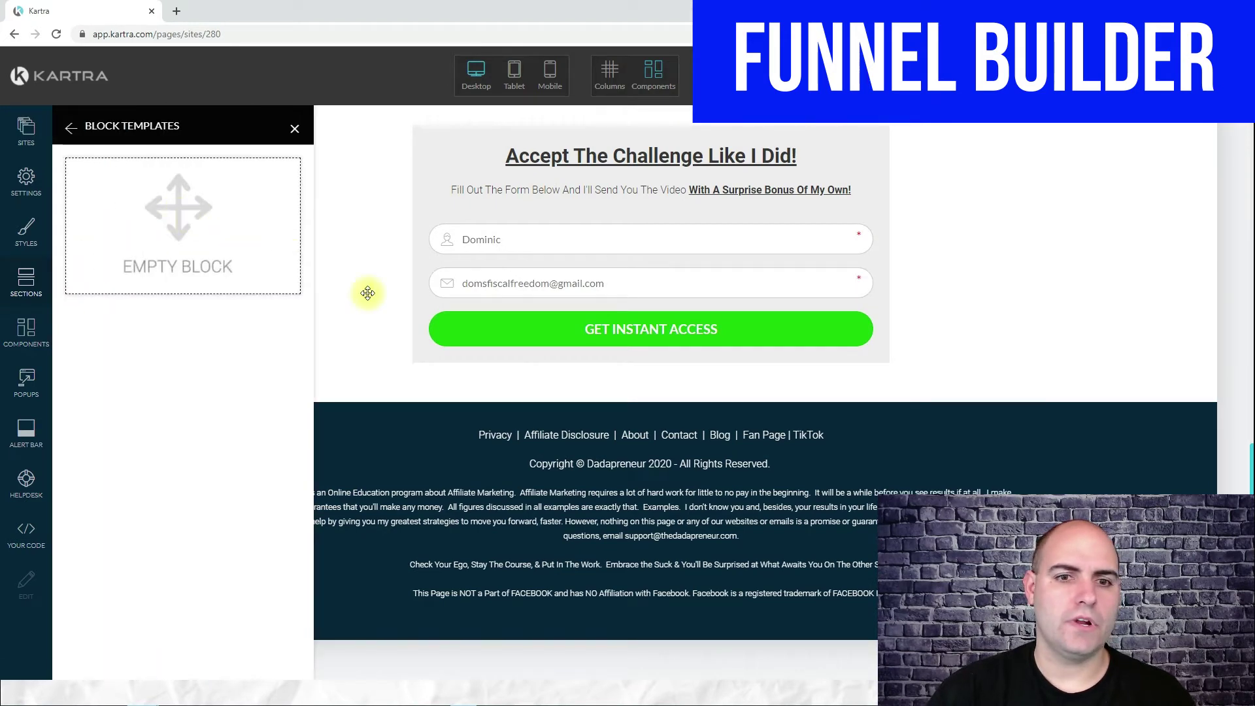
left_click_drag(512, 398, 668, 456)
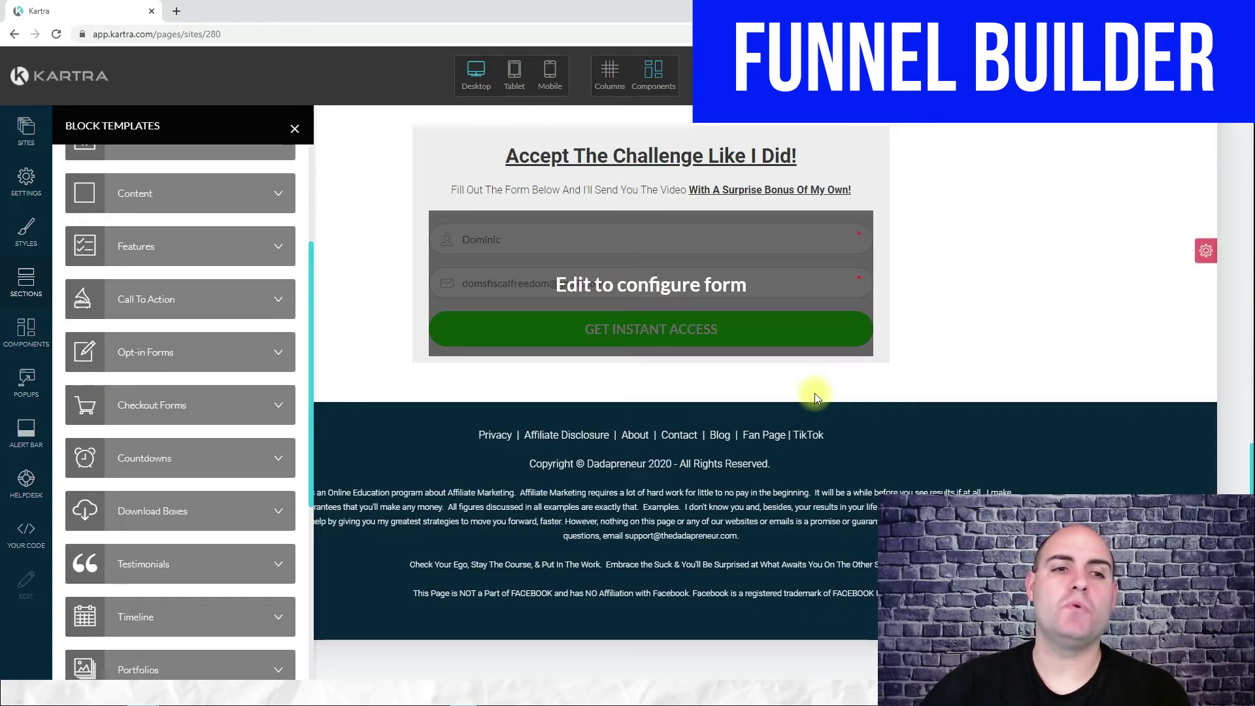
Step: Insert the green "Double Your Traffic in 30 Days!" call-to-action block directly above the page footer
left_click(269, 308)
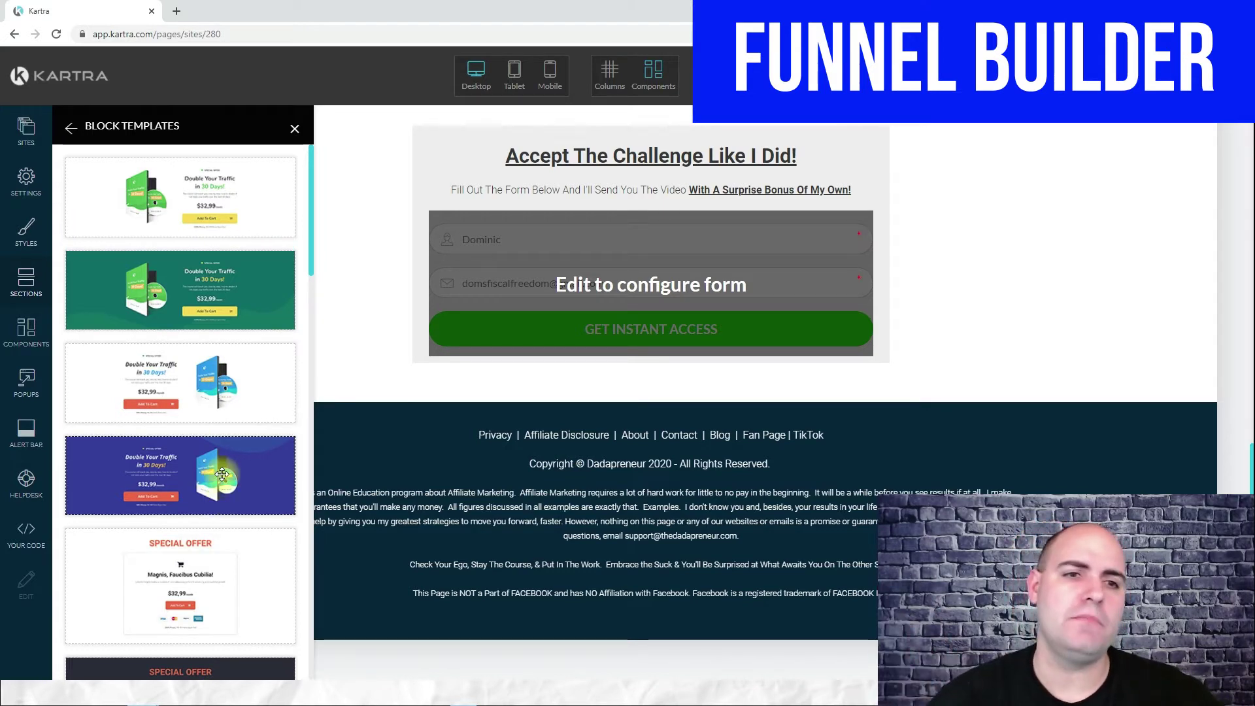
left_click_drag(166, 288, 676, 448)
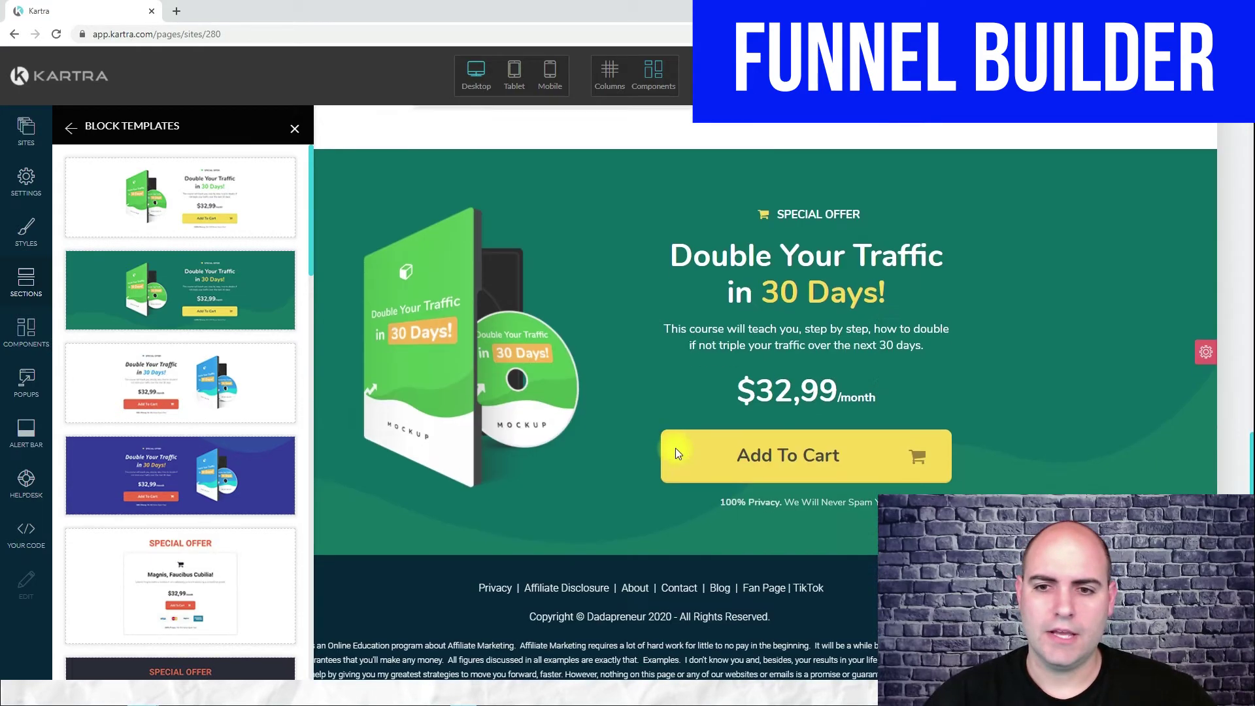
Step: Open the image library for the new block's product mockup image and browse the stored images
mouse_move(426, 315)
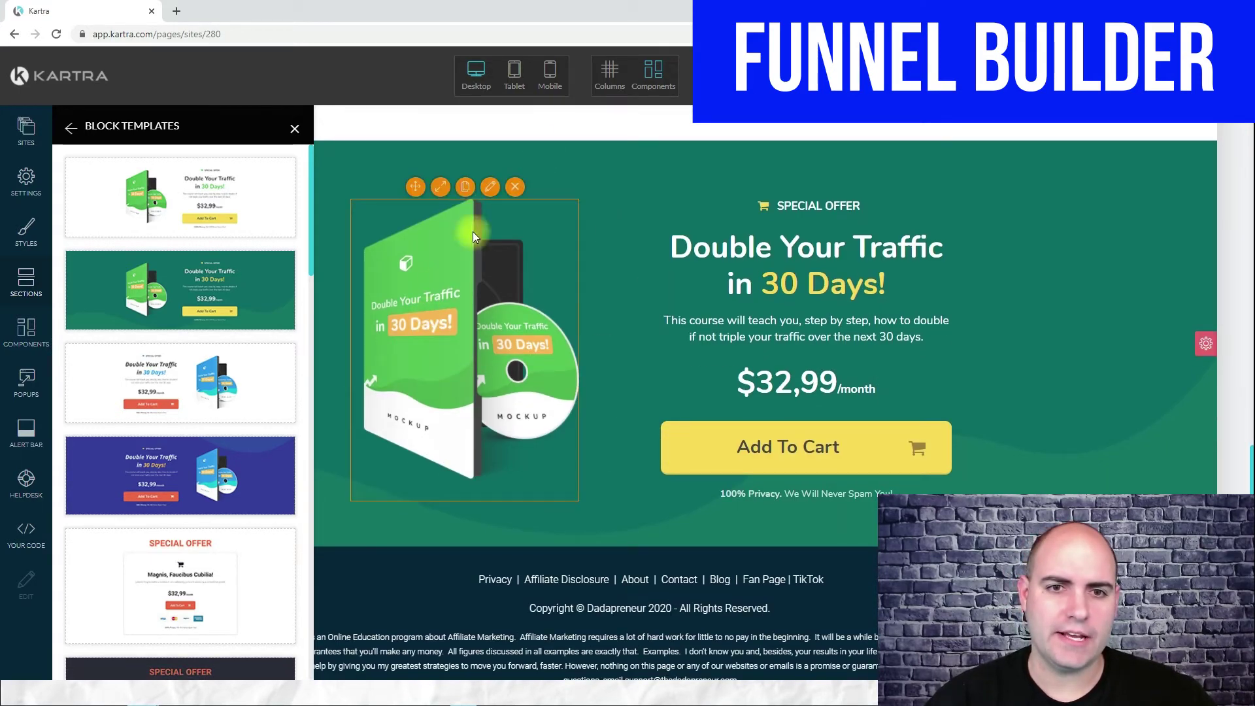
left_click(491, 189)
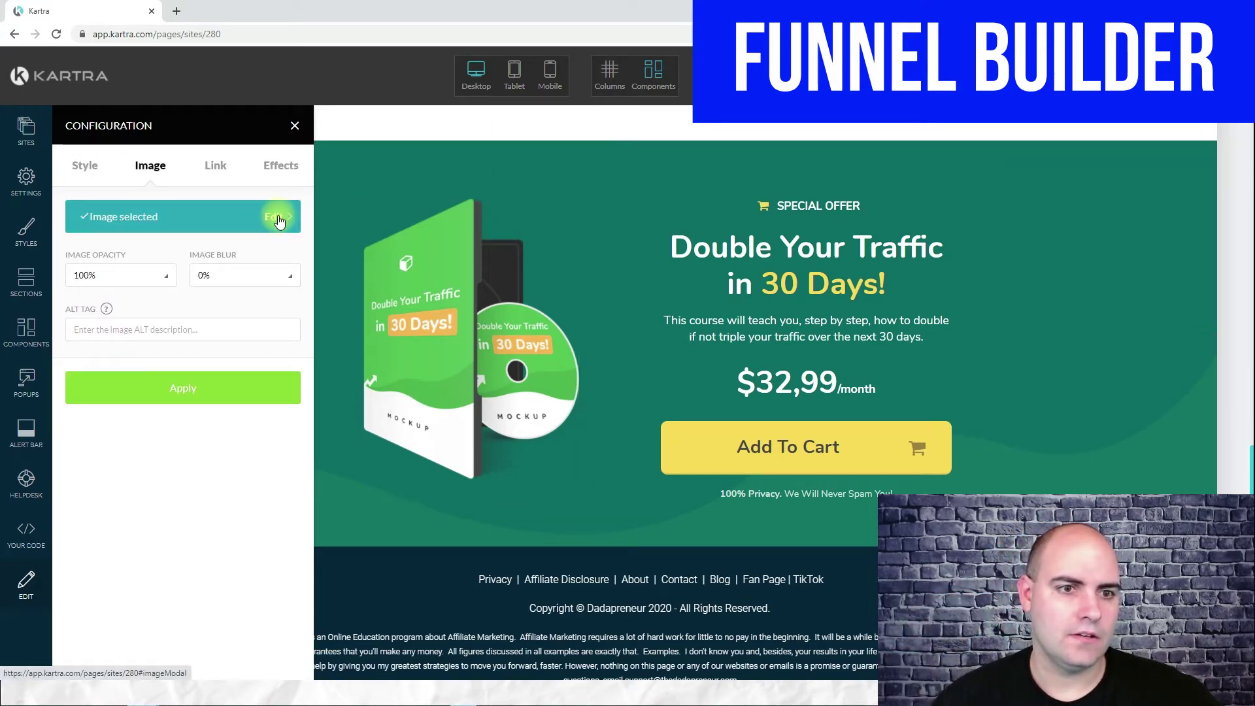
left_click(277, 216)
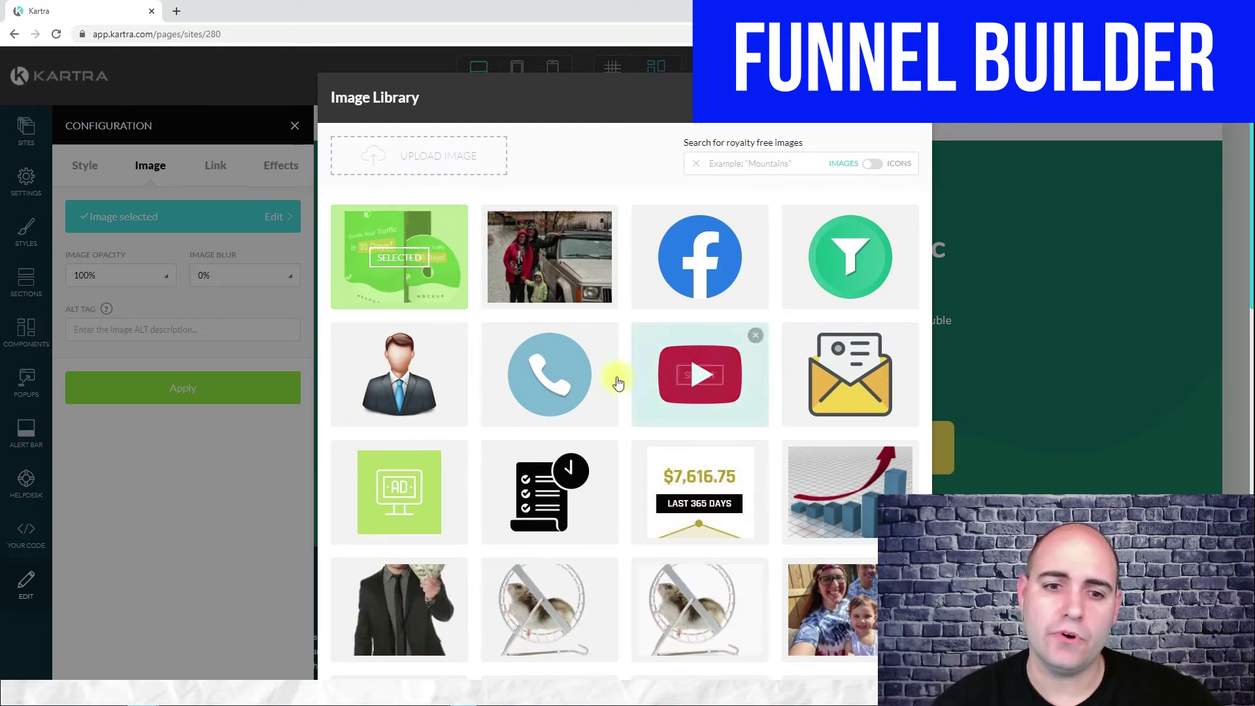
scroll(616, 372, "down", 10)
scroll(628, 377, "up", 6)
scroll(627, 377, "up", 4)
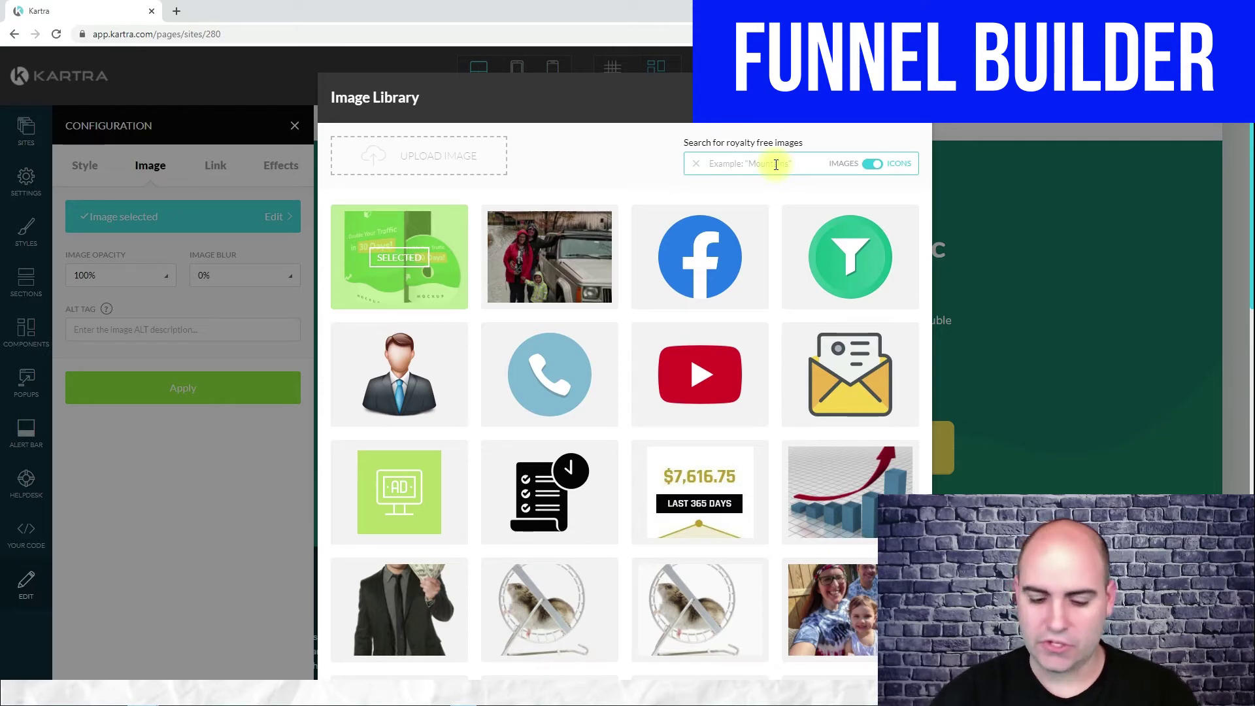
Step: Search the royalty-free library for "book" as icons and as images, and leave the library without choosing one
key("Return")
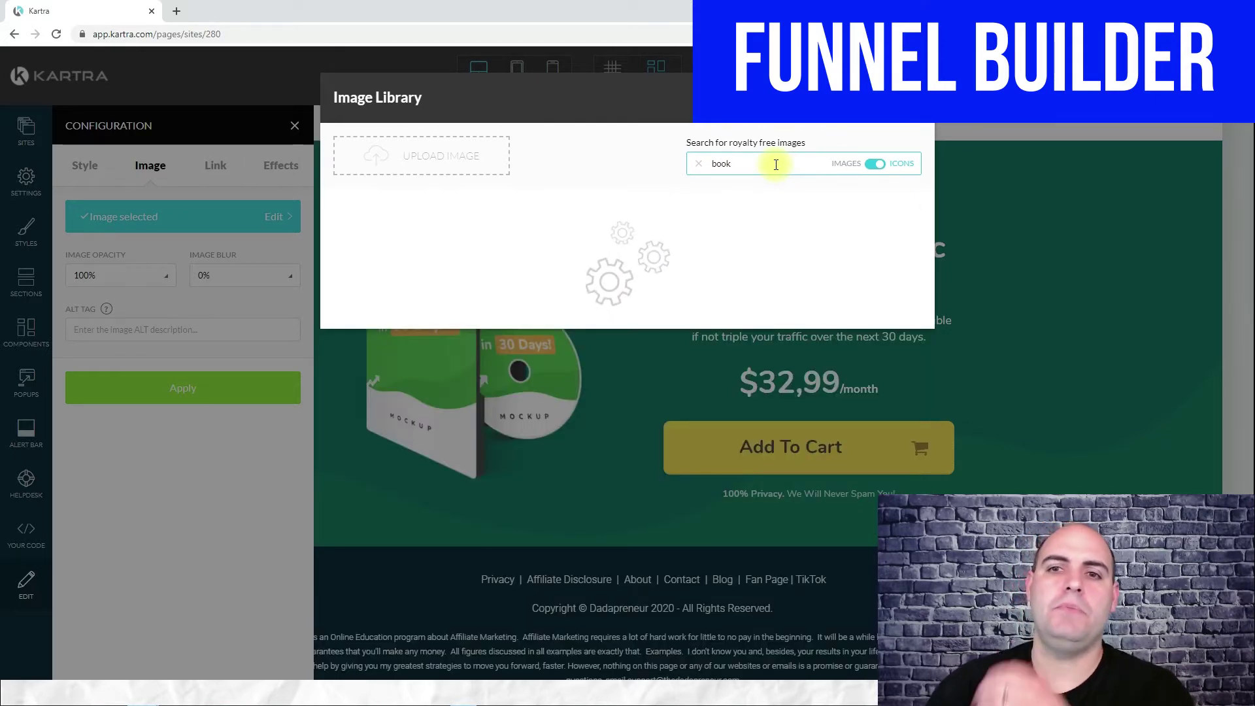
scroll(668, 433, "down", 6)
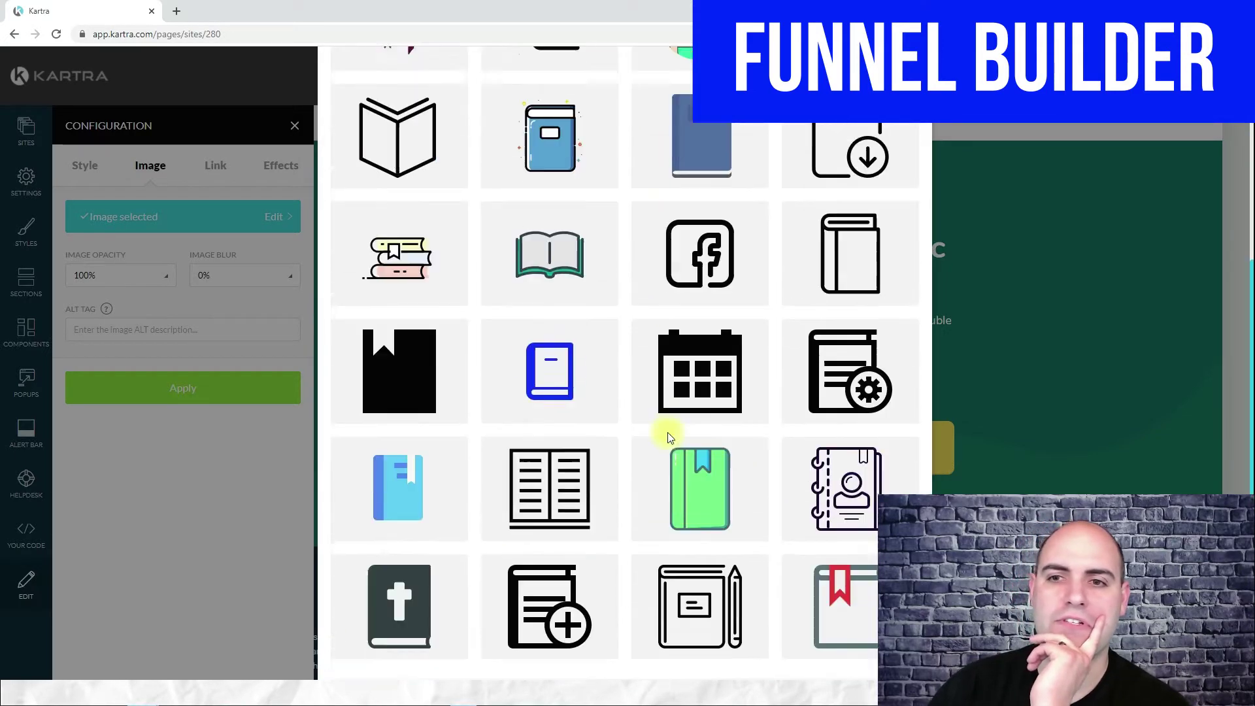
scroll(668, 433, "up", 6)
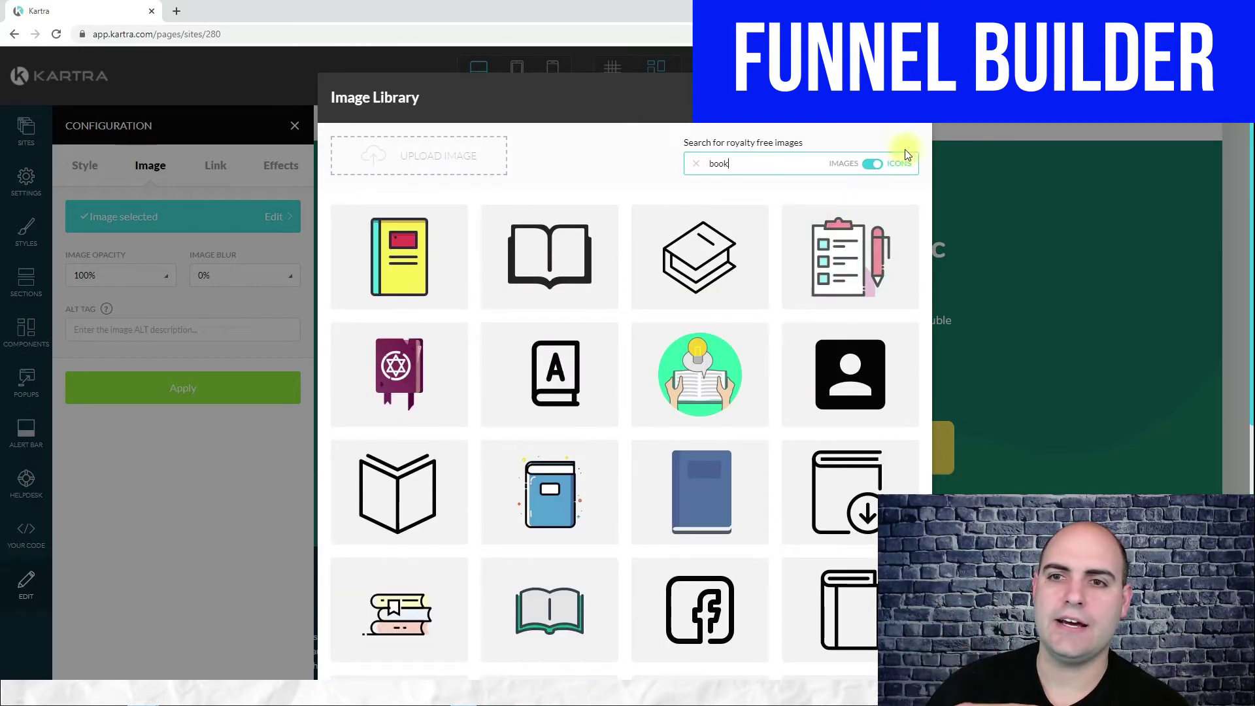
left_click(876, 163)
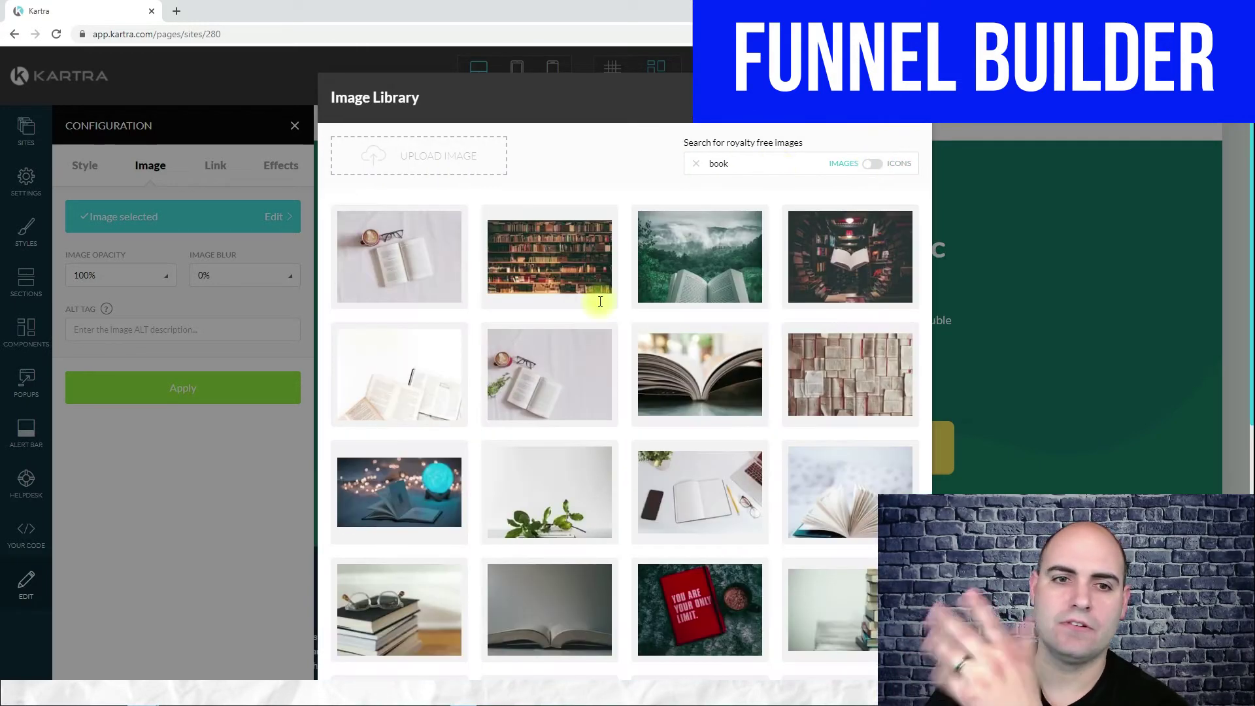
scroll(600, 307, "down", 6)
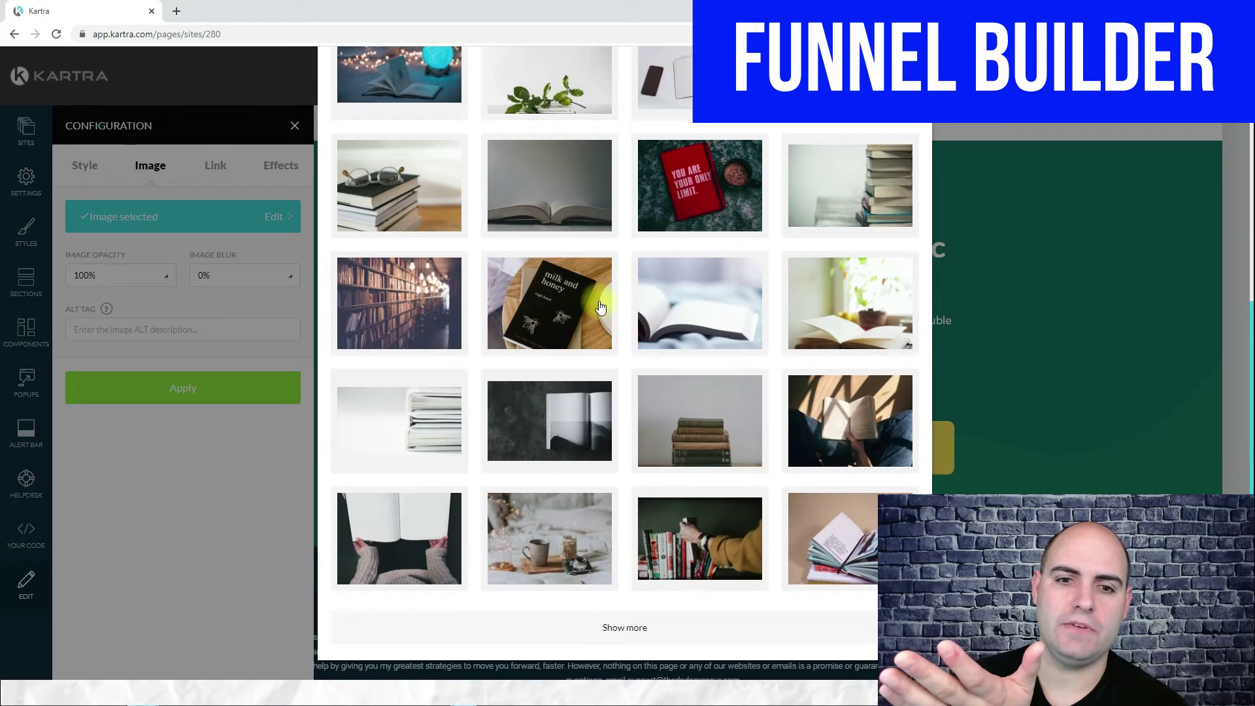
scroll(601, 307, "up", 6)
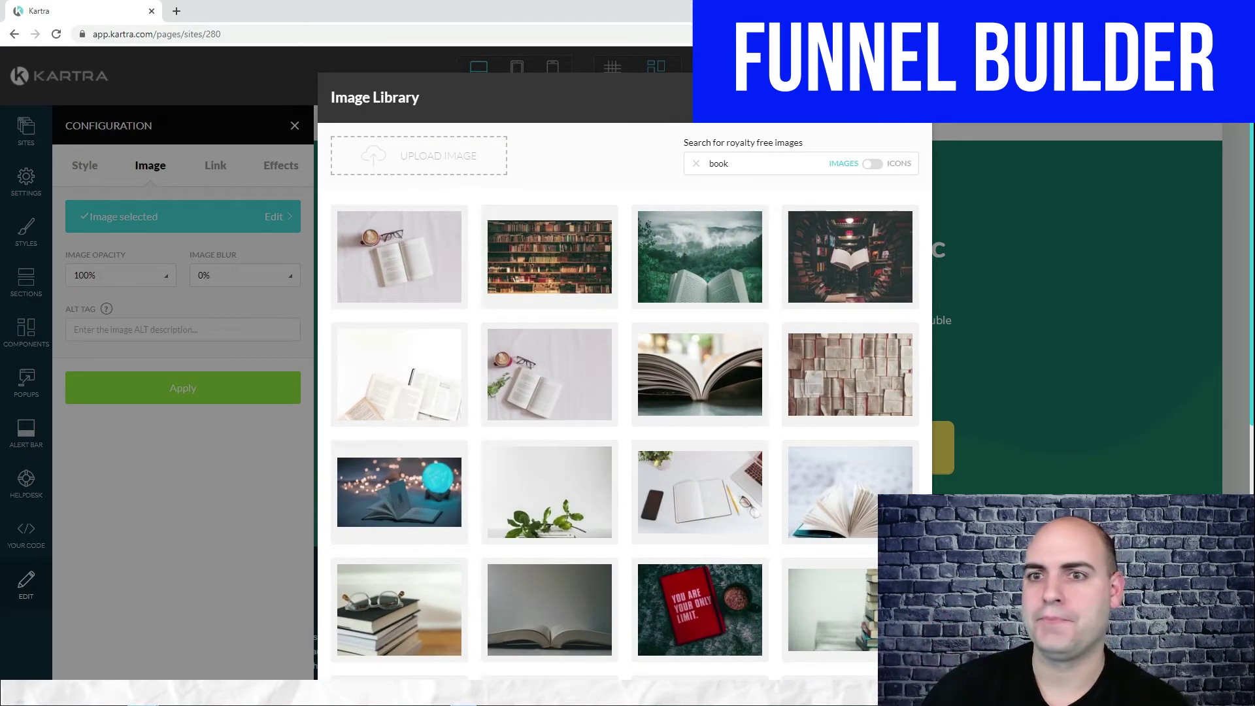
key("Escape")
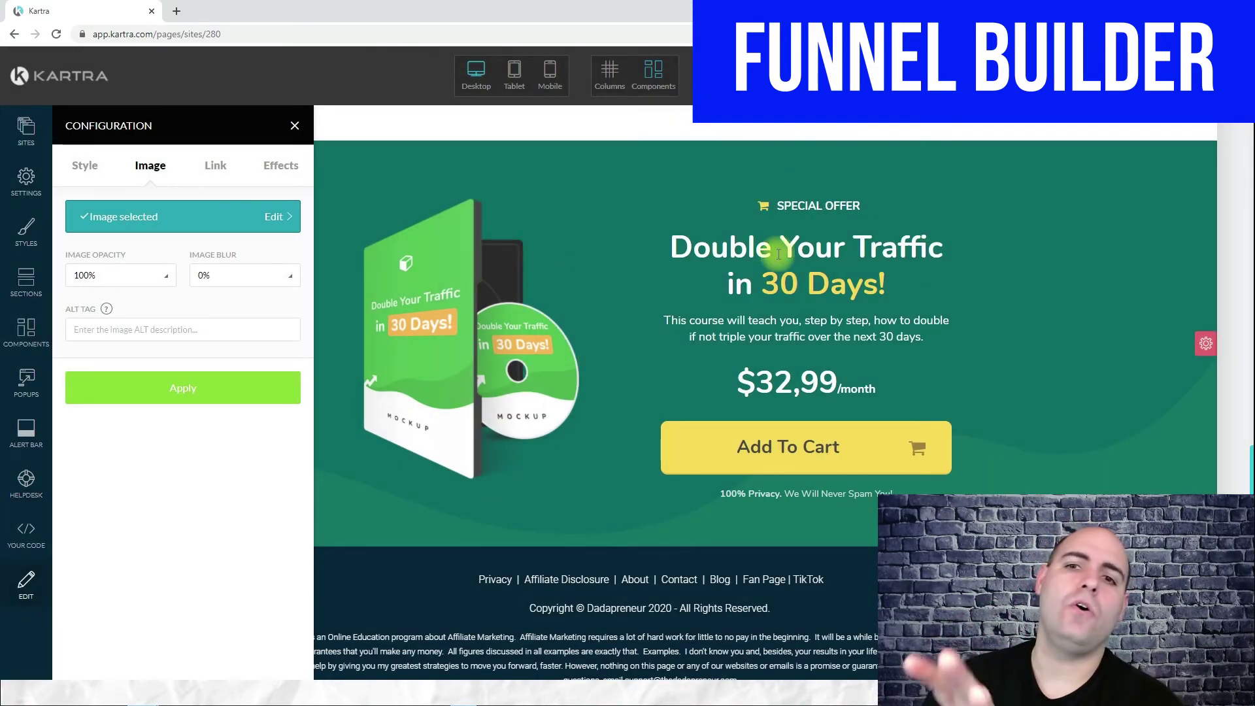
Step: Open the "Double Your Traffic in 30 Days!" headline for text editing and leave it without changes
mouse_move(820, 278)
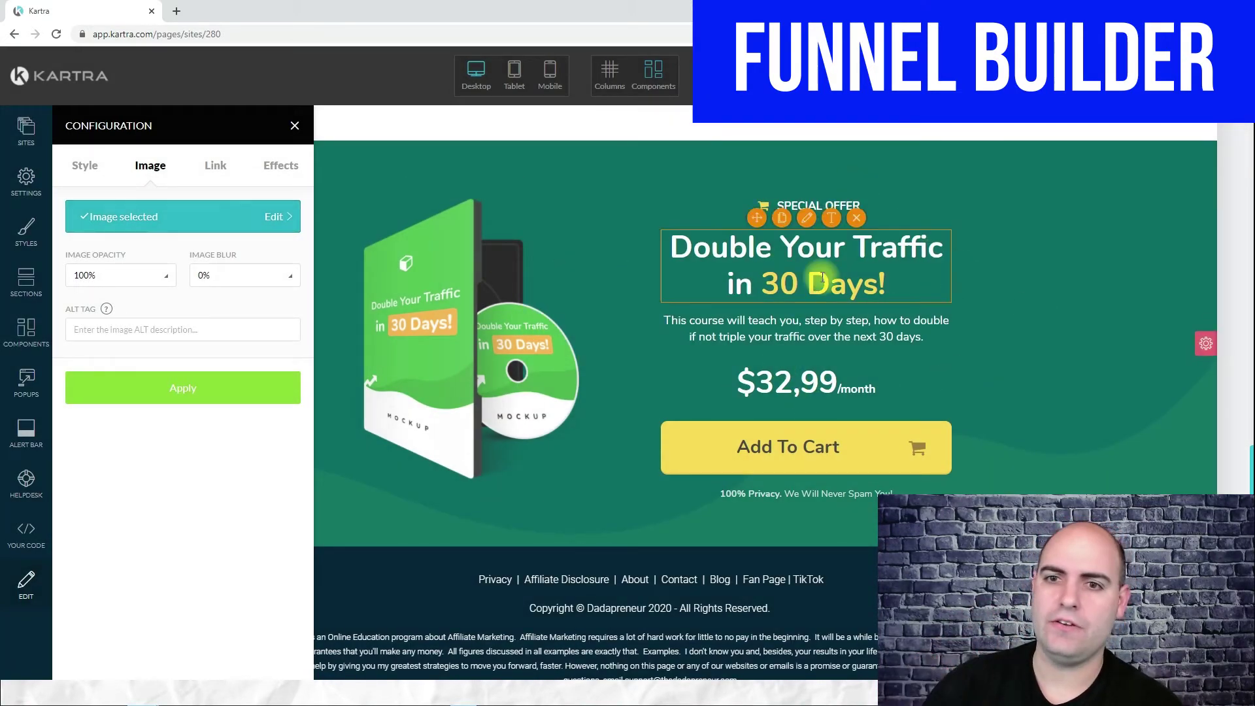
left_click(831, 218)
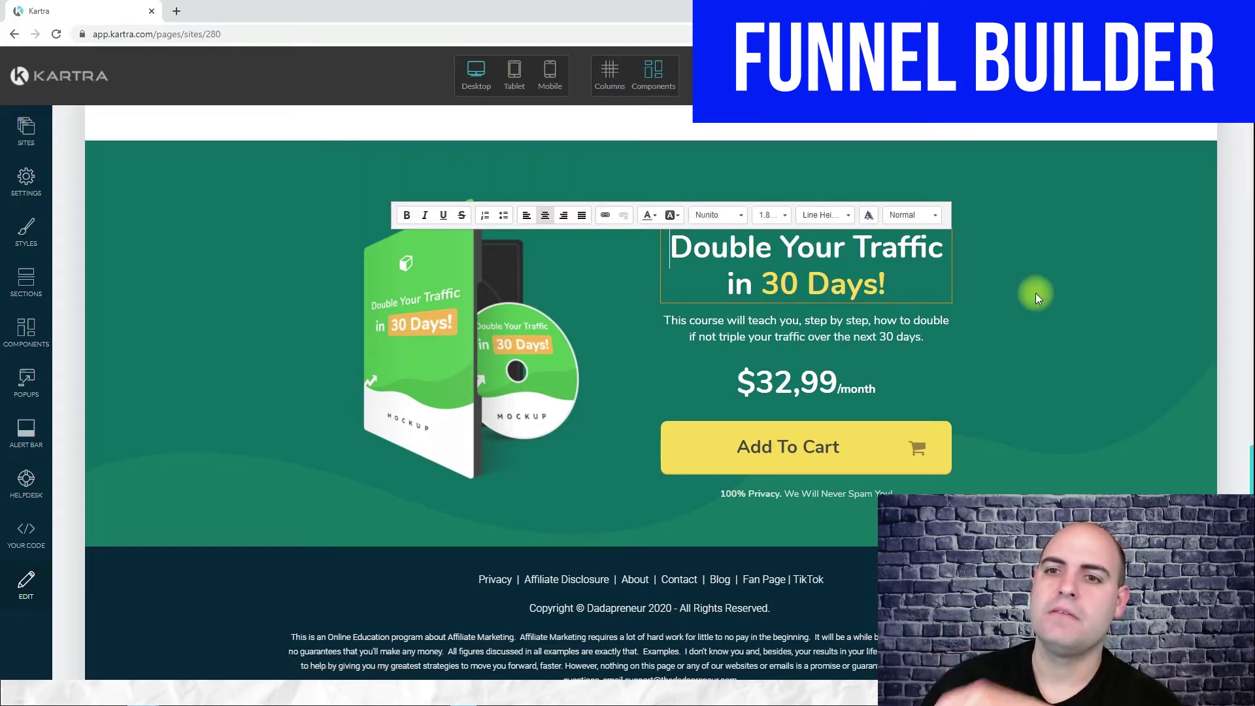
left_click(1080, 299)
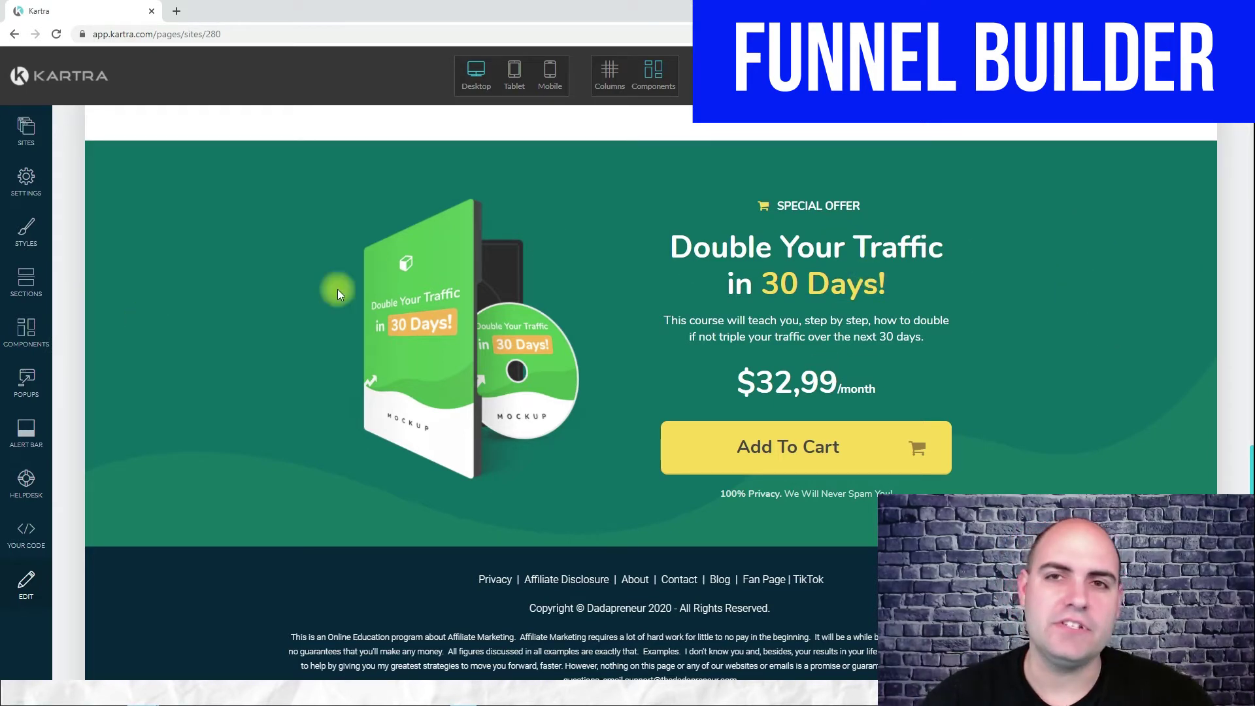
Step: Resize the call-to-action block's columns to 41.67% for the image and 33.33% for the offer text
mouse_move(473, 351)
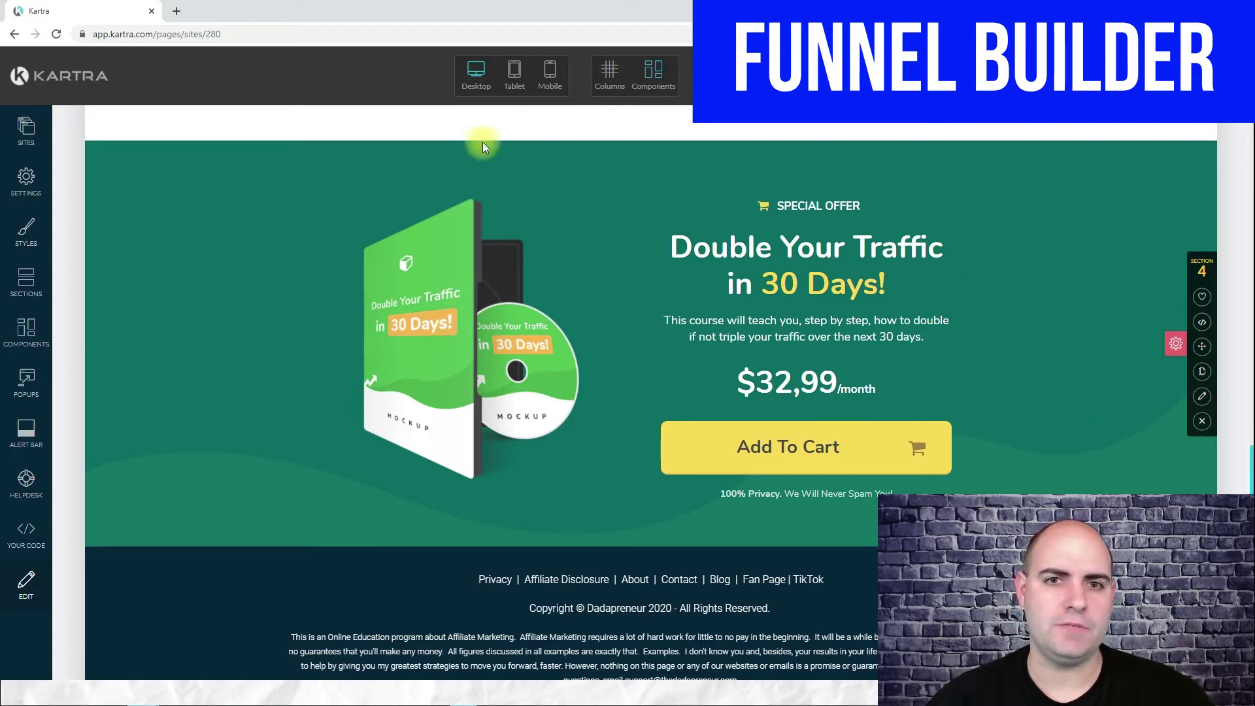
left_click(605, 78)
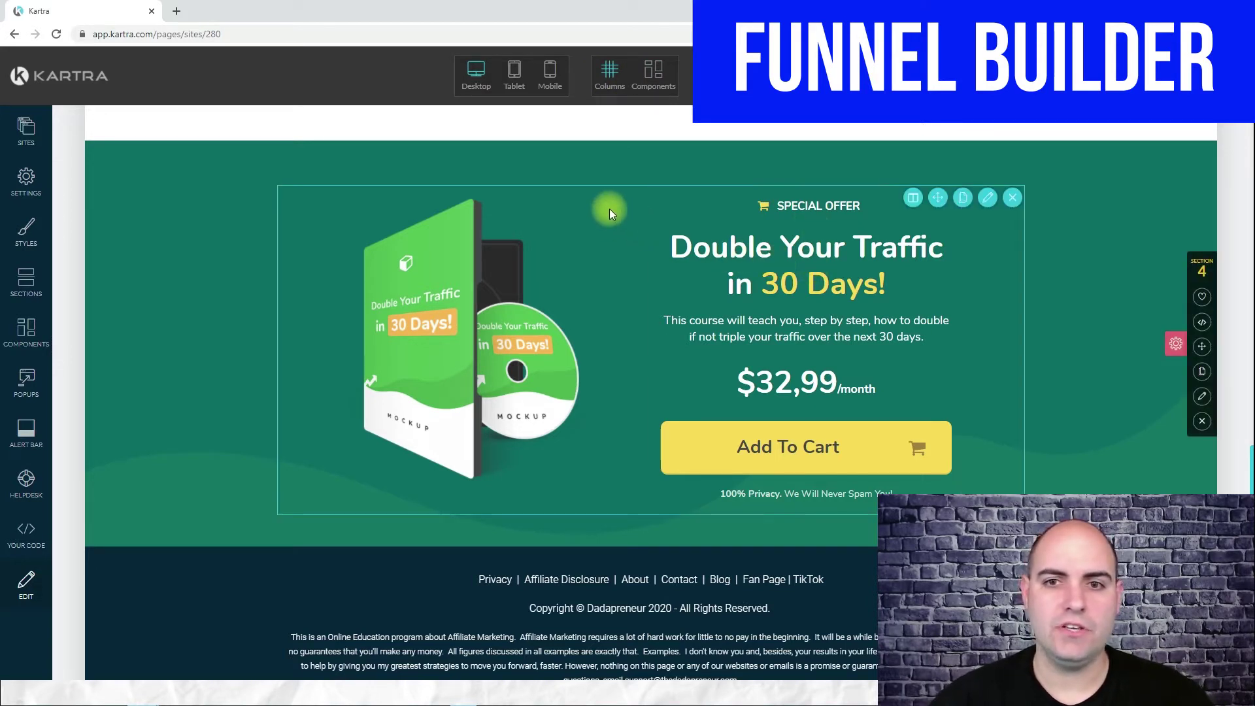
left_click(913, 198)
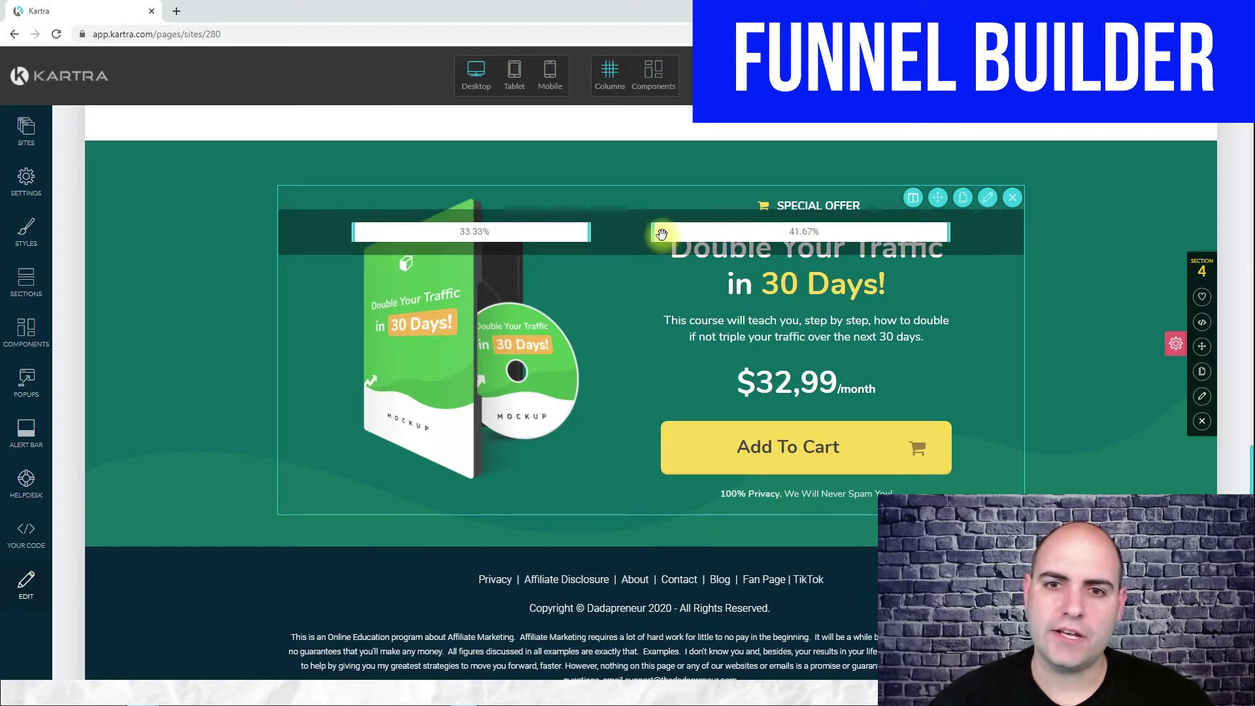
left_click_drag(696, 234, 657, 234)
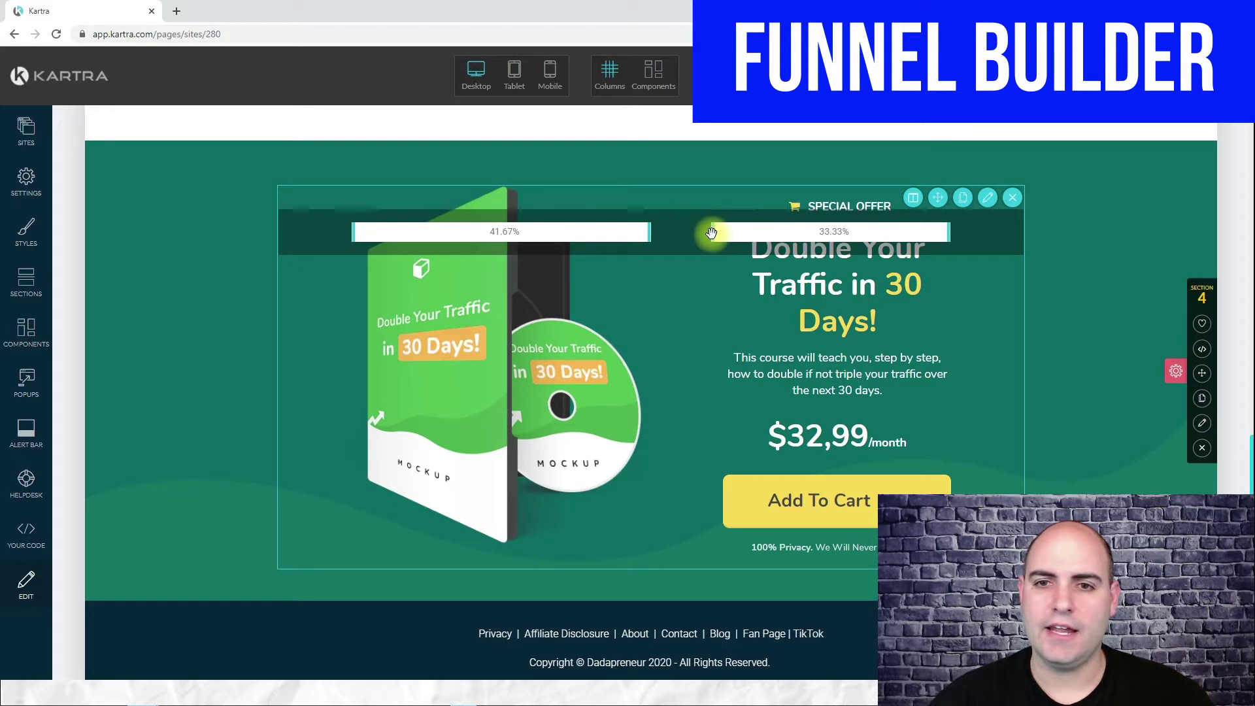
Step: Check the offer text column's style configuration without changing it, and delete the green call-to-action section from the page
mouse_move(742, 200)
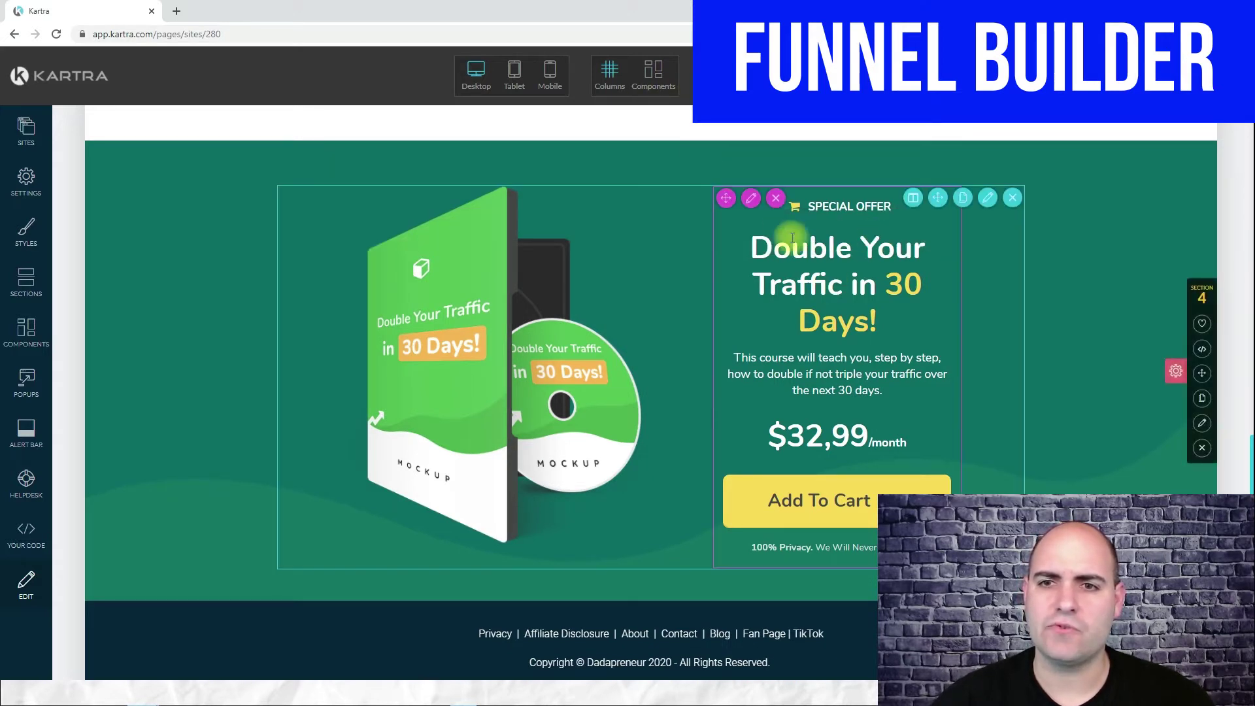
left_click(750, 199)
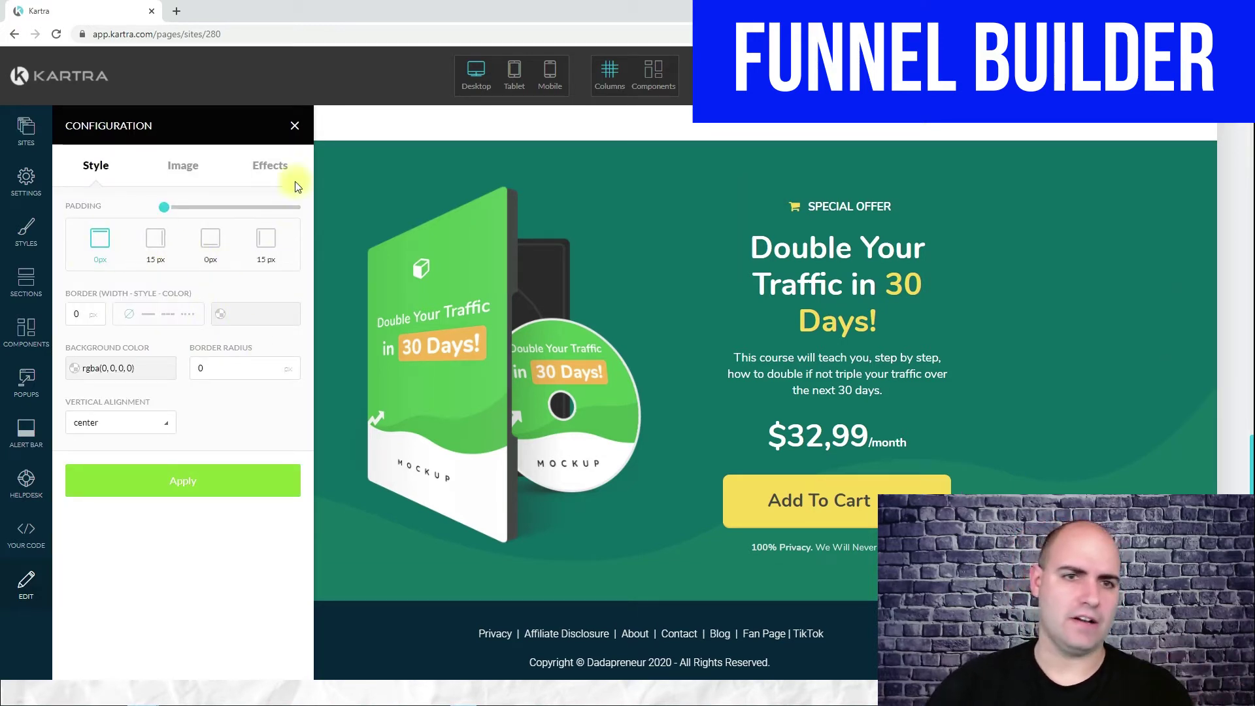
left_click(295, 126)
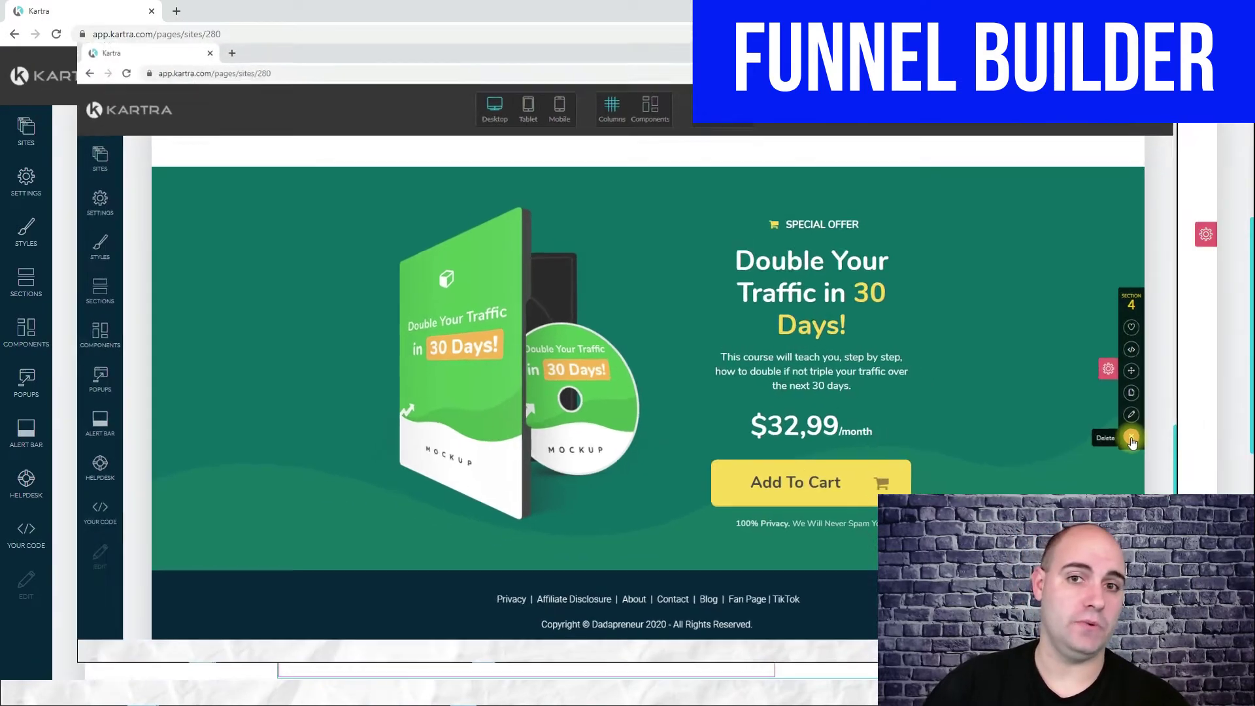
left_click(1201, 448)
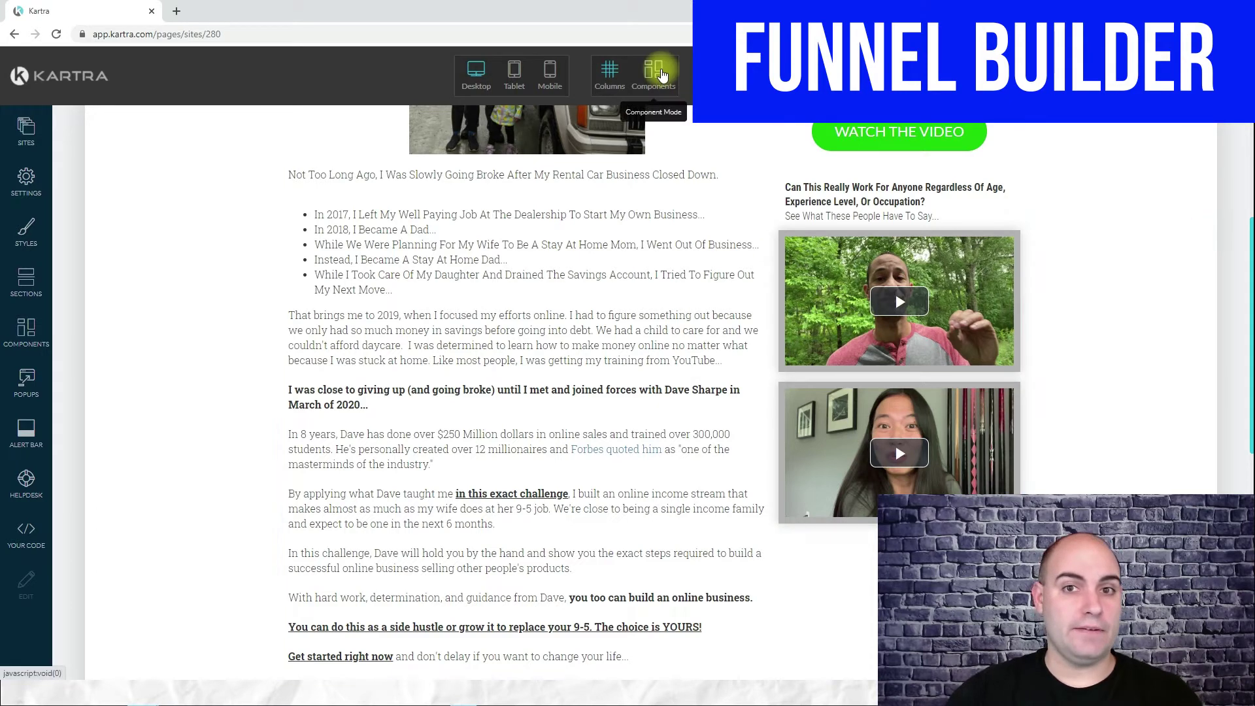
Step: In the upper testimonial video's configuration, choose the Legacy LaunchPad Collection category and the "Content Site - Hosting And Domain Setup" video
mouse_move(833, 268)
left_click(913, 235)
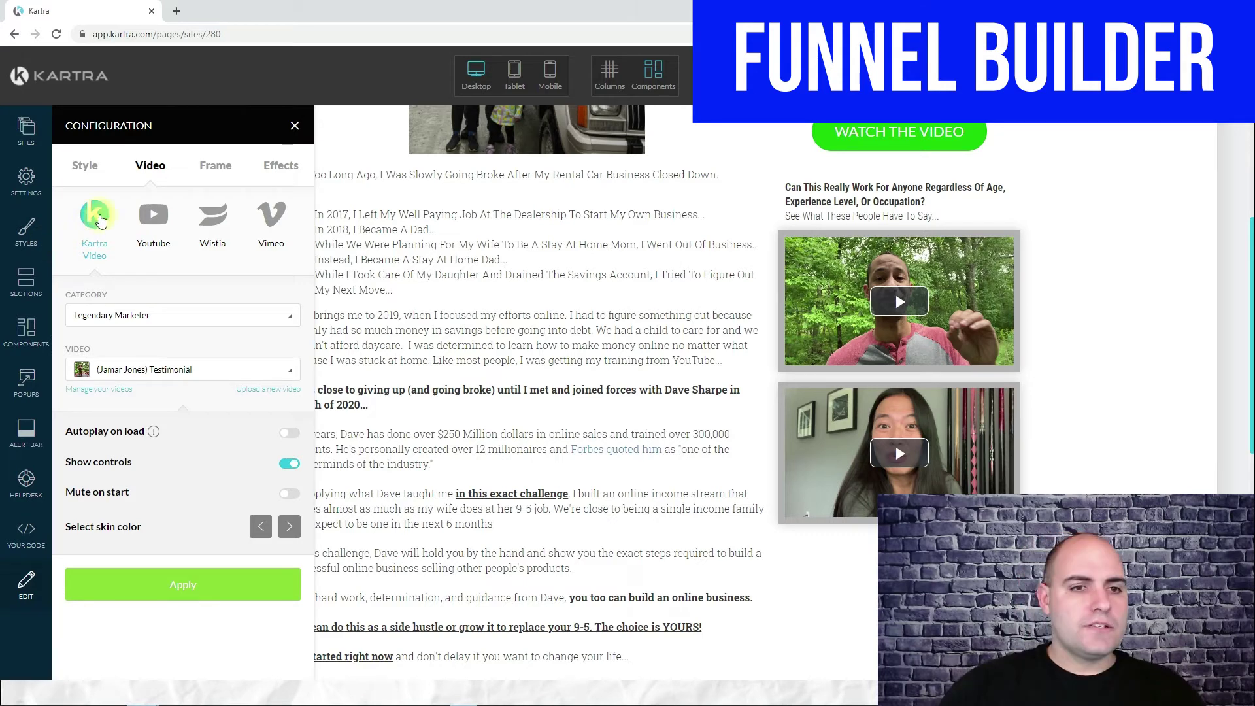
left_click(168, 318)
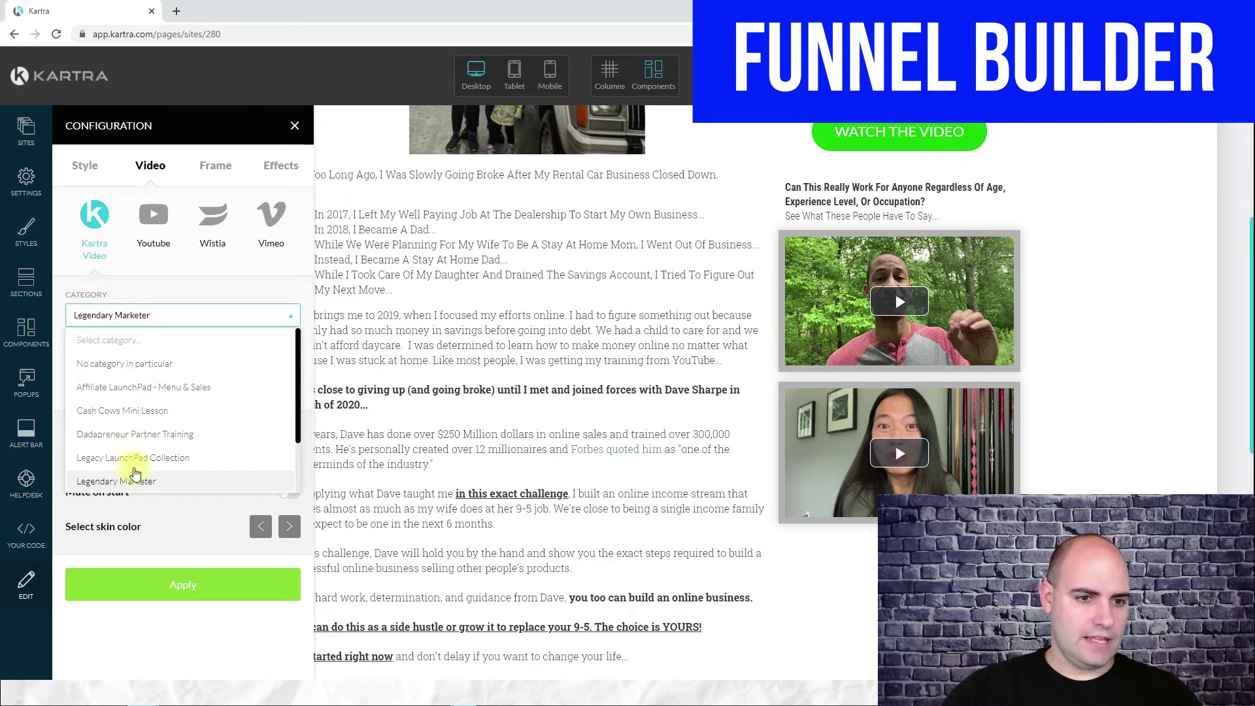
left_click(133, 460)
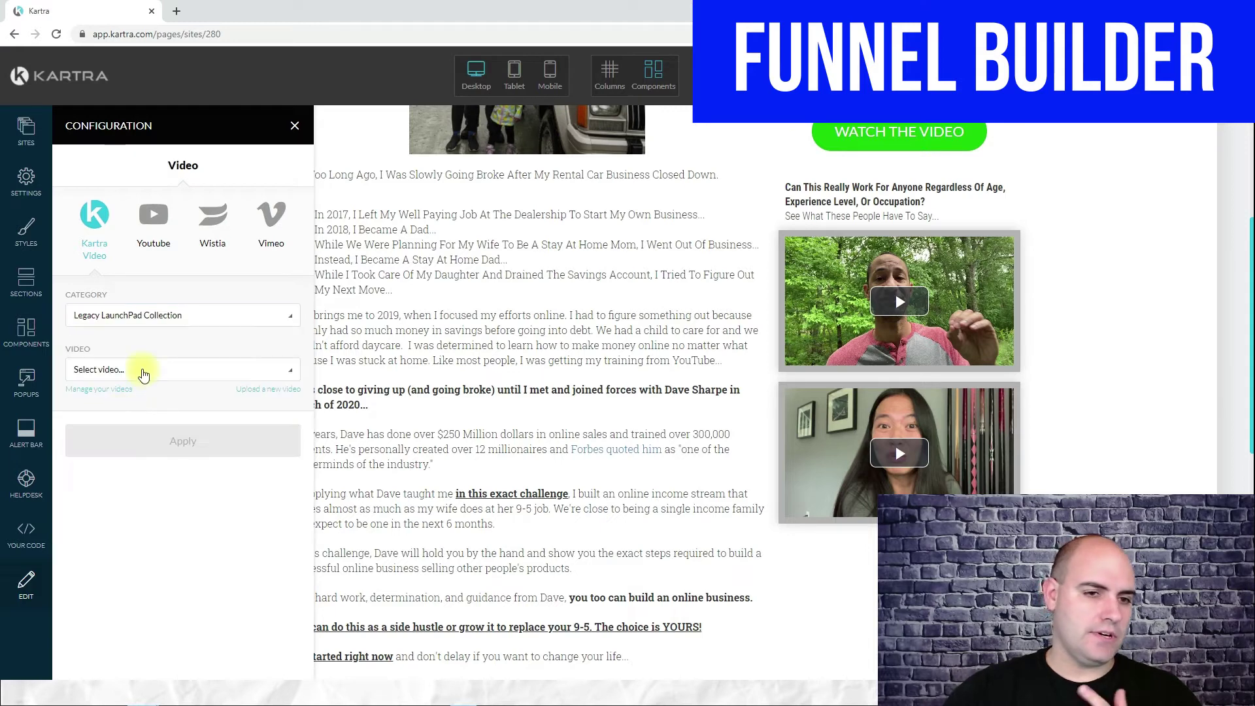
left_click(144, 371)
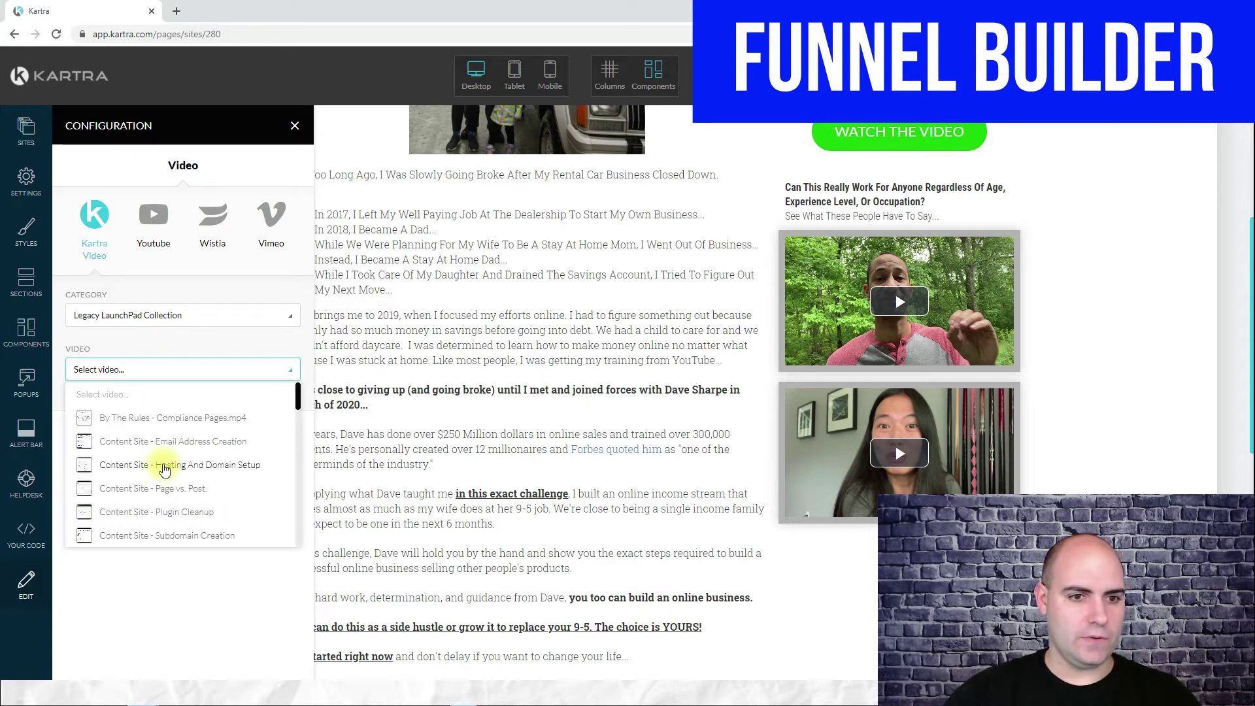
left_click(164, 468)
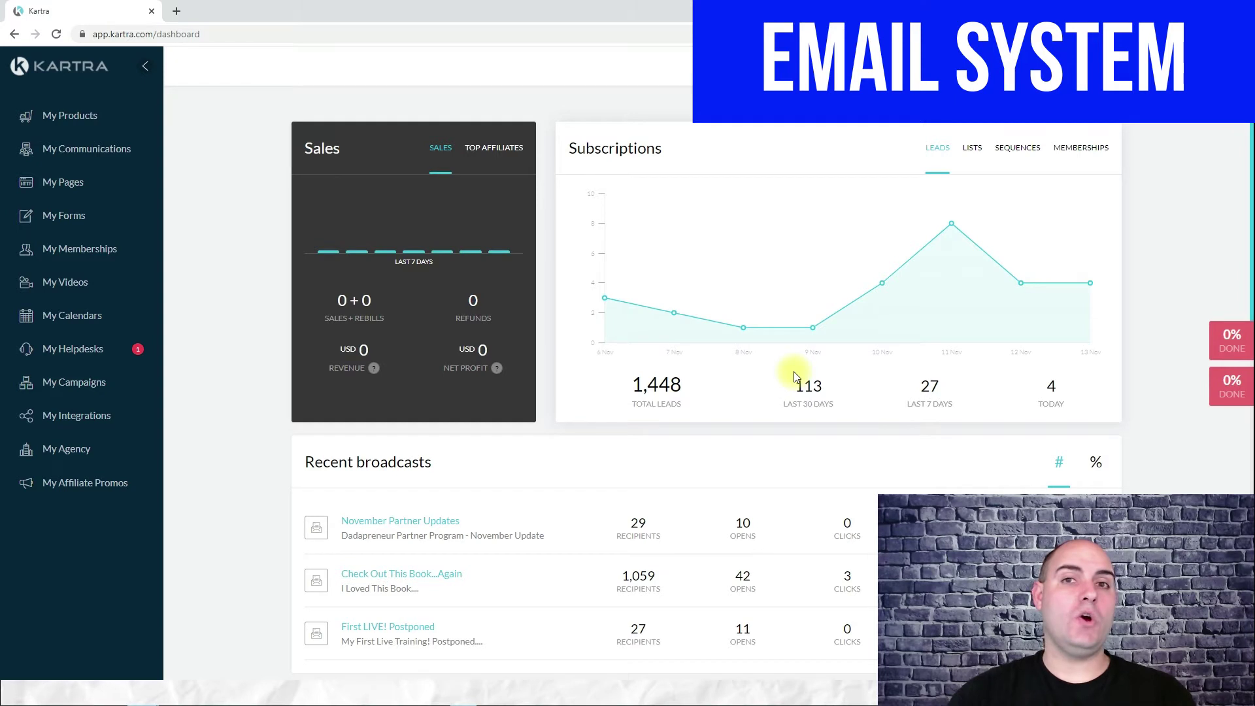
Step: Open the lead lists under communications and browse all of them, loading the additional entries
left_click(100, 164)
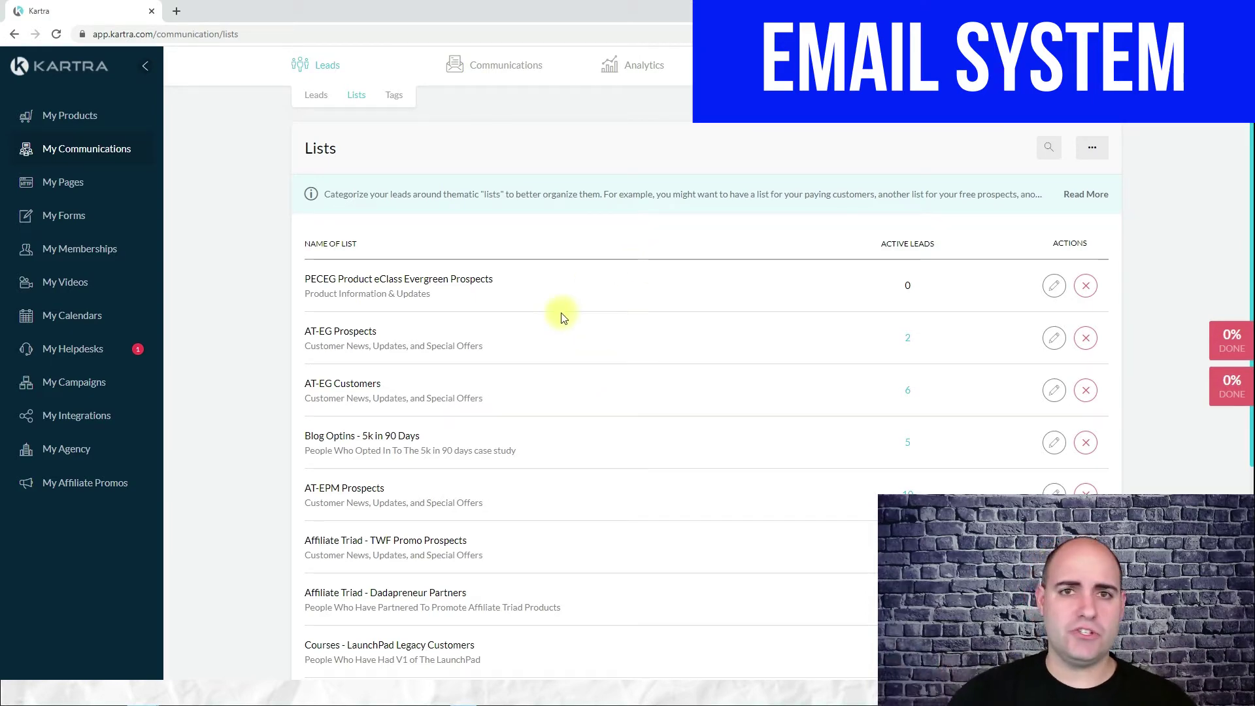
scroll(561, 318, "down", 5)
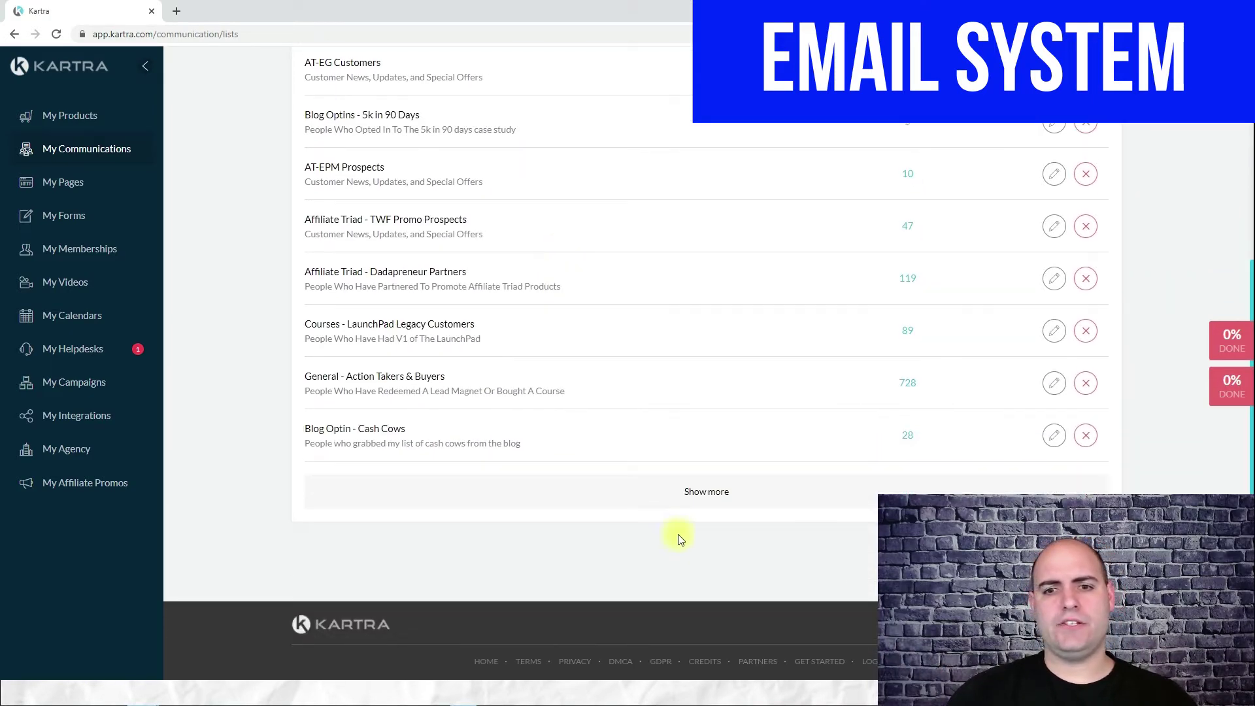
left_click(710, 494)
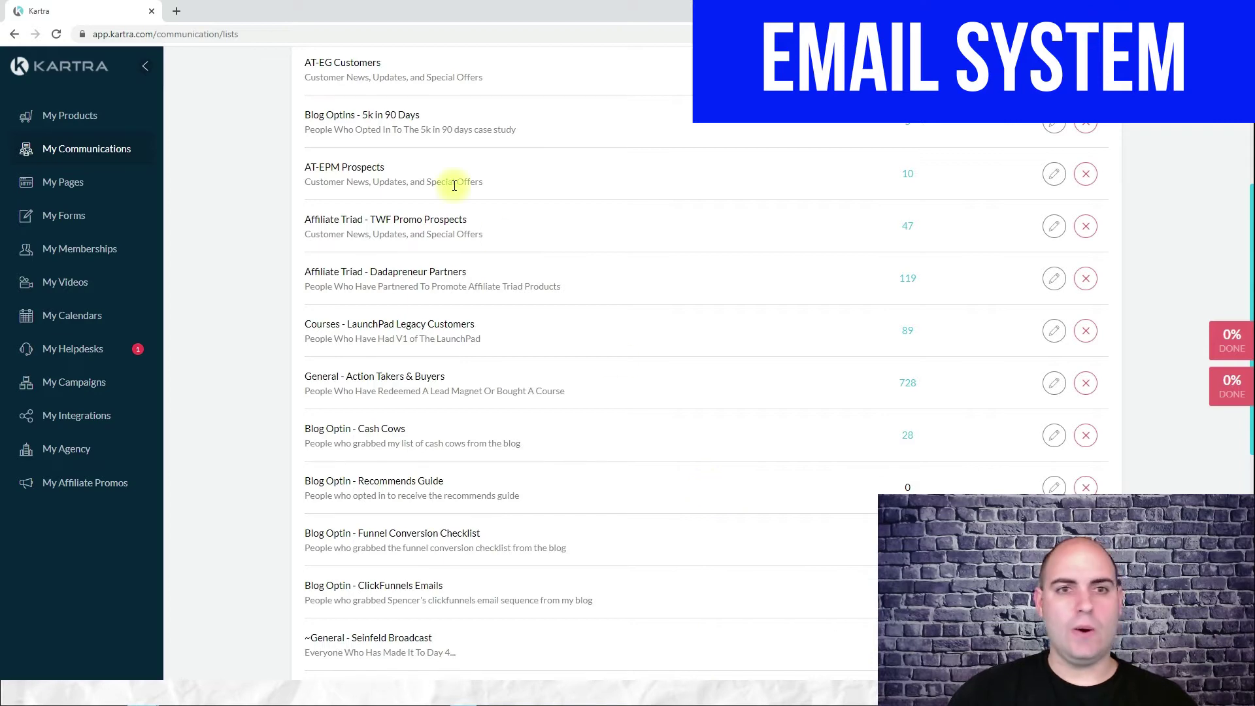
scroll(454, 185, "up", 3)
scroll(518, 280, "down", 4)
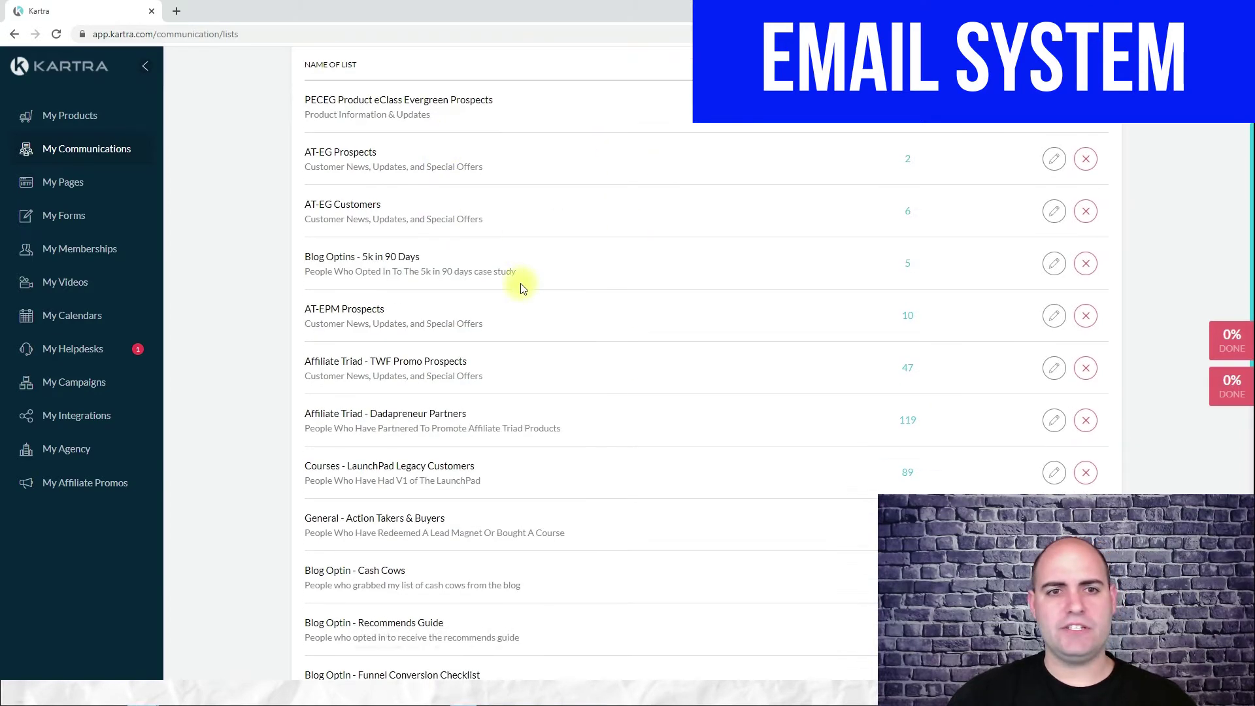
scroll(471, 425, "down", 7)
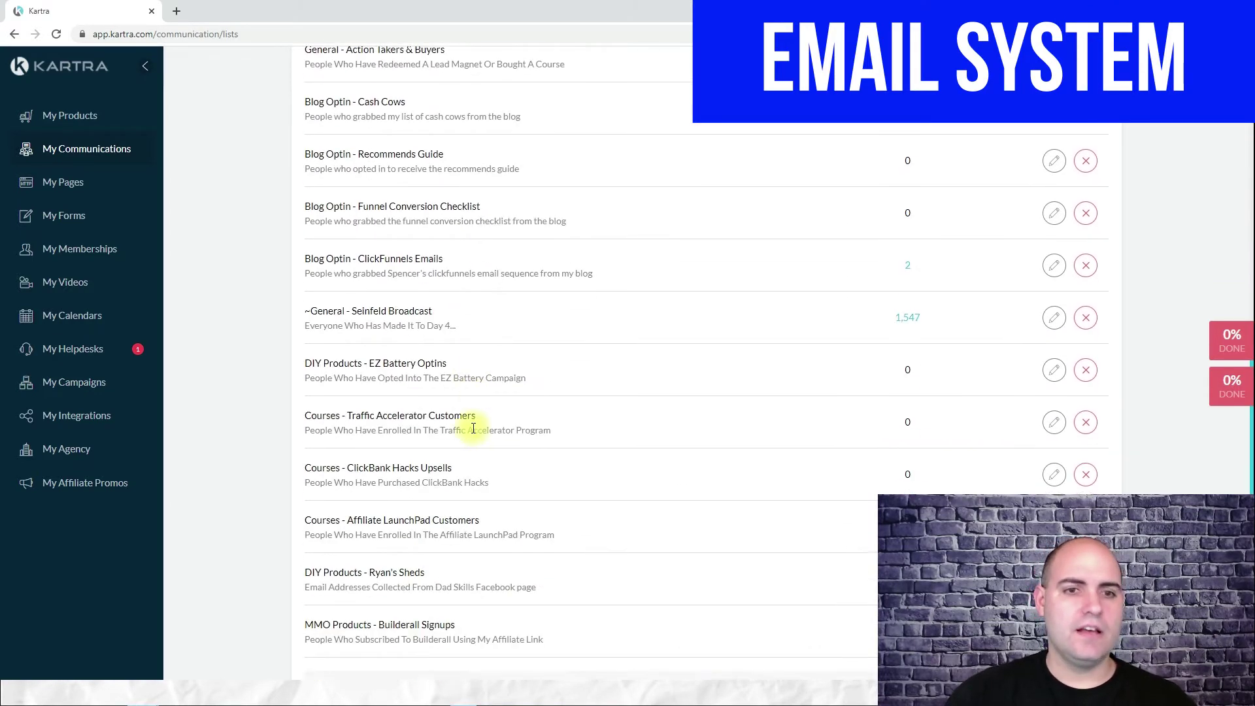
left_click(728, 496)
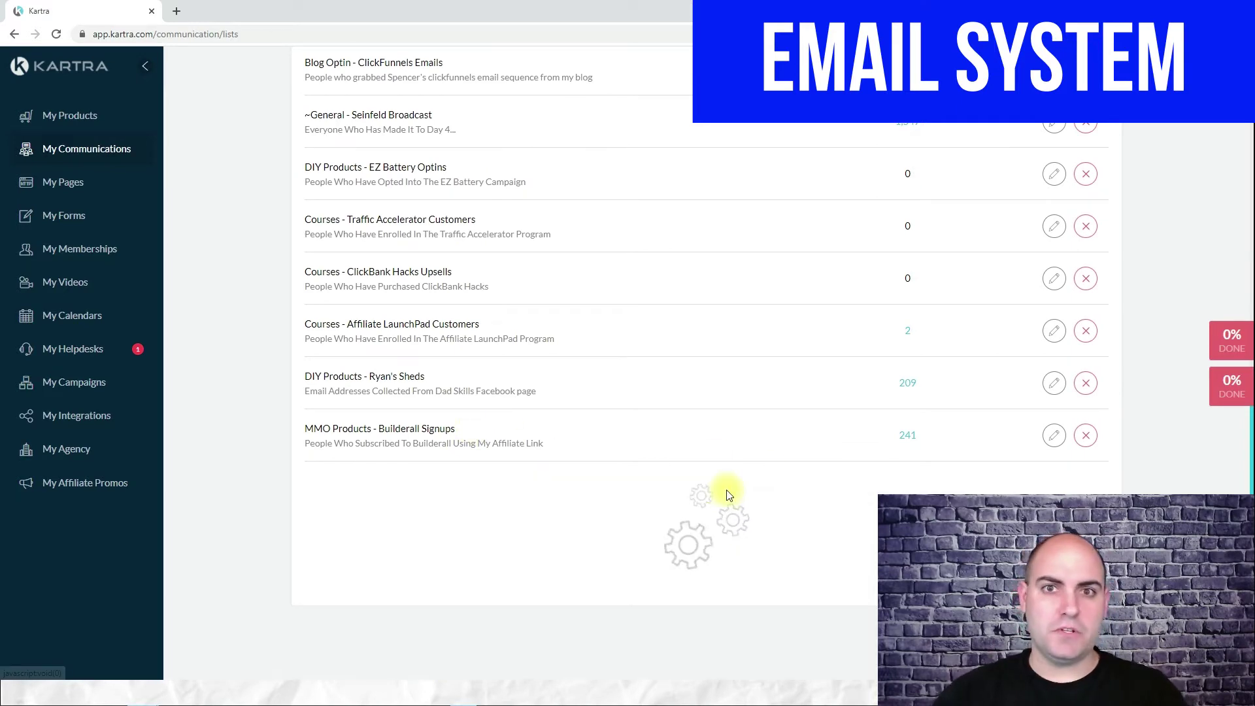
scroll(568, 347, "down", 2)
scroll(569, 347, "up", 5)
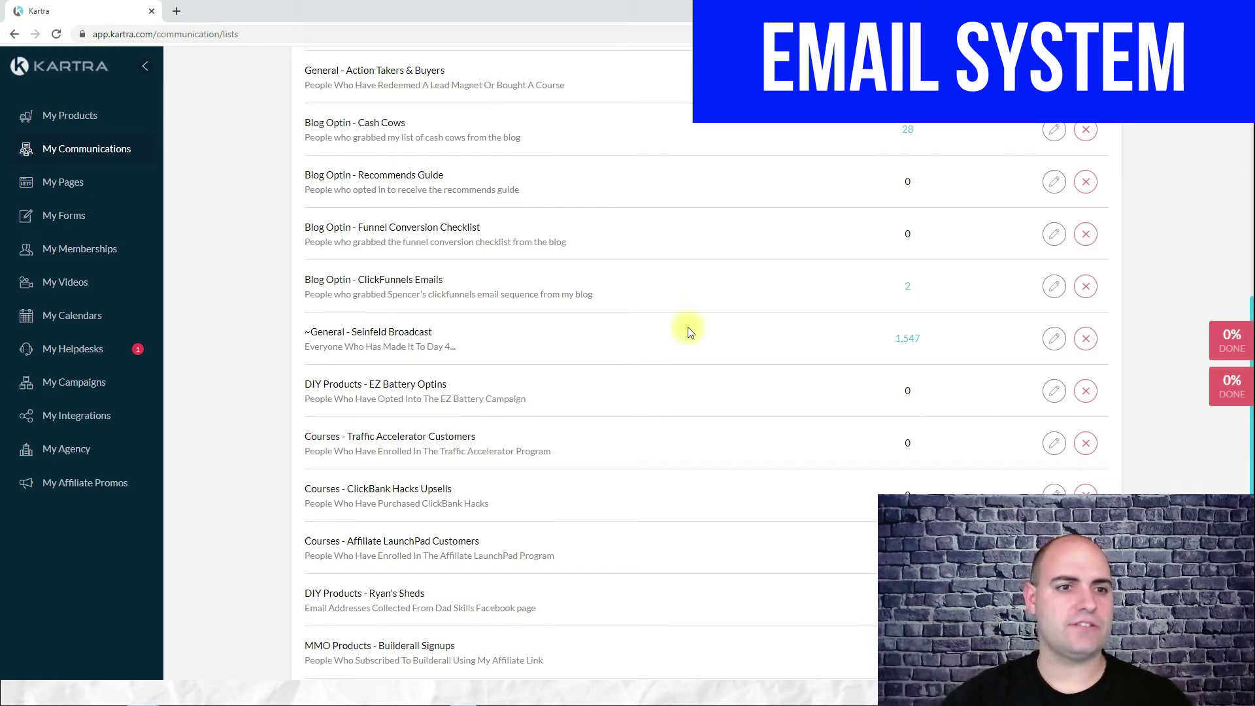
scroll(700, 146, "up", 10)
Step: Browse the full list of email sequences and open the "Back End - Legendary Members" sequence for editing
mouse_move(509, 63)
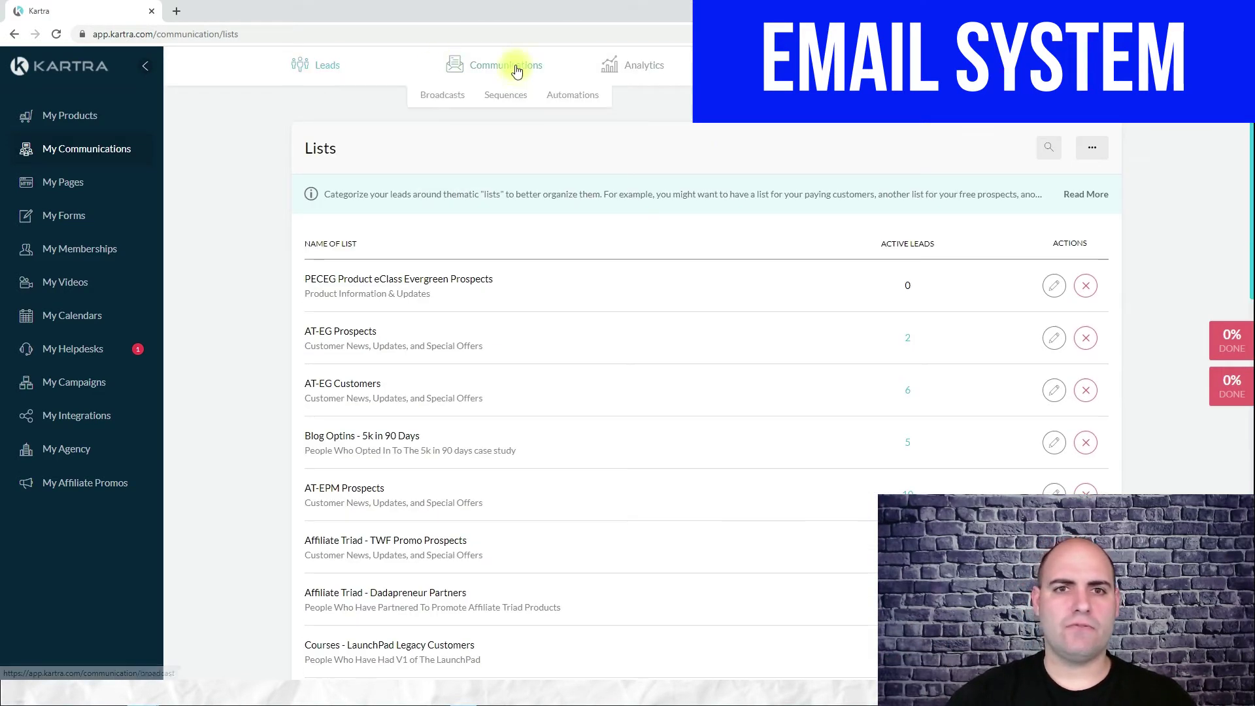
left_click(507, 95)
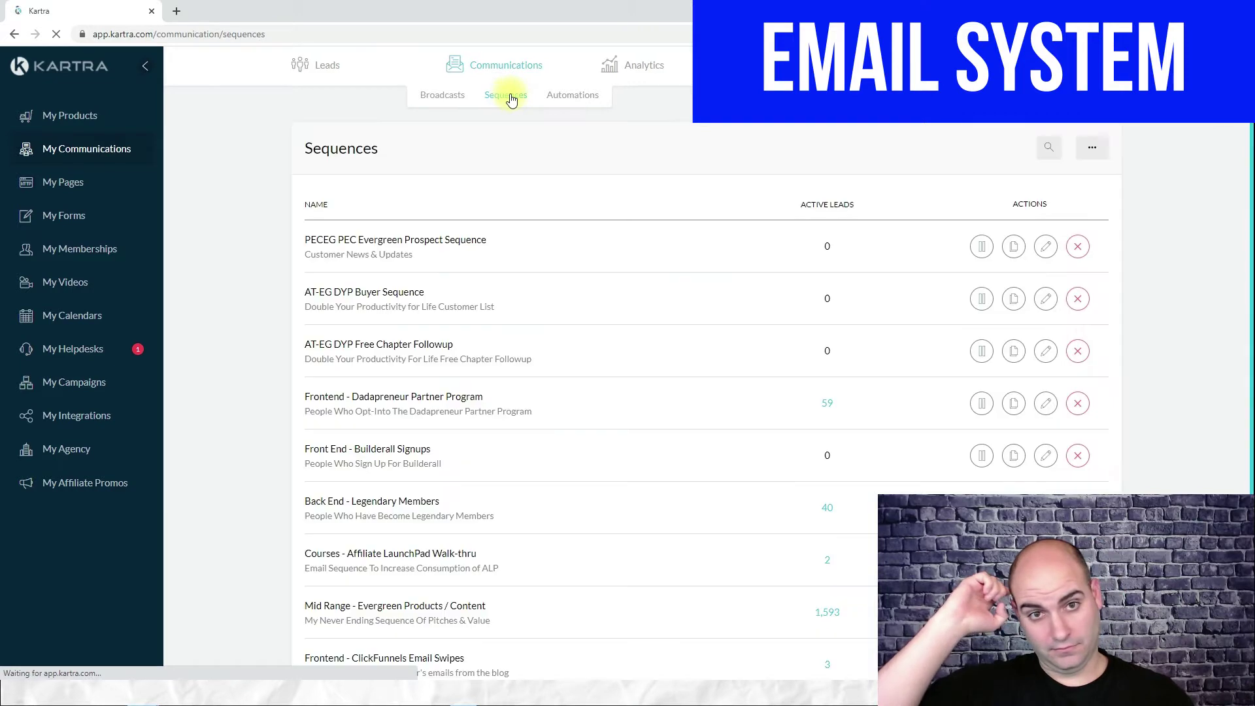
scroll(442, 302, "down", 4)
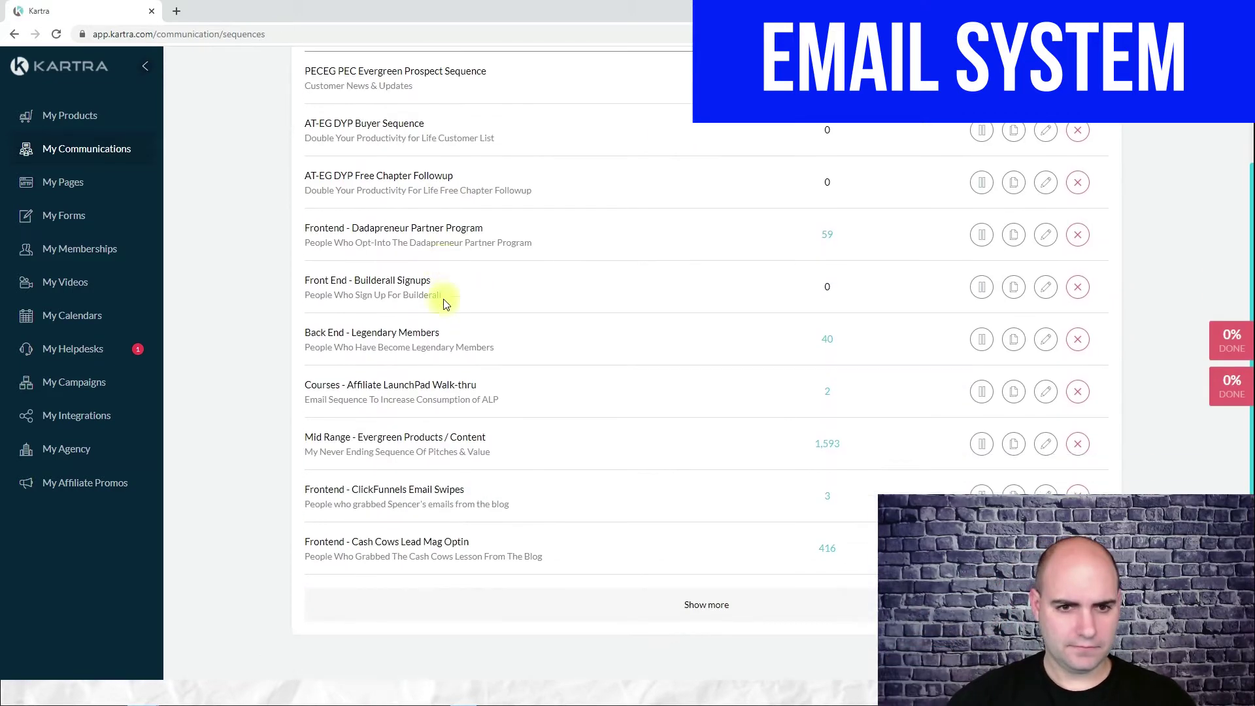
left_click(661, 518)
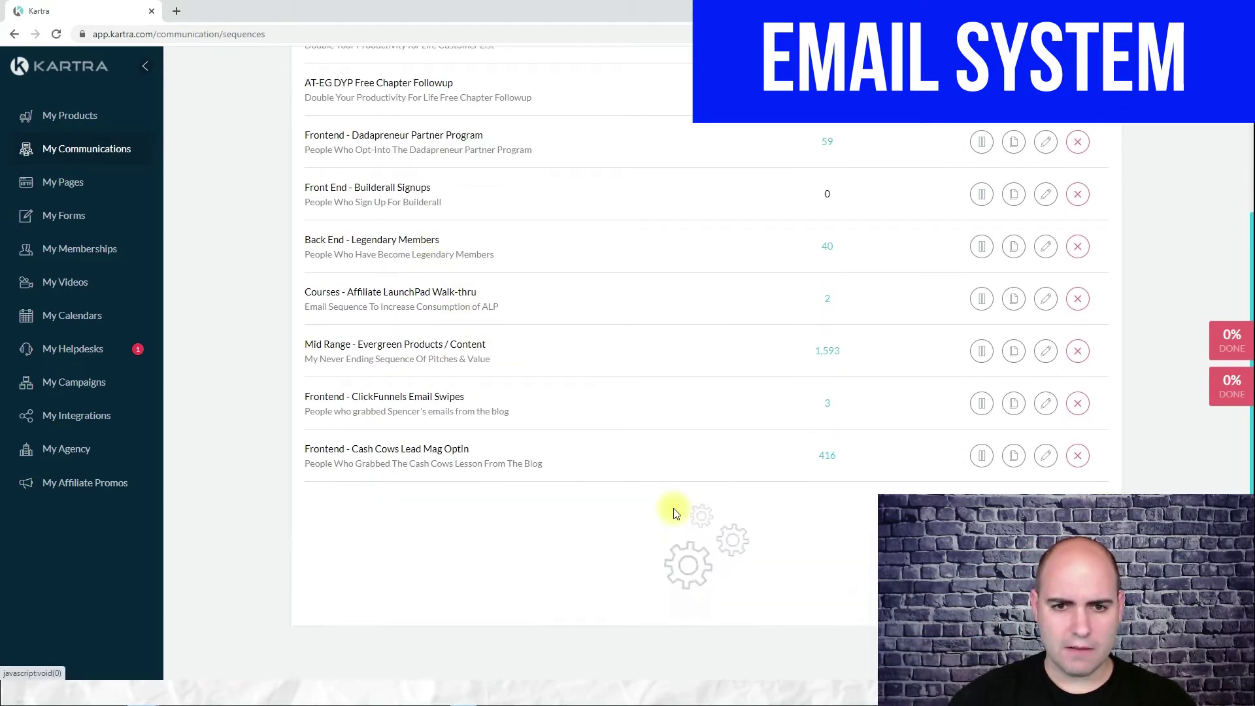
scroll(528, 353, "down", 4)
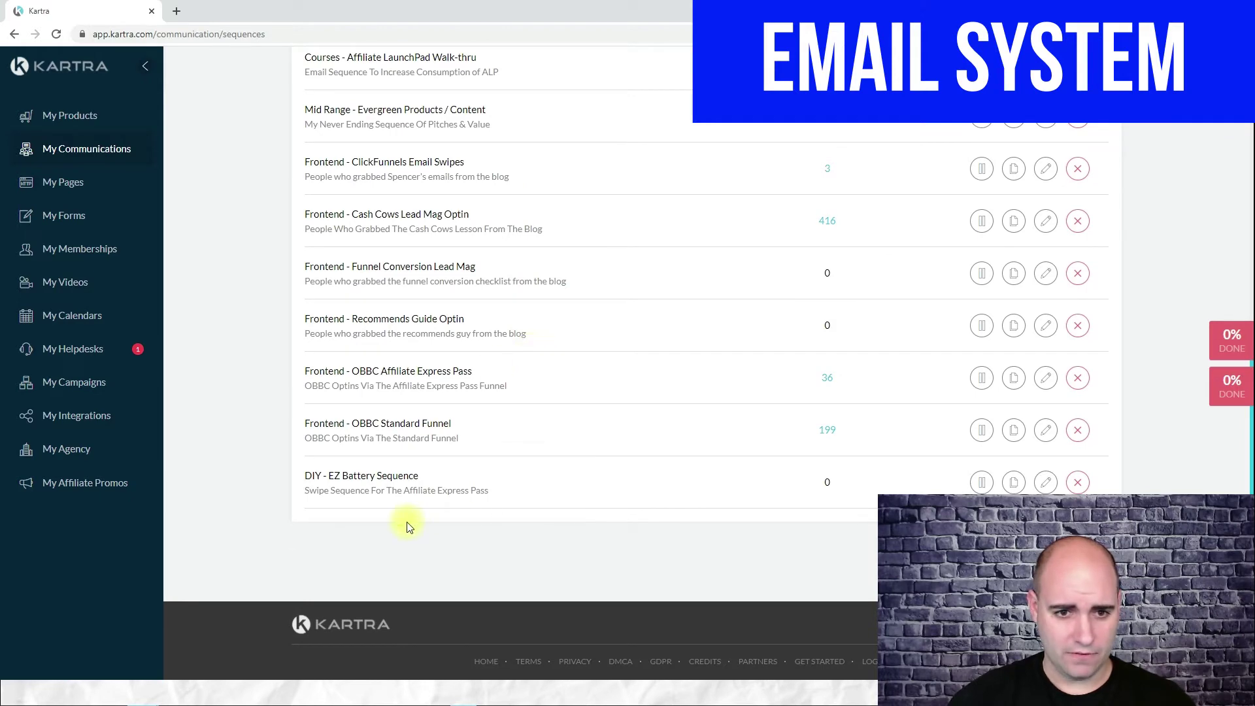
scroll(435, 451, "up", 4)
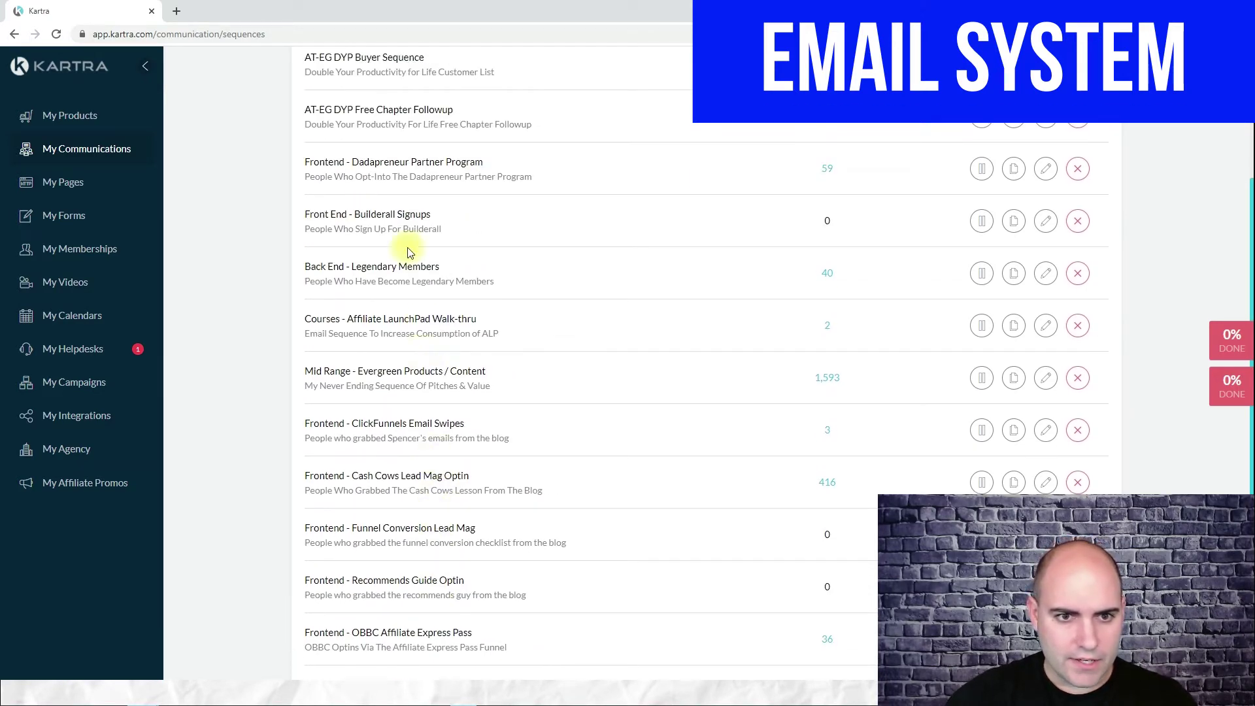
left_click(1046, 273)
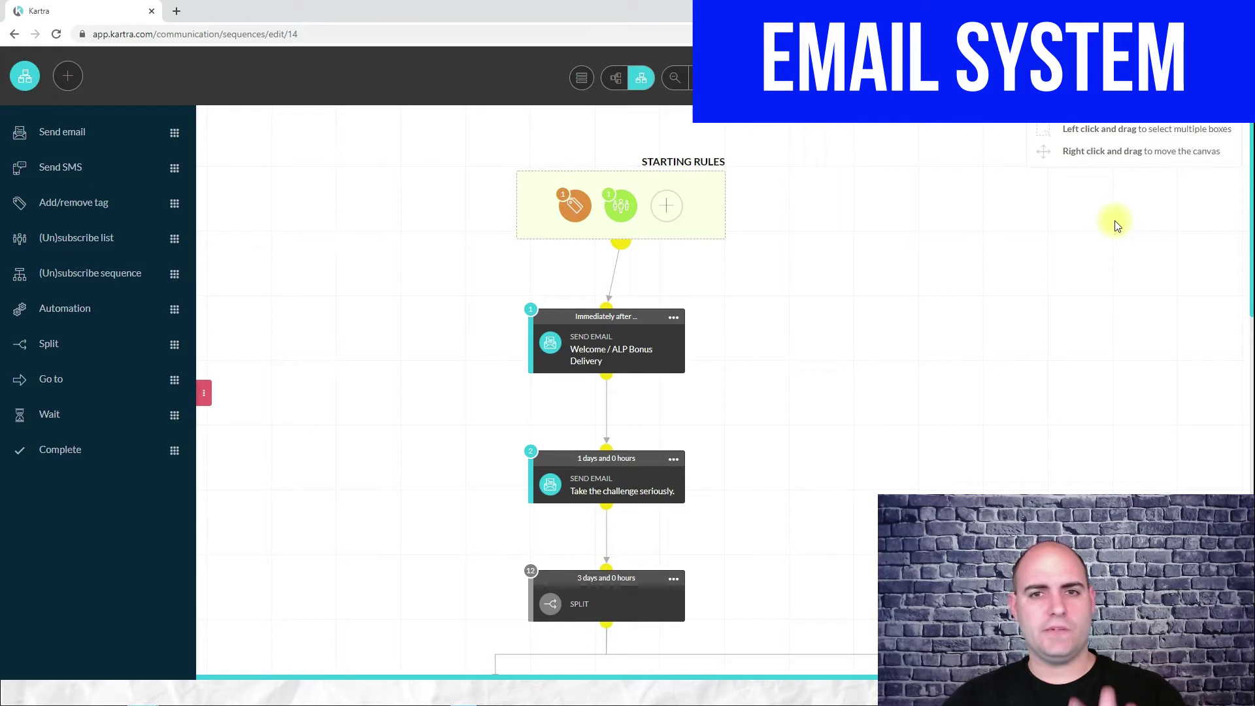
Step: Examine the options of the list and tag starting rules in the sequence without changing them
left_click(621, 206)
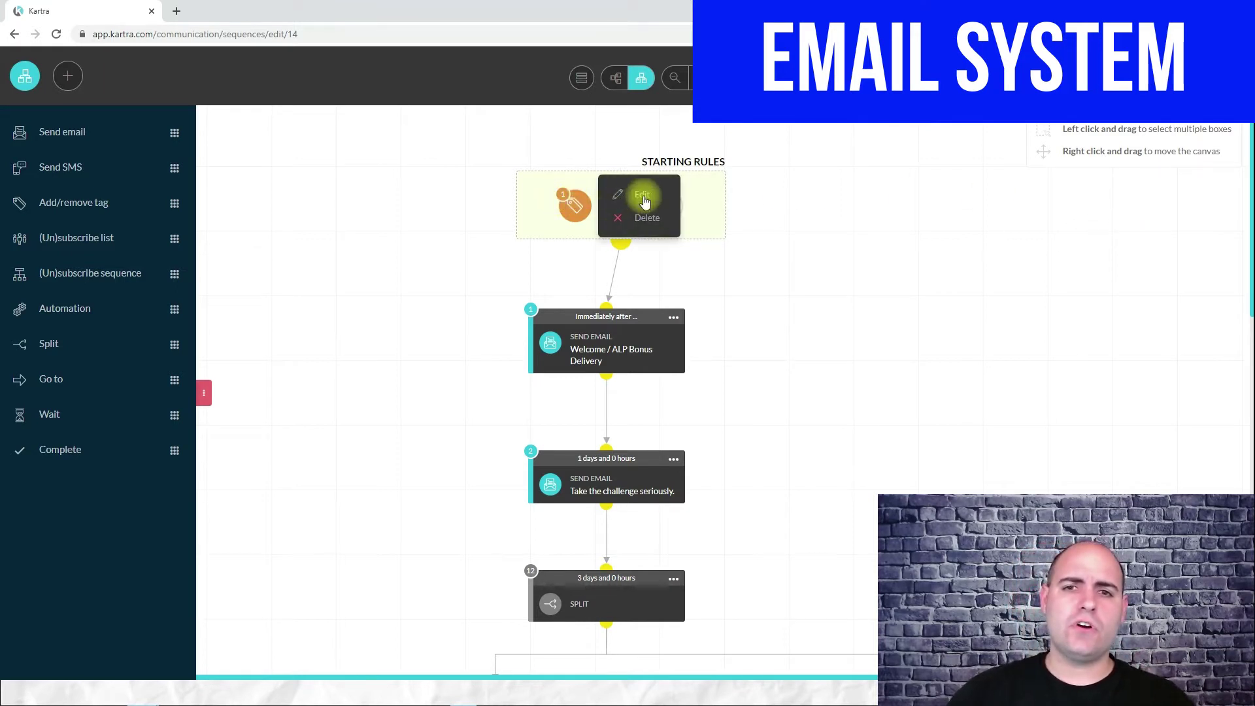
left_click(966, 218)
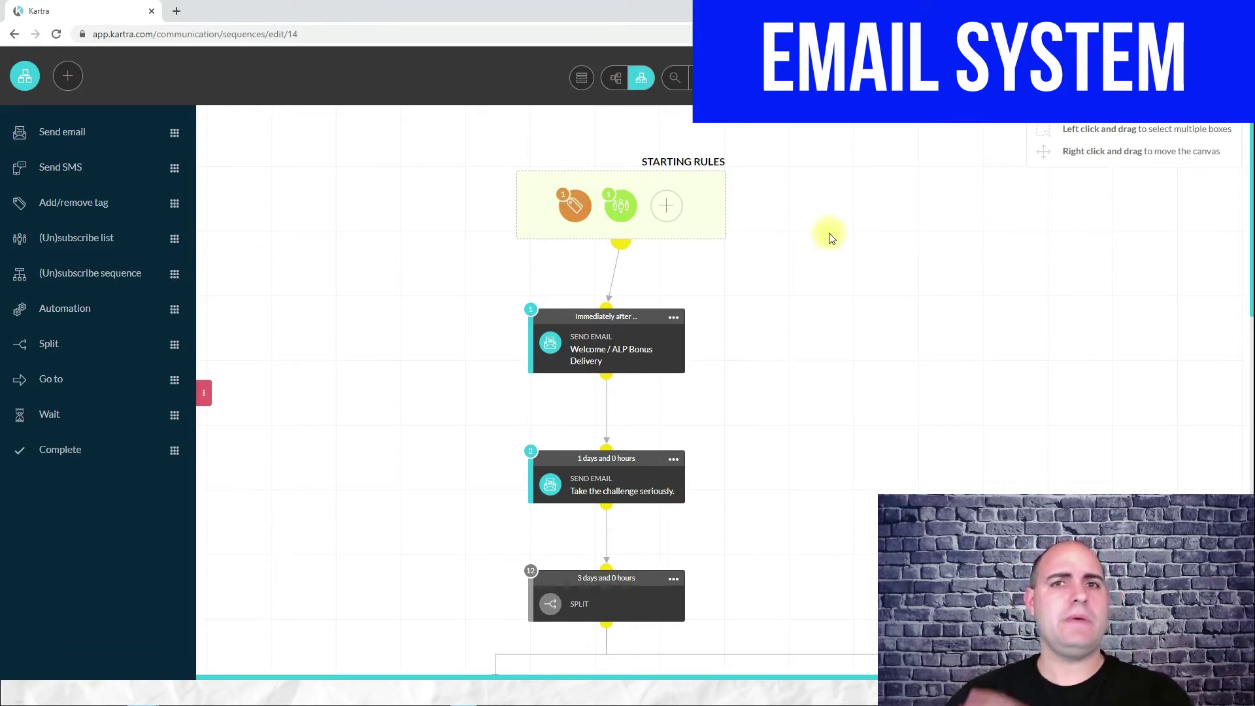
left_click(621, 204)
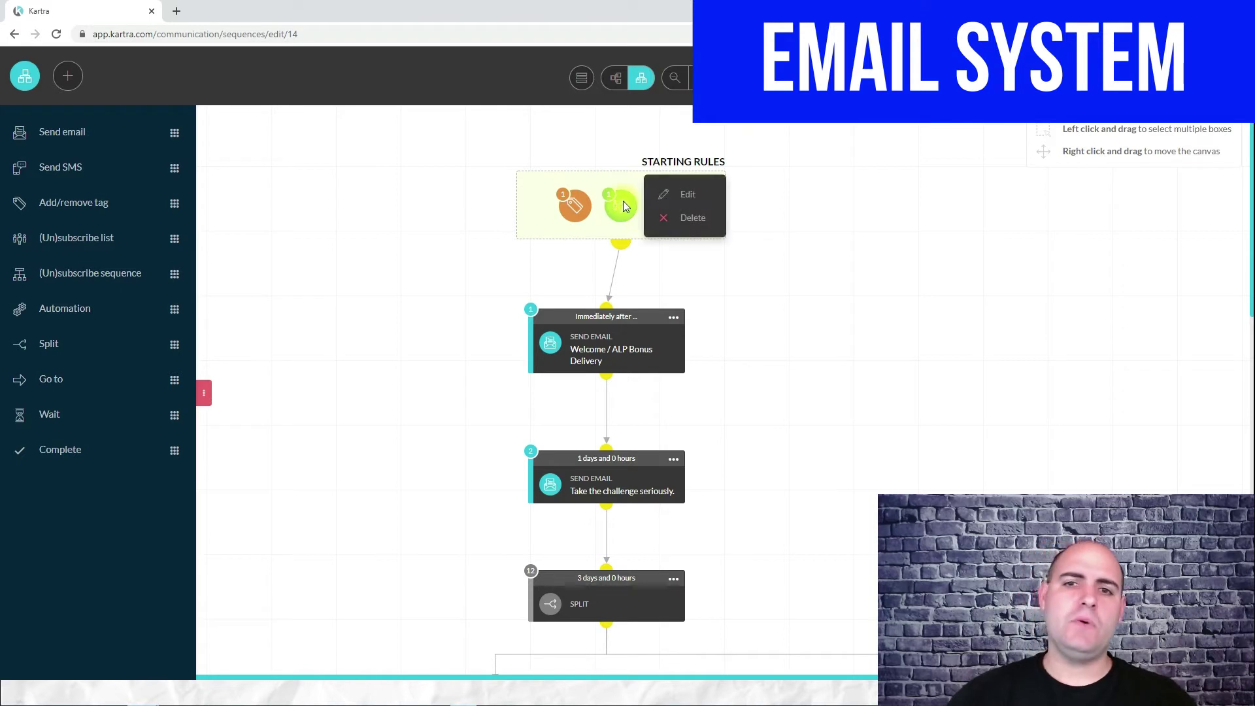
left_click(611, 200)
left_click(626, 211)
left_click(577, 187)
left_click(577, 222)
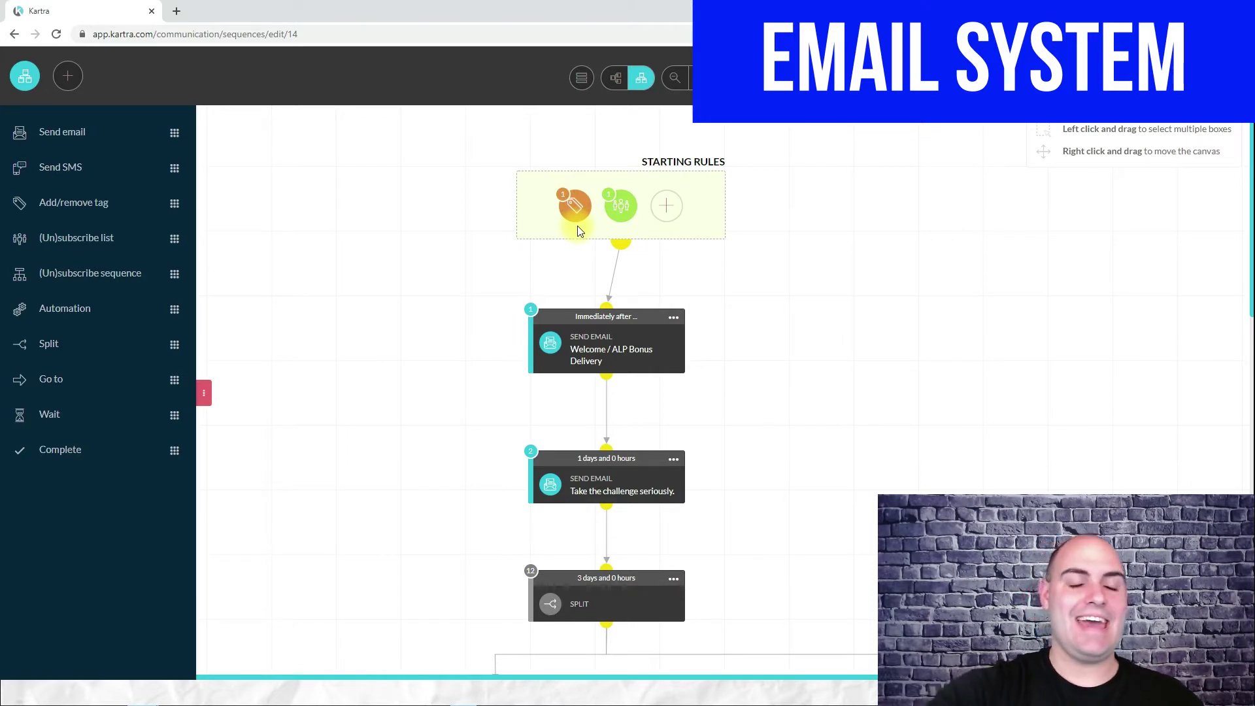
left_click(576, 216)
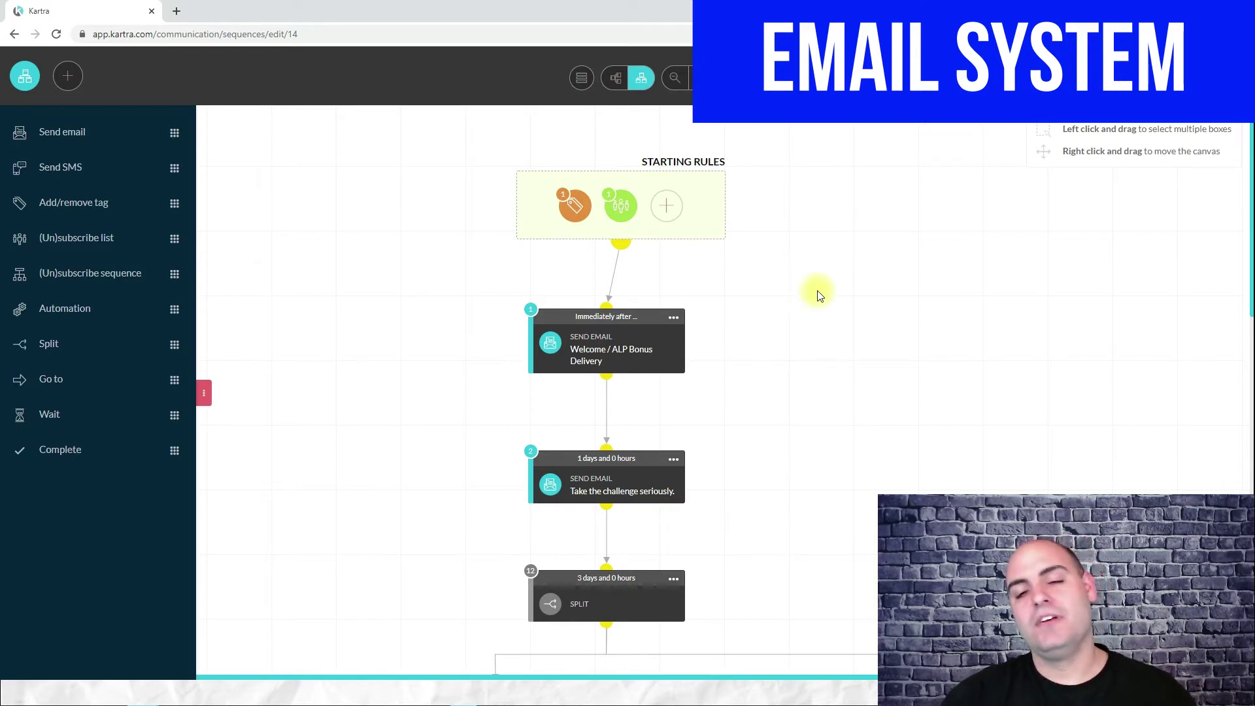
Step: Examine the starting emails of the sequence and show the available actions of the "Welcome / ALP Bonus Delivery" email
scroll(825, 288, "down", 2)
scroll(825, 287, "up", 2)
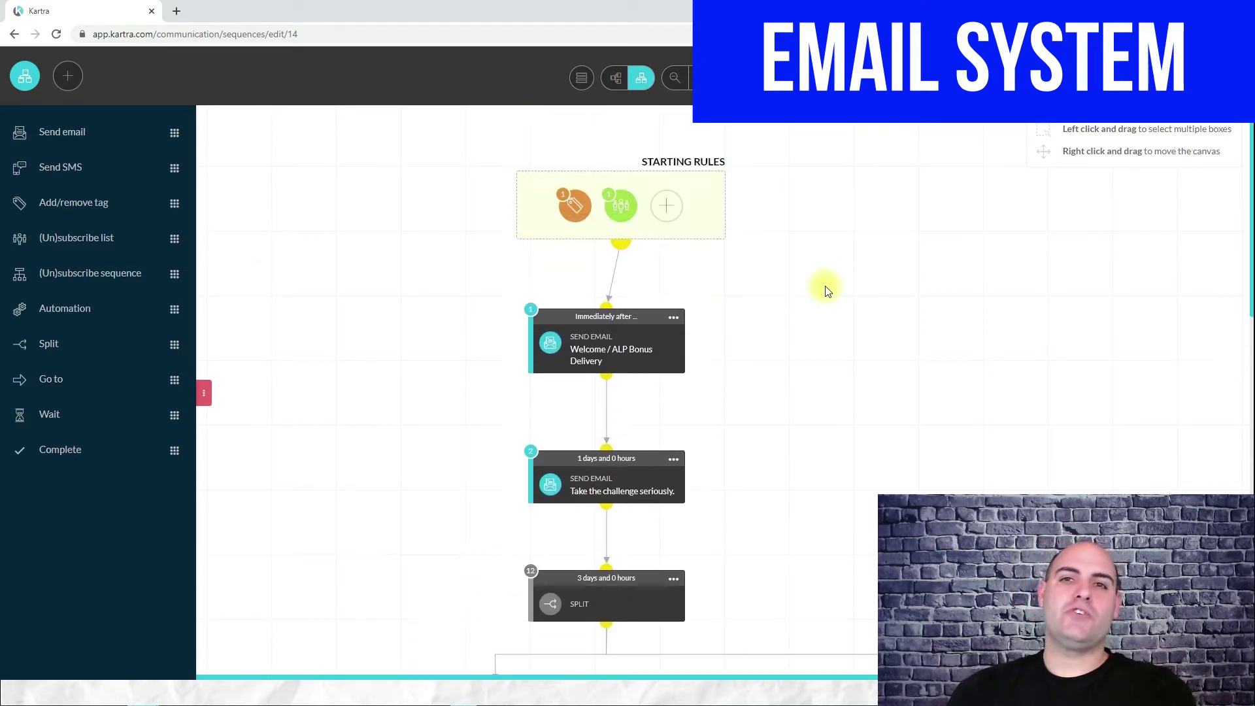
scroll(825, 287, "down", 6)
scroll(825, 288, "up", 5)
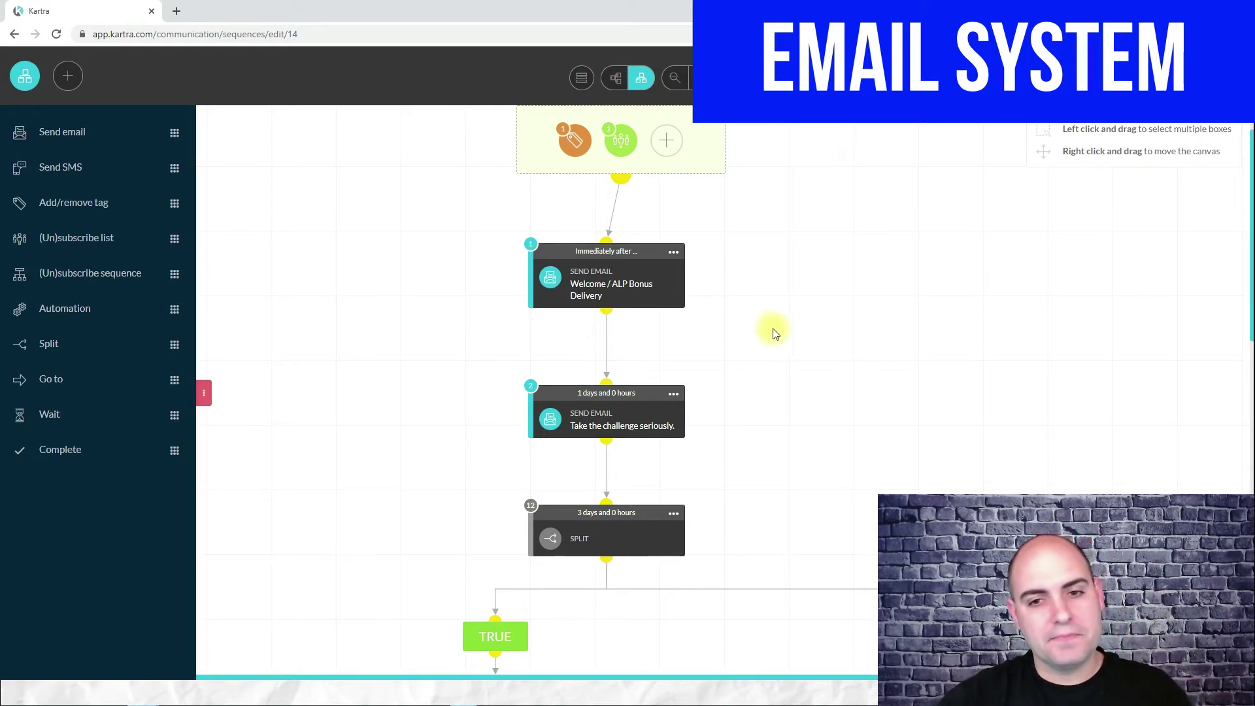
left_click(673, 251)
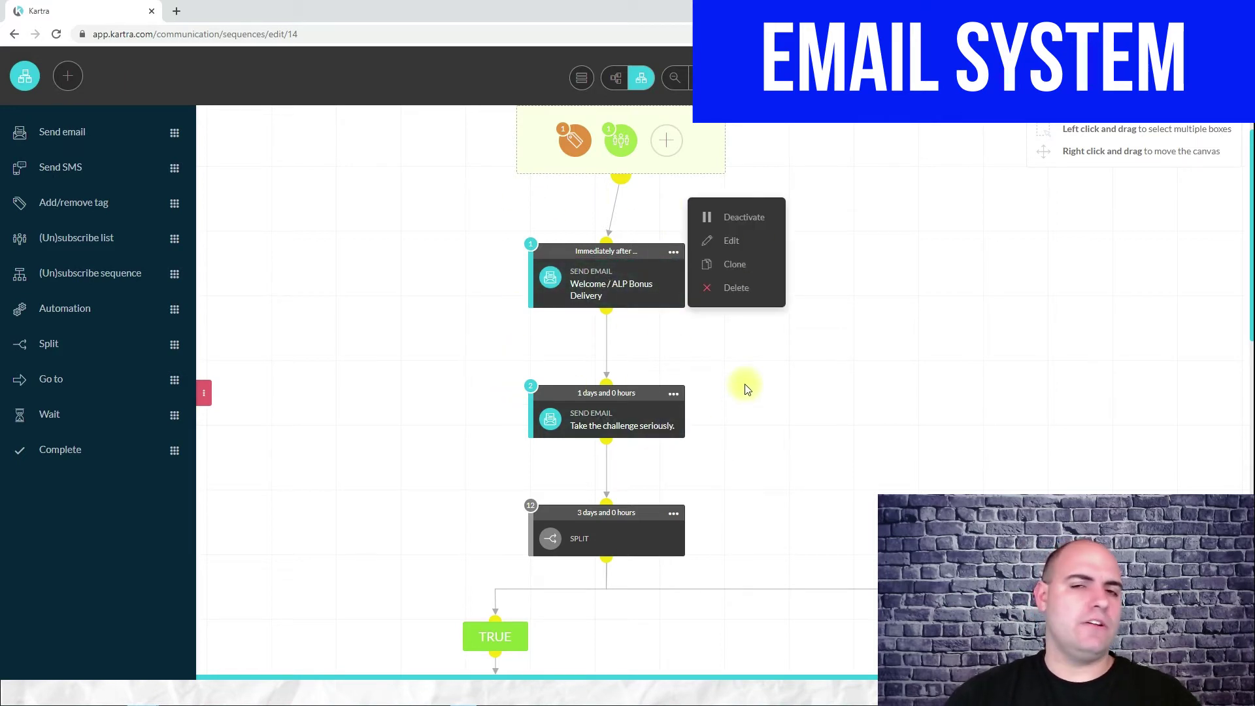
Step: View the delay, day and time, and condition details of the split following the "Take the challenge seriously." email
scroll(821, 388, "down", 1)
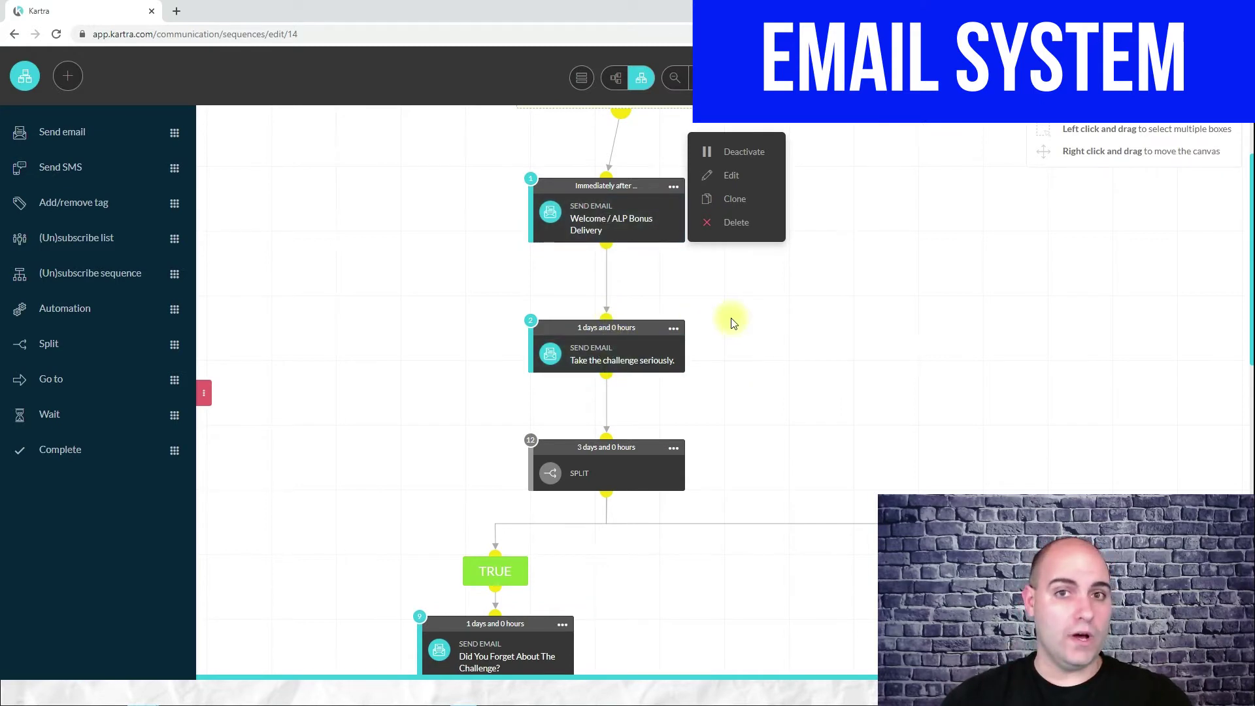
scroll(733, 320, "down", 2)
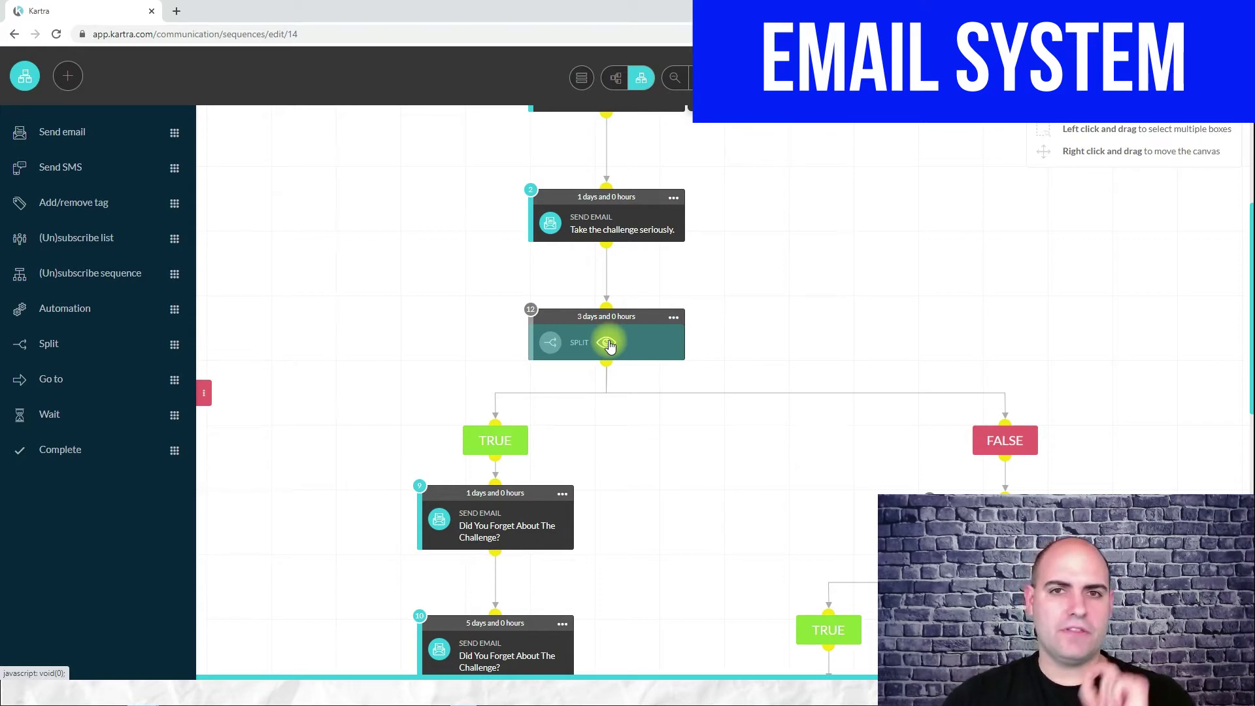
left_click(607, 343)
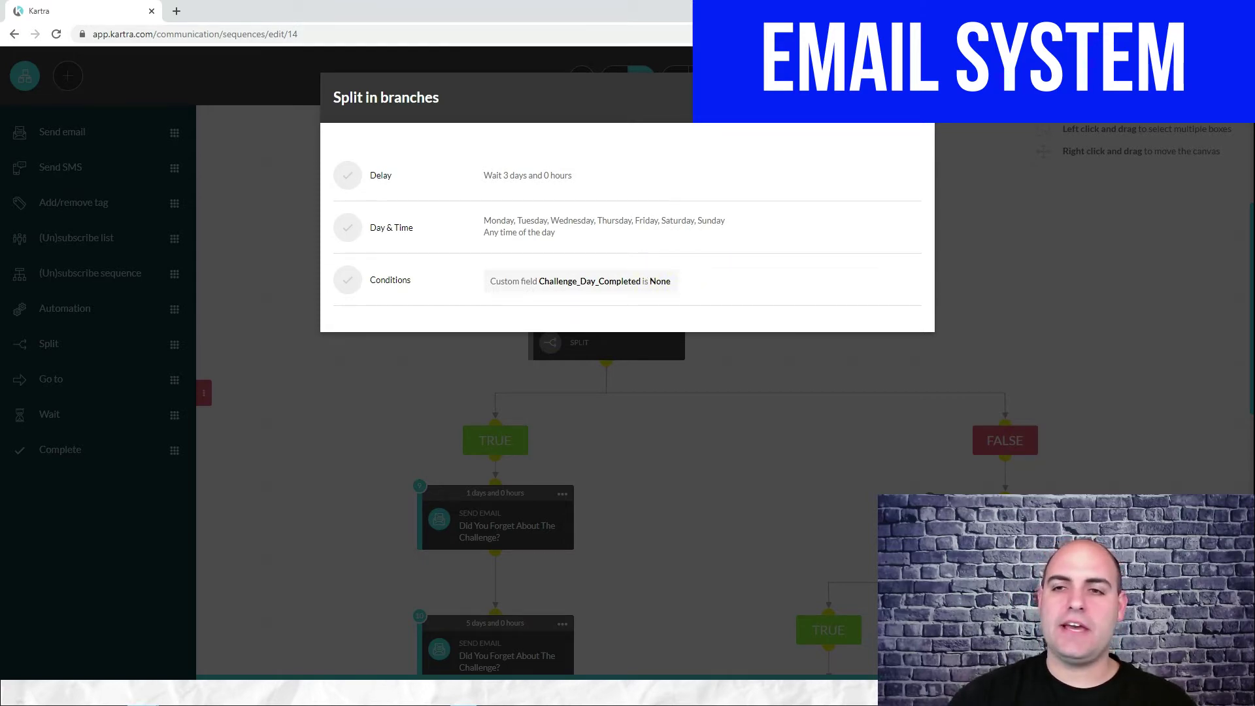
key("Escape")
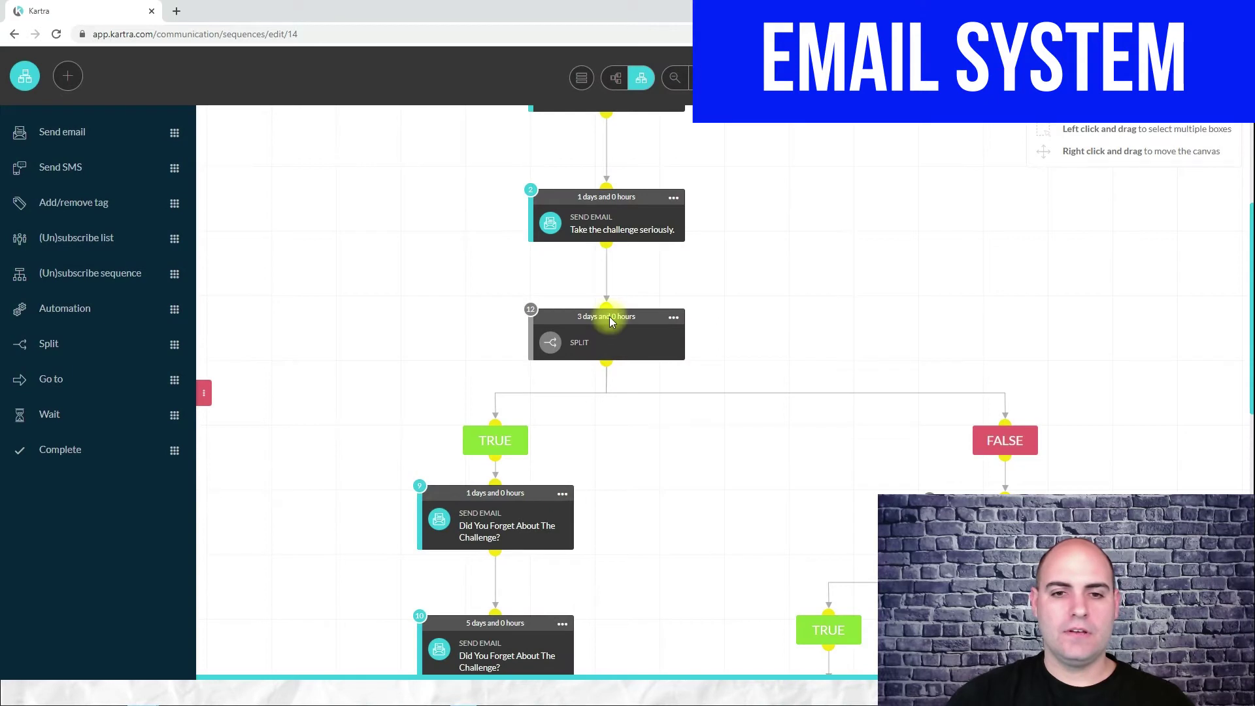
Step: Examine the first split's TRUE branch, from the "Did You Forget About The Challenge?" emails to its go-to step
scroll(553, 232, "down", 3)
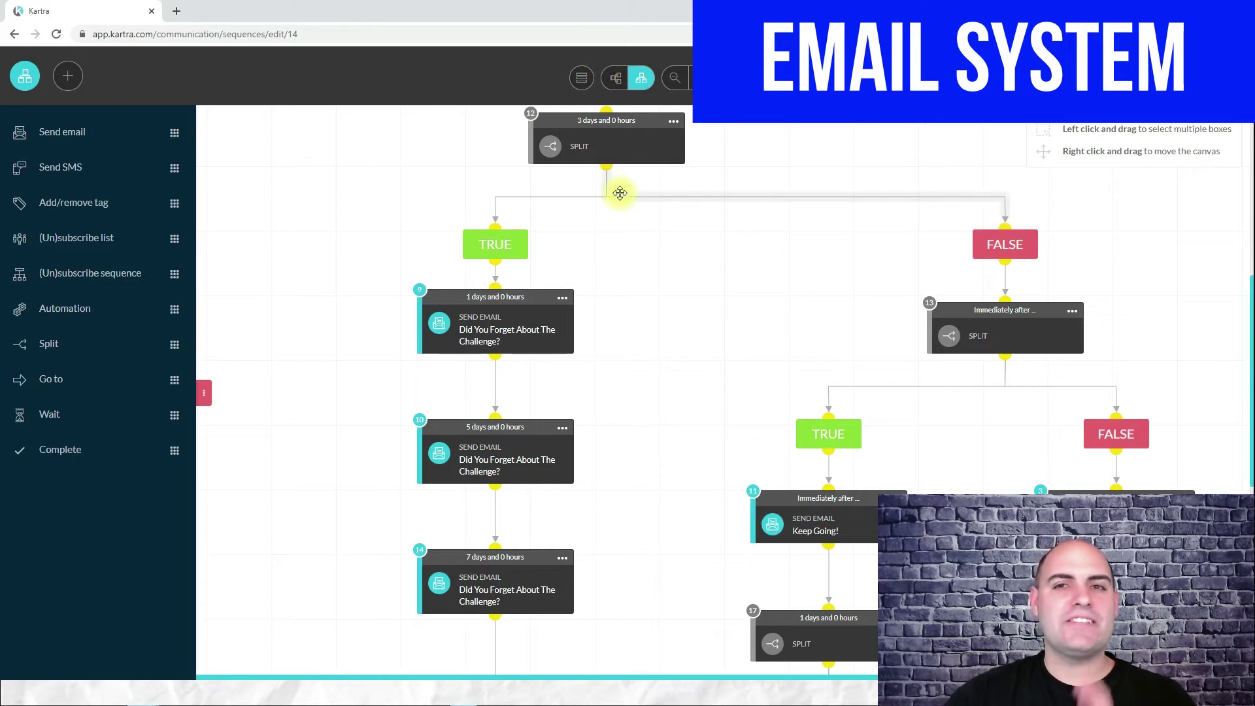
scroll(499, 212, "down", 6)
scroll(499, 238, "up", 4)
scroll(503, 237, "up", 4)
scroll(504, 240, "down", 5)
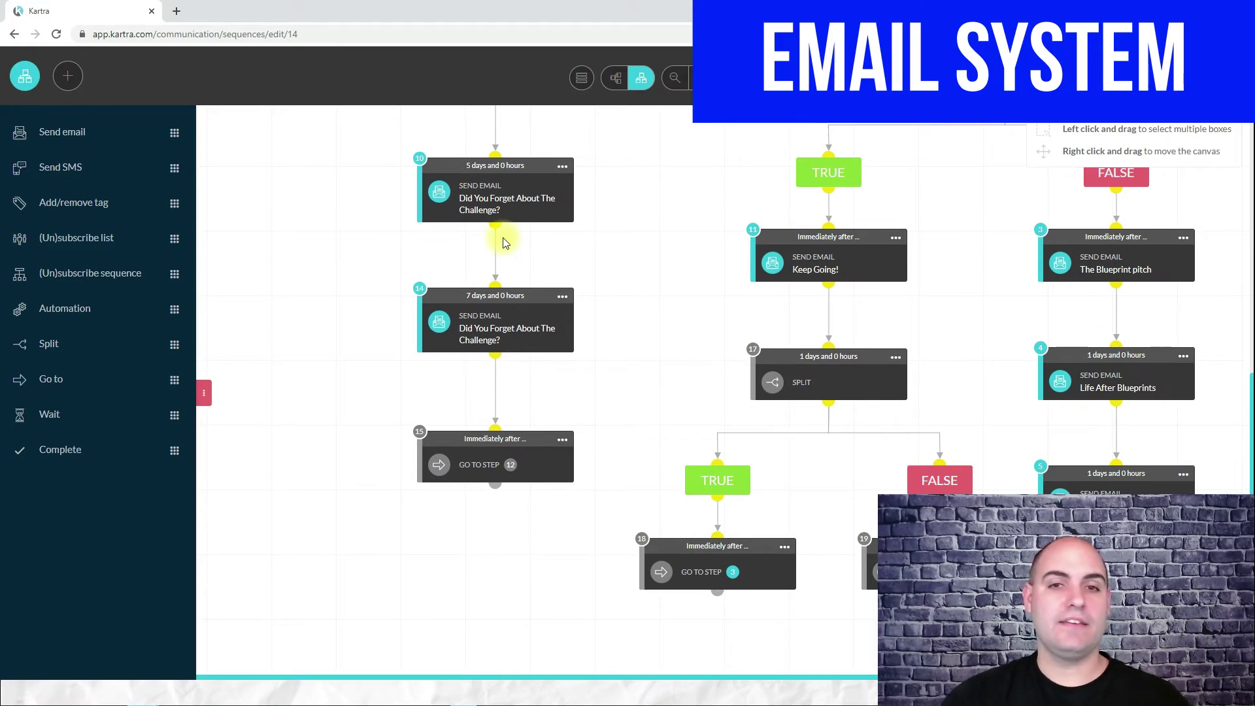
scroll(513, 294, "up", 5)
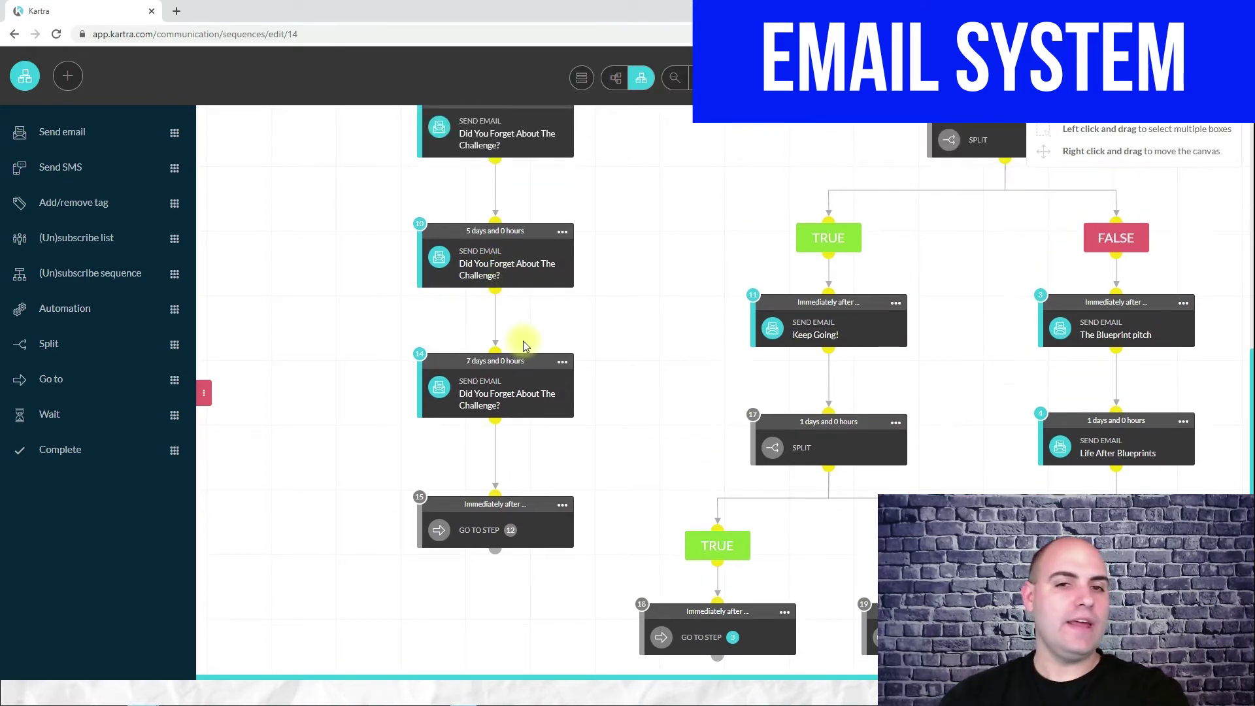
scroll(518, 336, "down", 5)
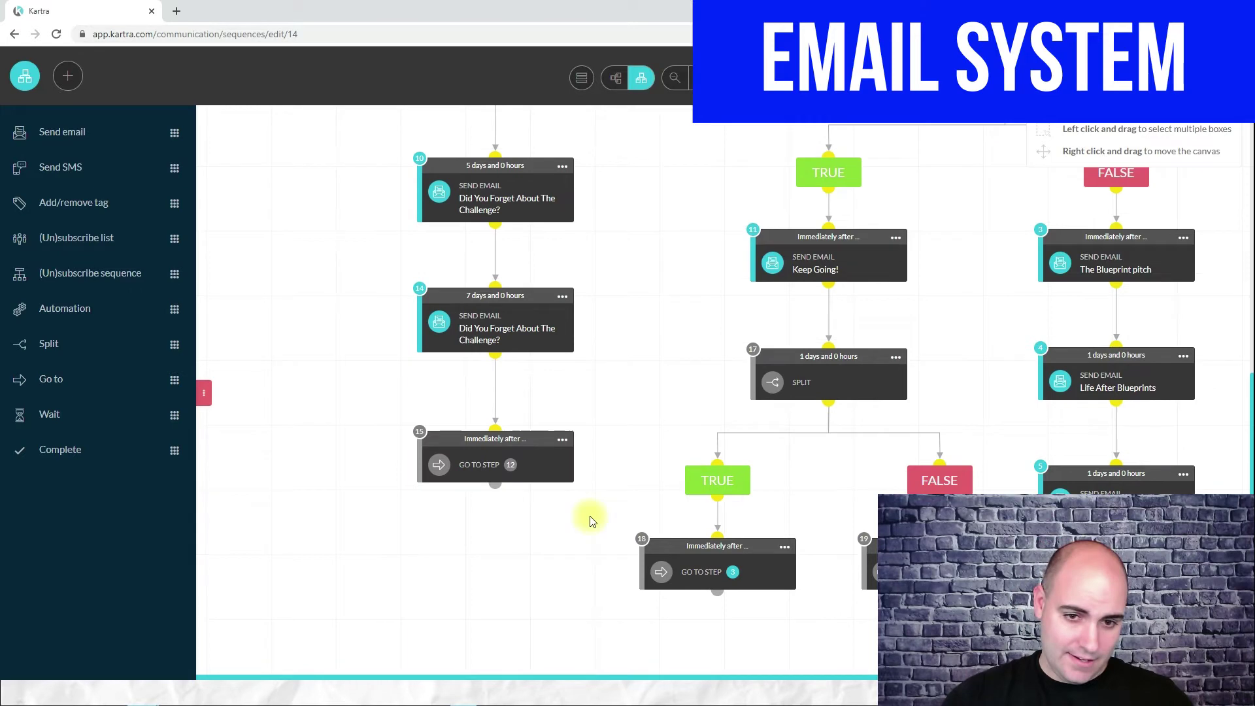
scroll(639, 448, "up", 1)
scroll(640, 448, "up", 6)
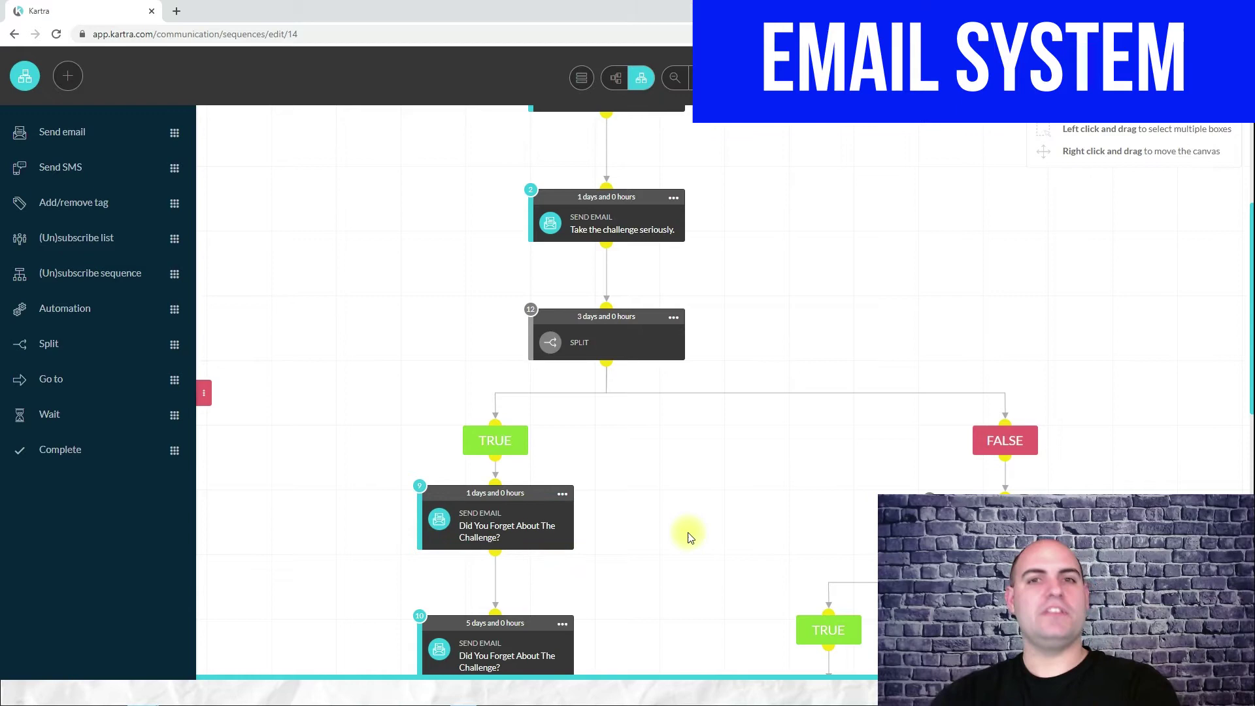
Step: Examine the first split's FALSE branch, including its nested splits, the "Keep Going!" email and the blueprint email series
scroll(850, 519, "down", 4)
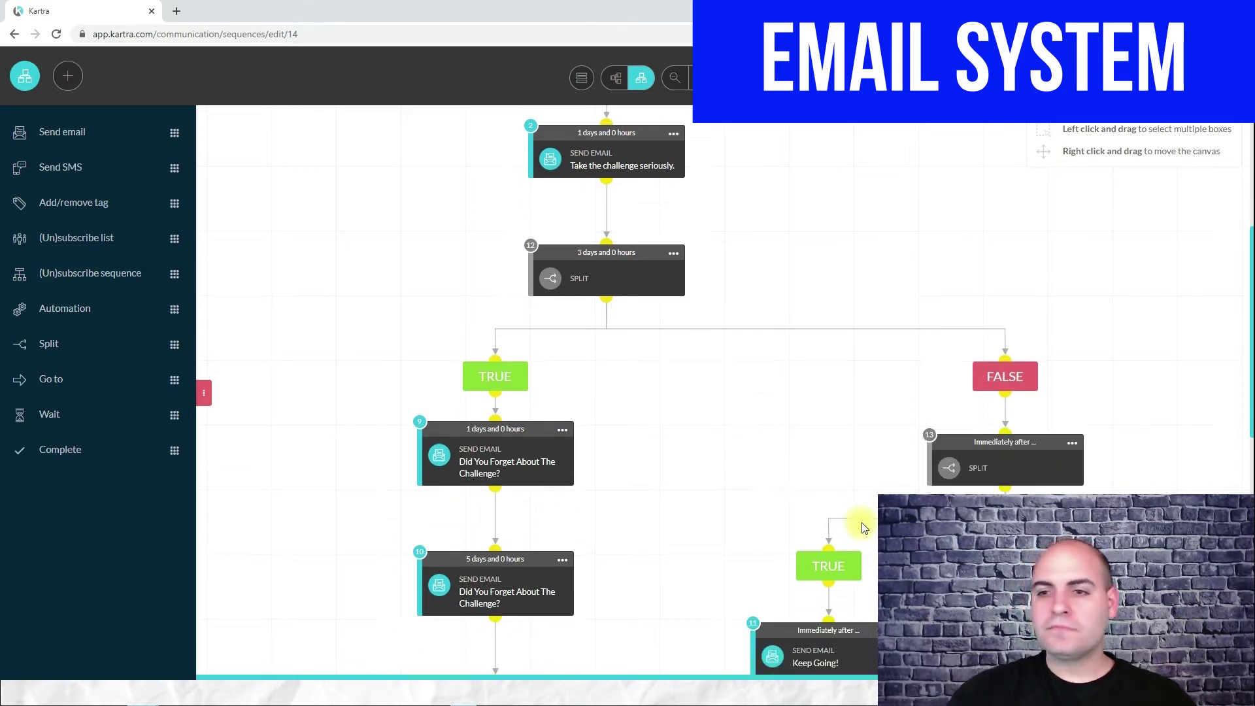
scroll(1088, 308, "up", 3)
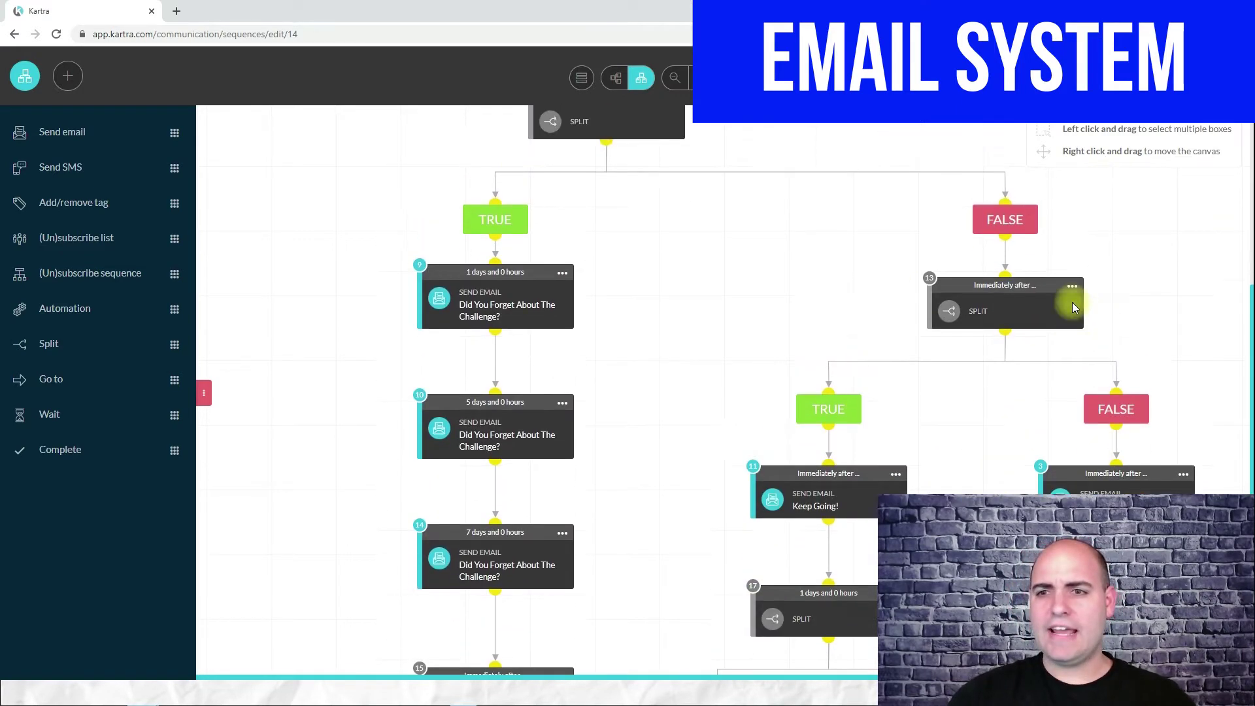
scroll(846, 308, "down", 2)
scroll(1115, 321, "down", 2)
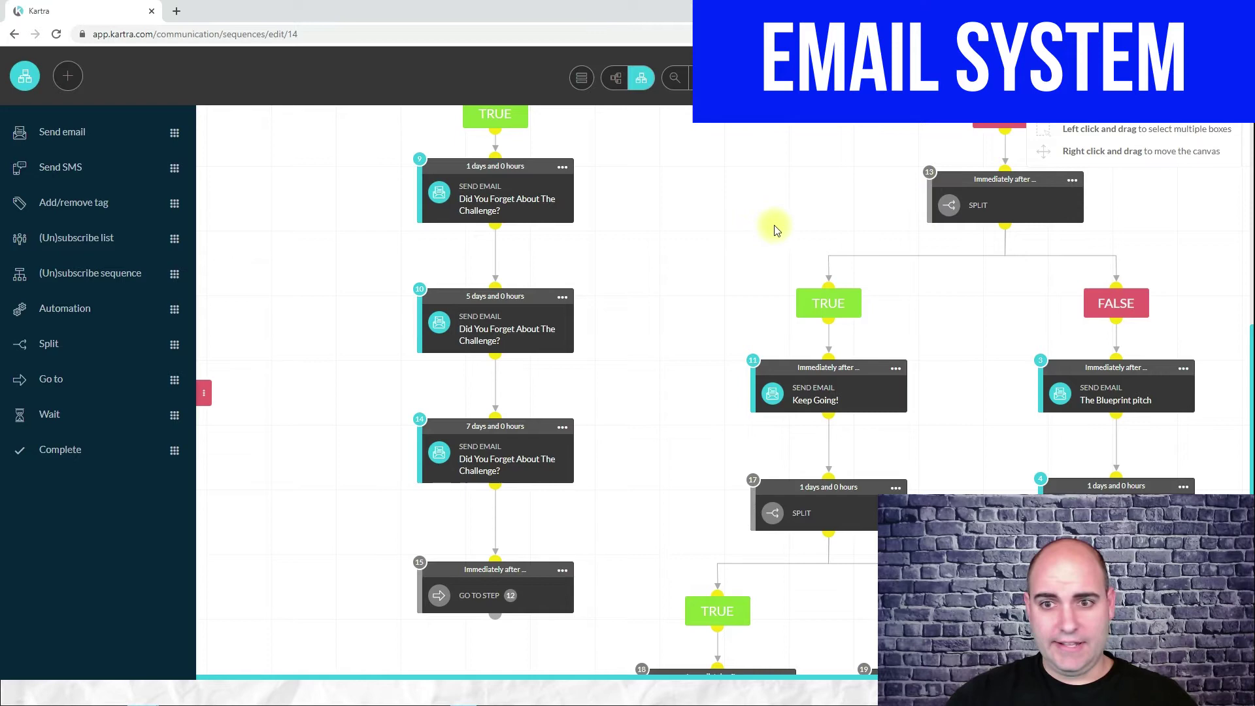
scroll(773, 227, "down", 2)
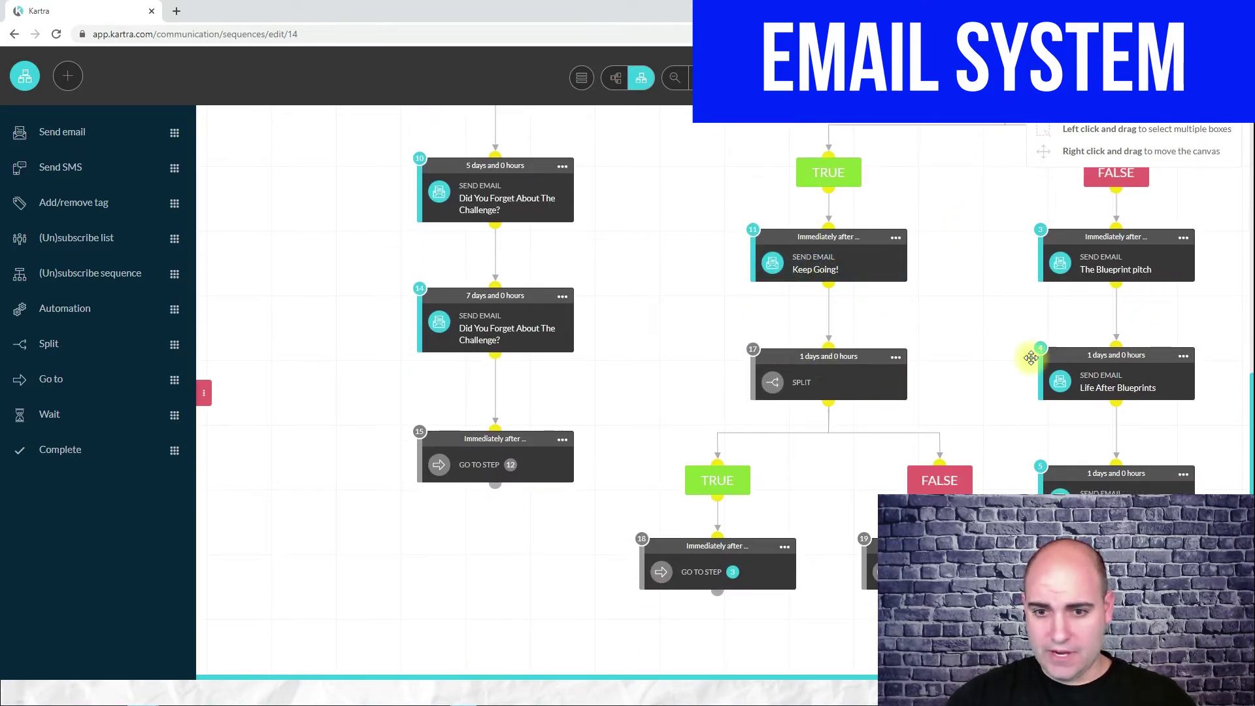
left_click(1006, 547)
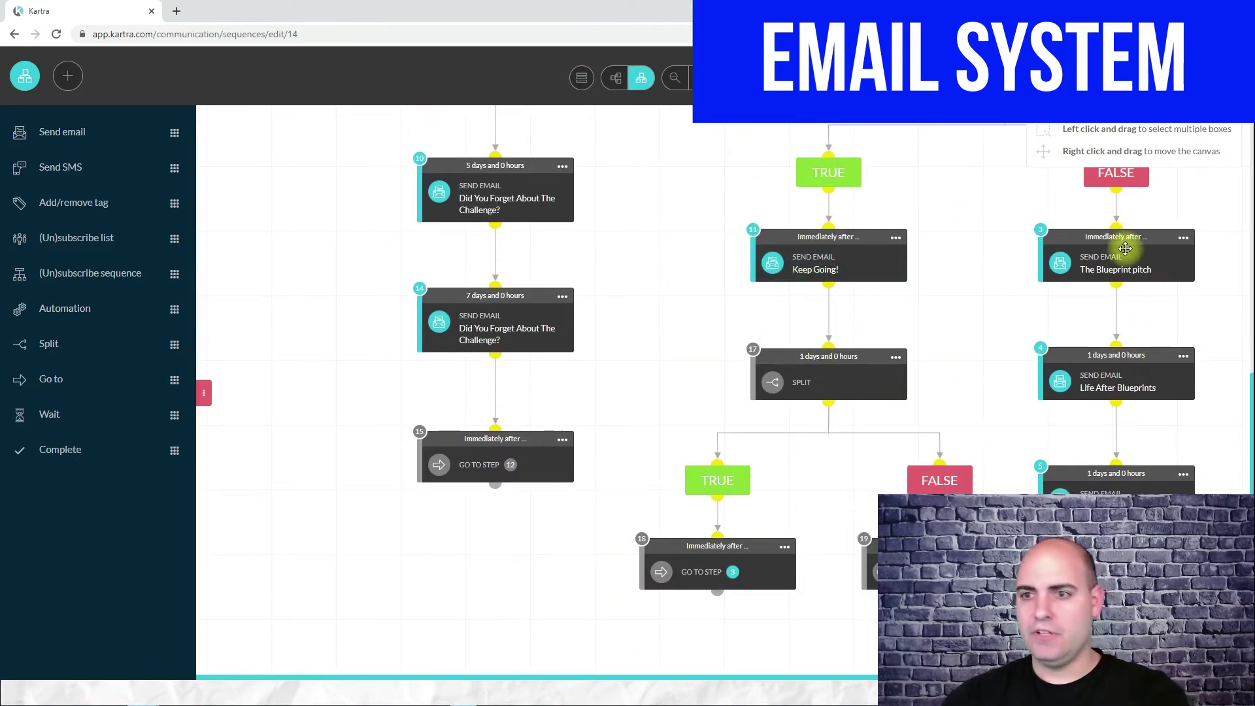
scroll(1092, 275, "up", 4)
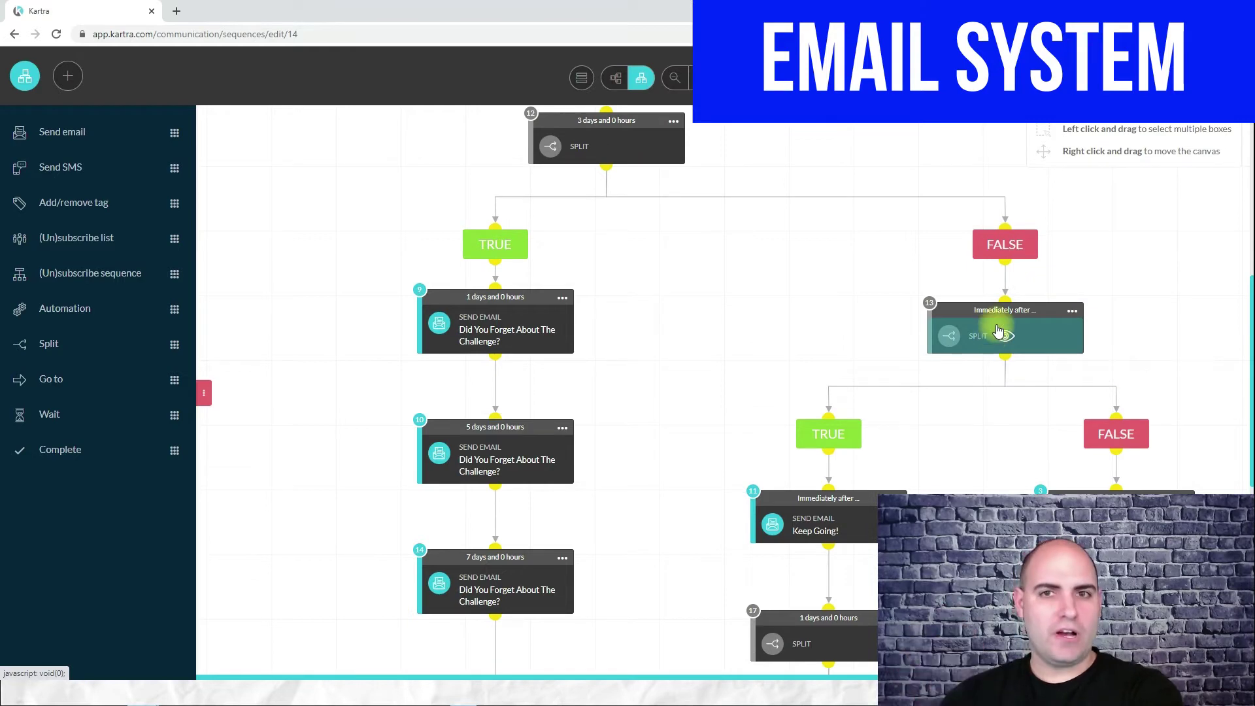
scroll(994, 335, "down", 4)
scroll(998, 330, "down", 1)
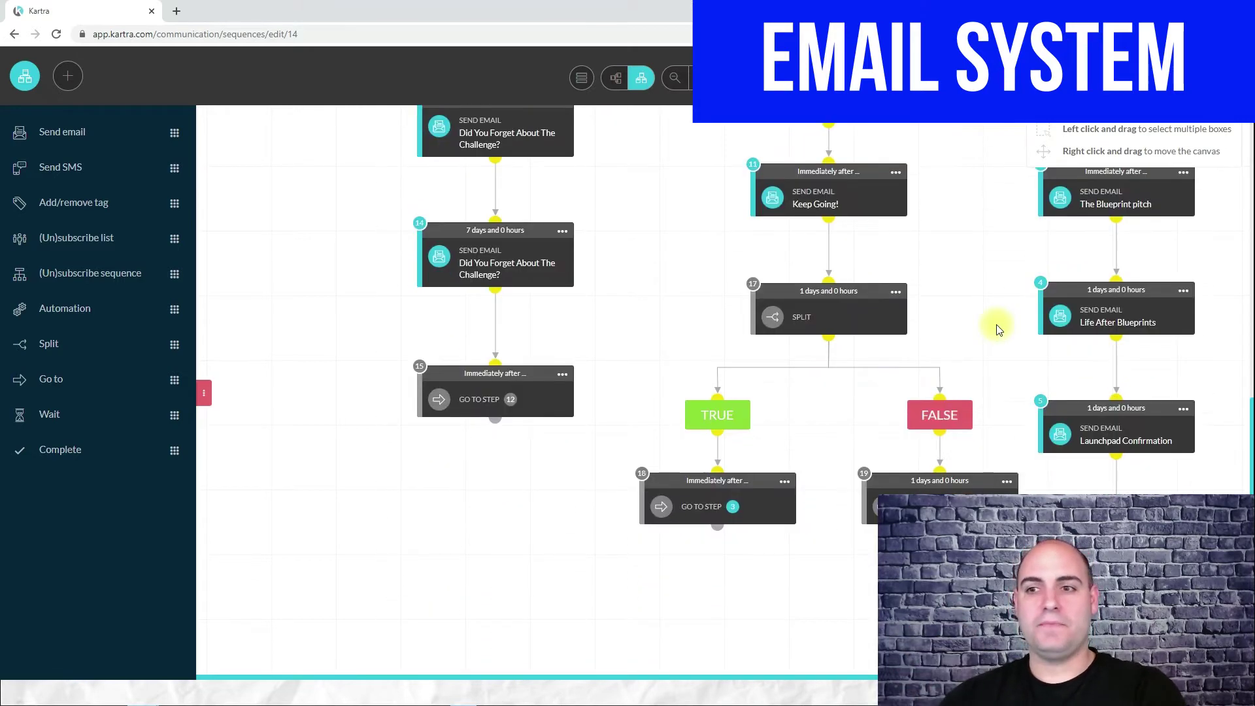
scroll(1070, 359, "down", 2)
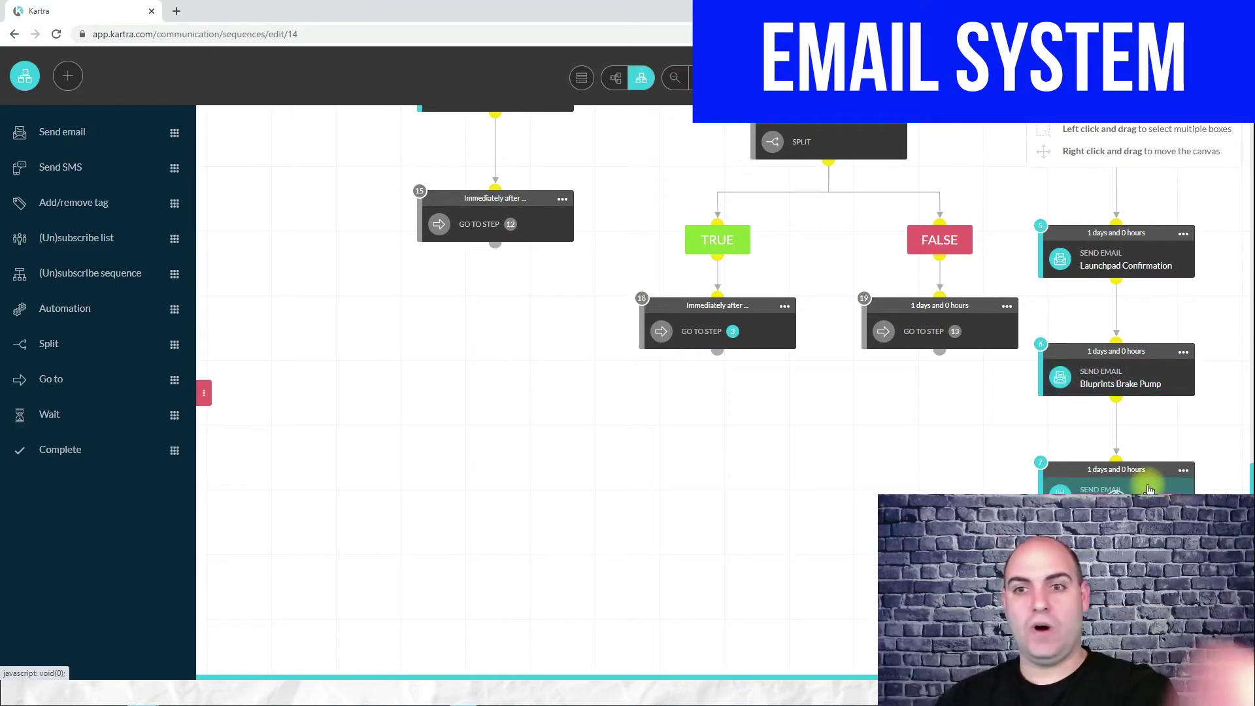
scroll(1149, 489, "up", 6)
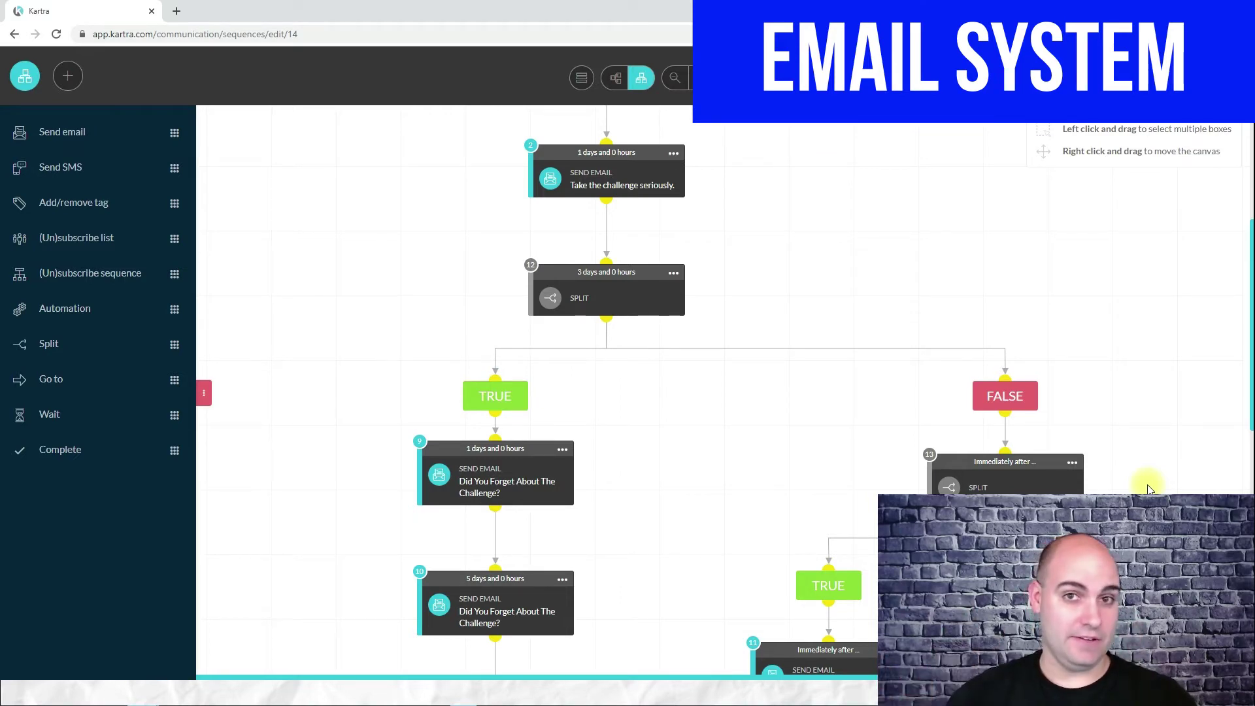
Step: Return to the sequences list, open "Mid Range - Evergreen Products / Content" for editing and review its whole email chain
scroll(868, 264, "down", 4)
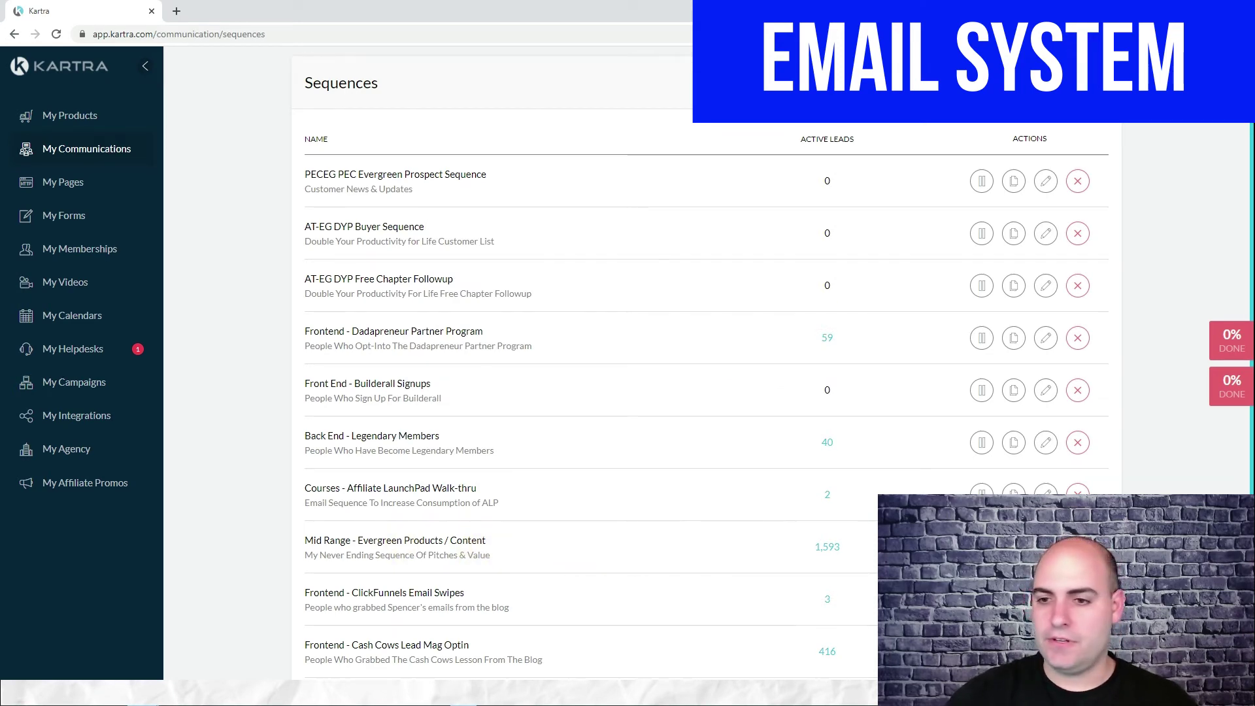
left_click(1046, 546)
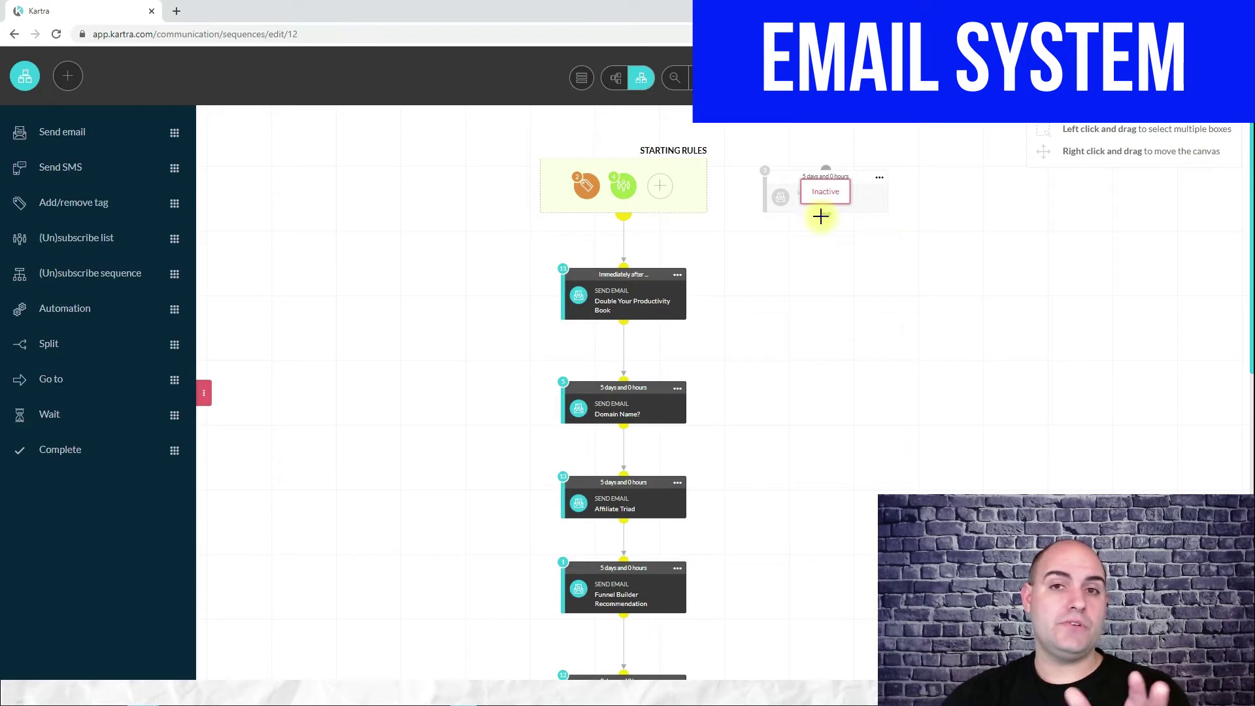
scroll(737, 217, "down", 1)
scroll(735, 216, "down", 10)
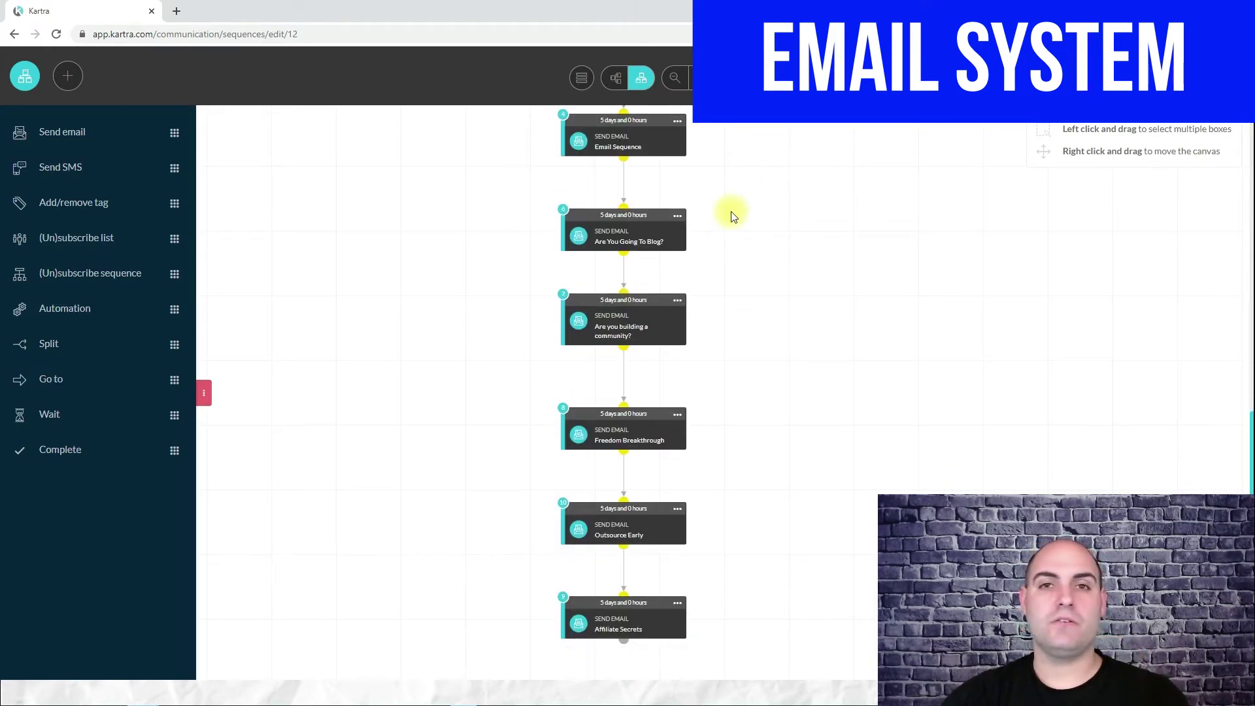
scroll(734, 216, "up", 10)
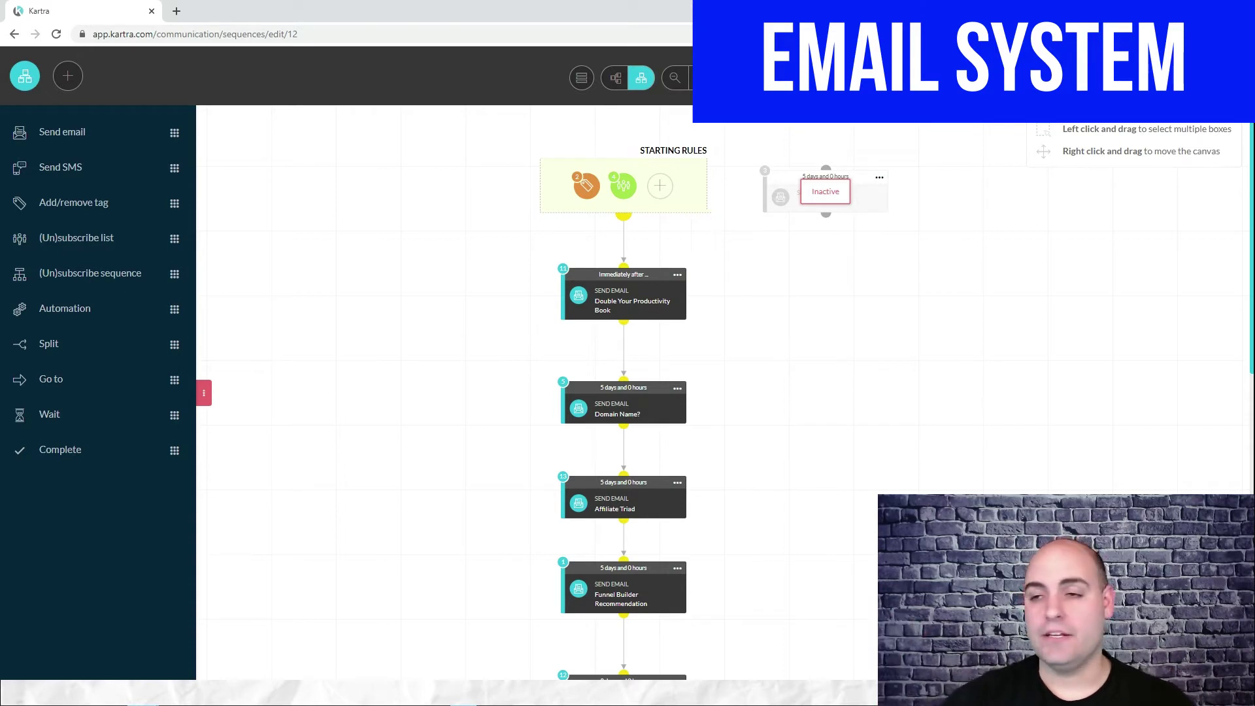
scroll(611, 403, "down", 10)
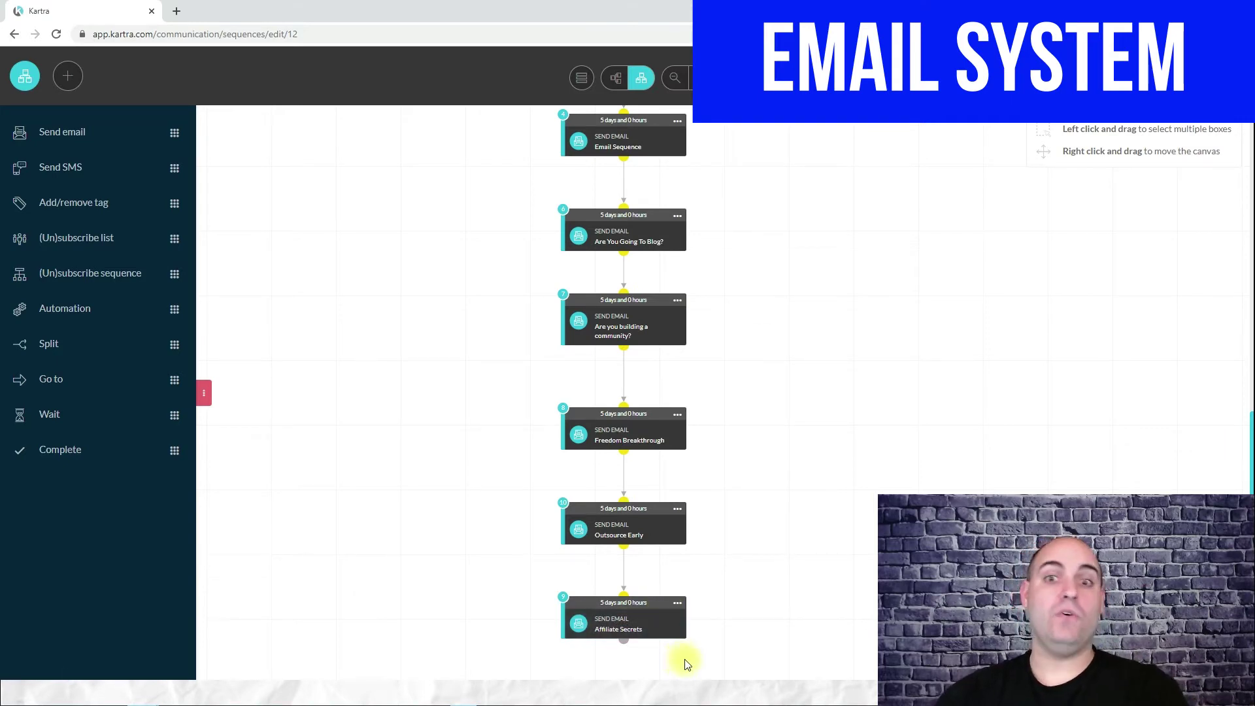
scroll(685, 664, "up", 10)
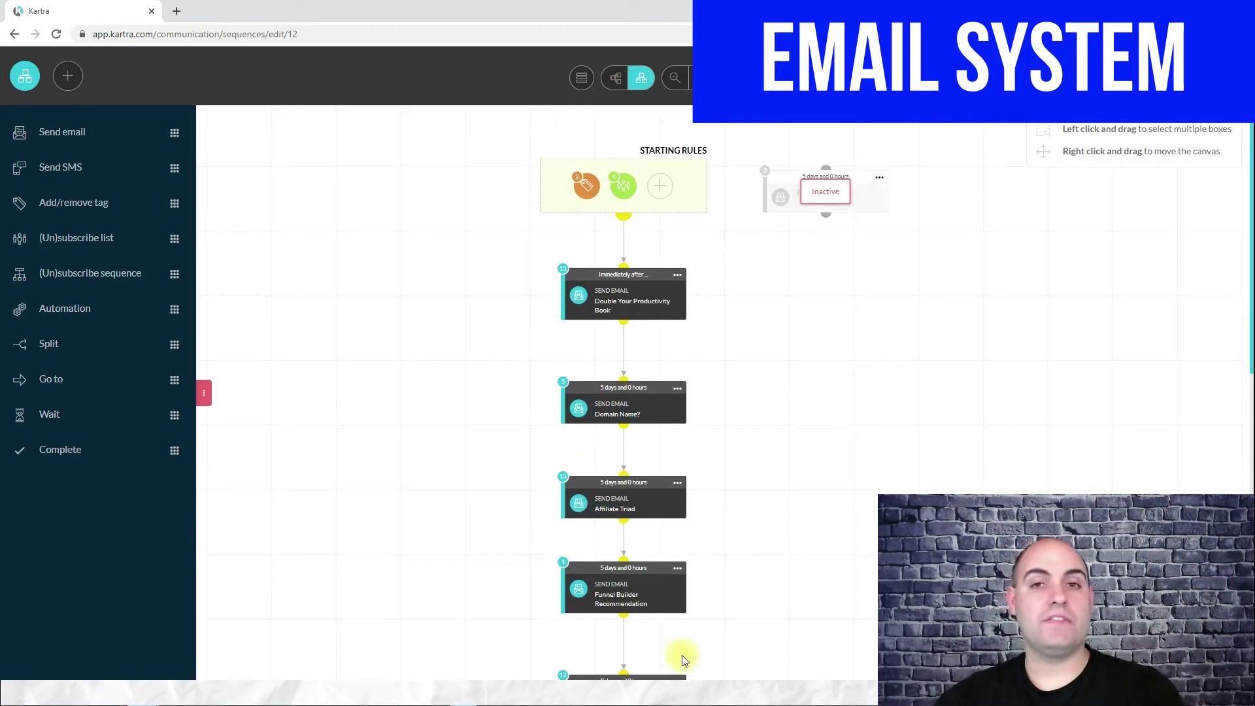
scroll(679, 638, "down", 12)
left_click(680, 592)
left_click(695, 595)
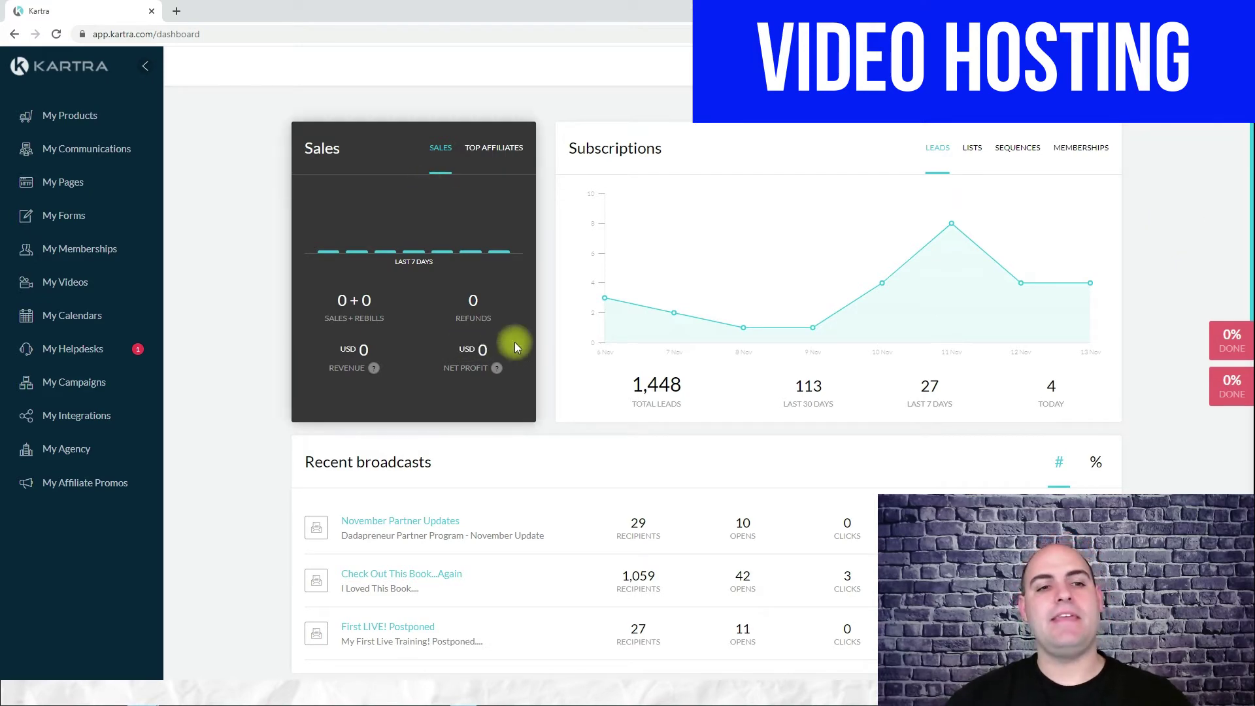
Step: Open the hosted video library and browse the uploaded videos
left_click(59, 278)
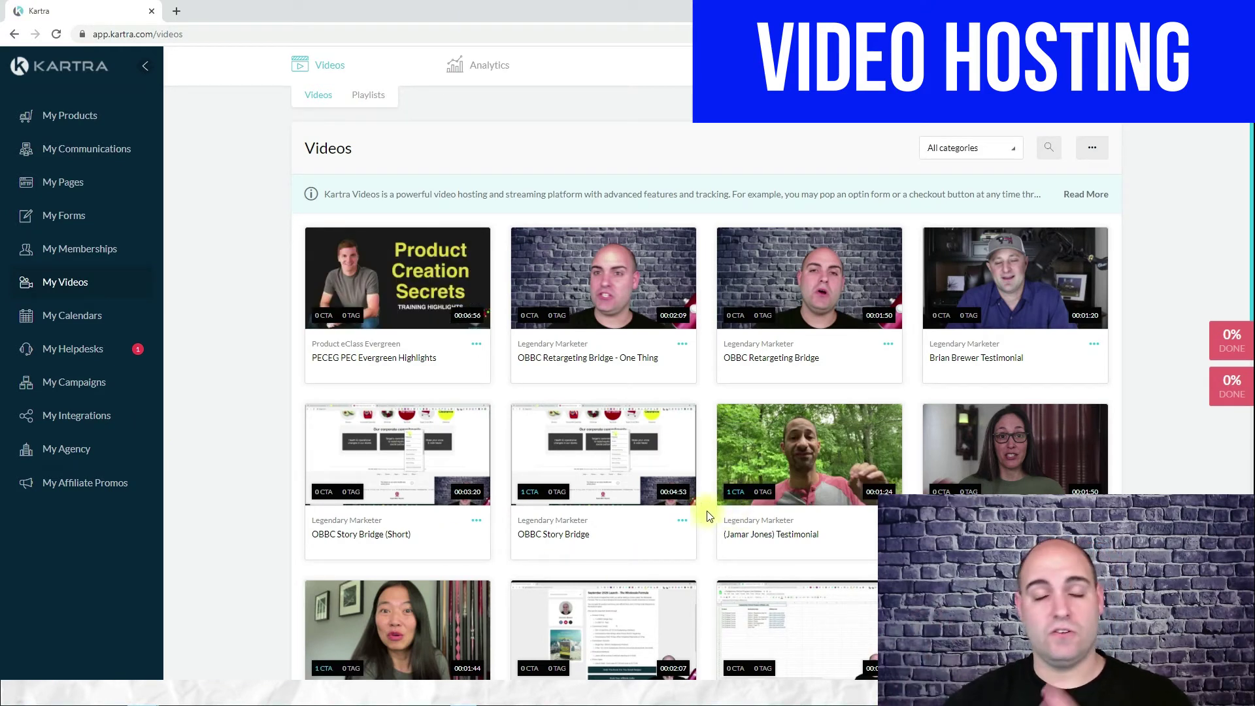
scroll(715, 516, "down", 10)
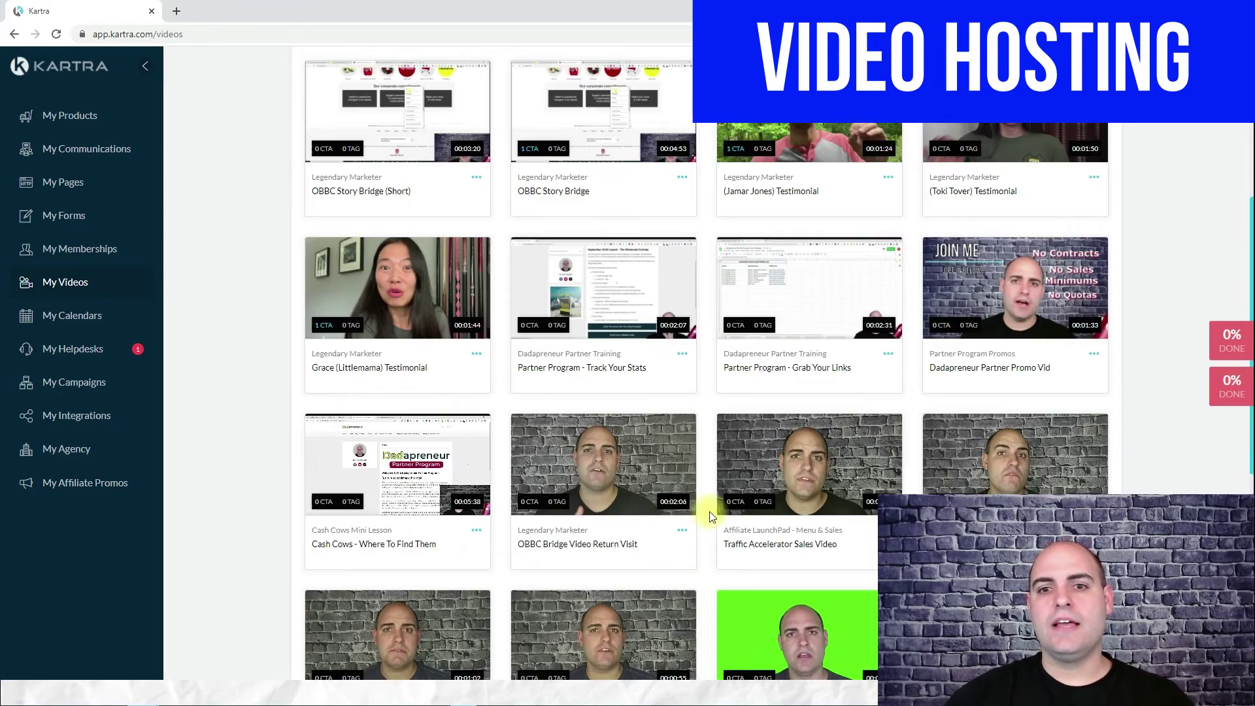
scroll(713, 517, "up", 10)
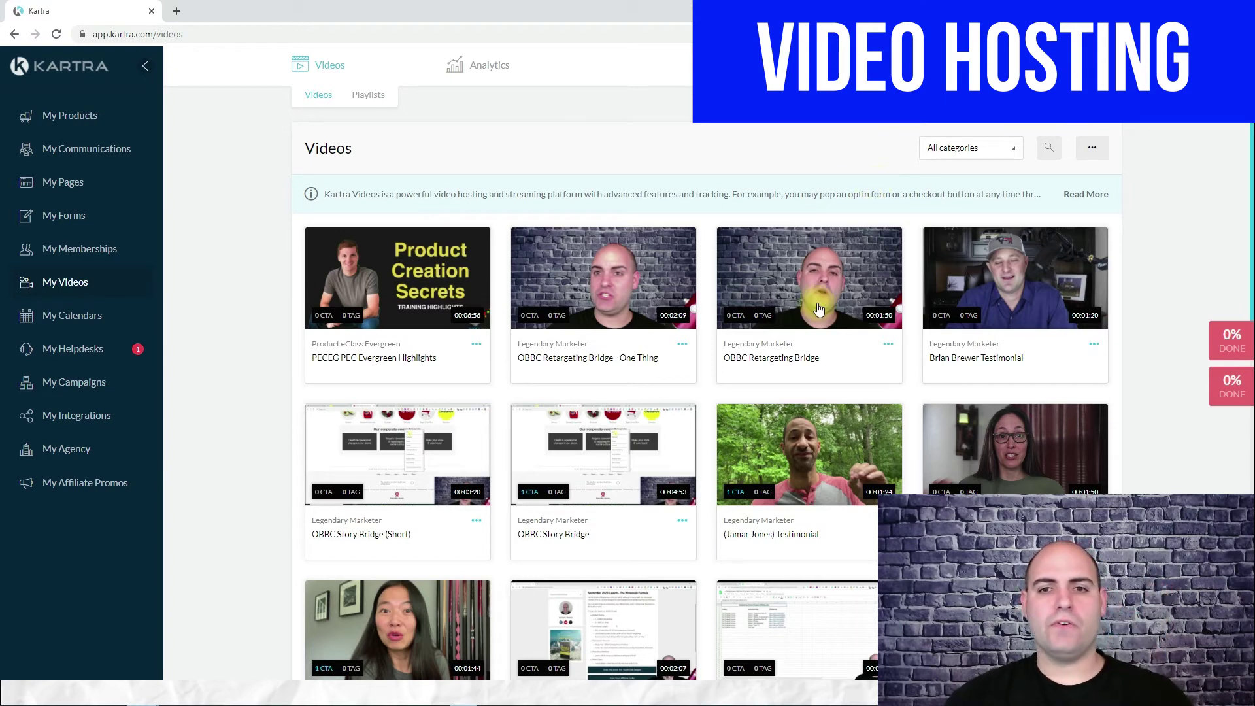
Step: Open the "OBBC Retargeting Bridge - One Thing" video for editing and examine its image, caption and playback settings
left_click(682, 345)
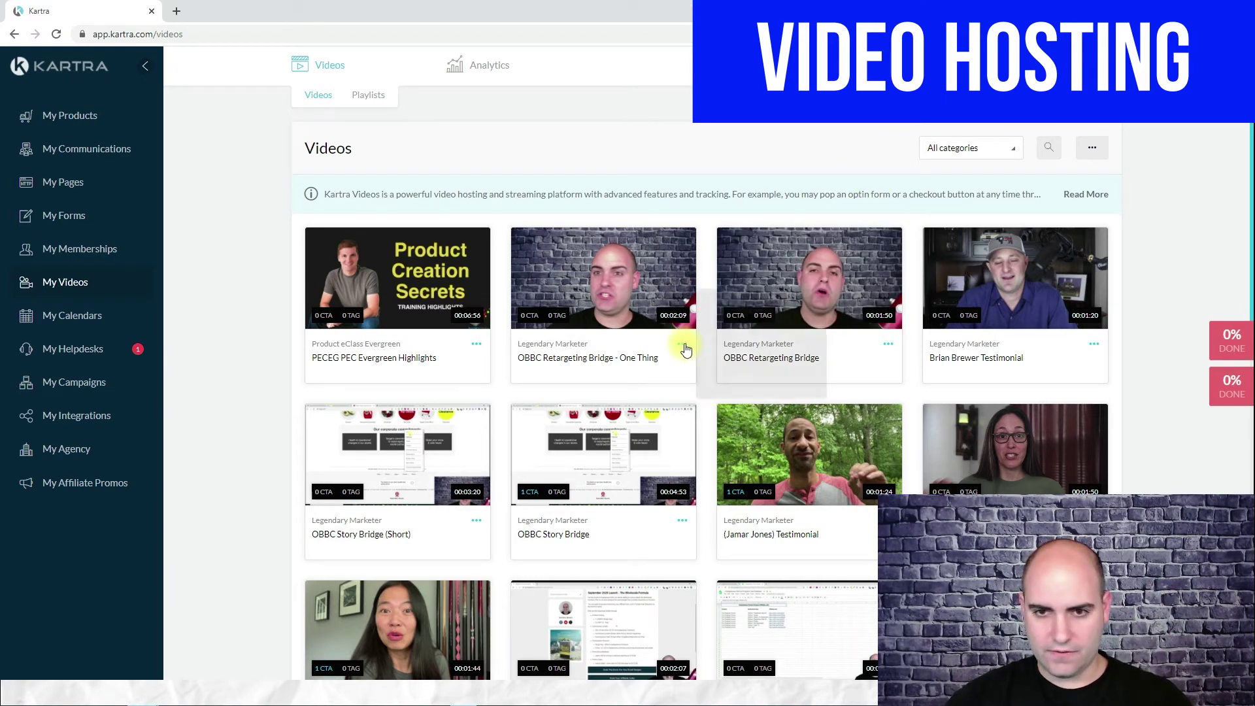
left_click(735, 327)
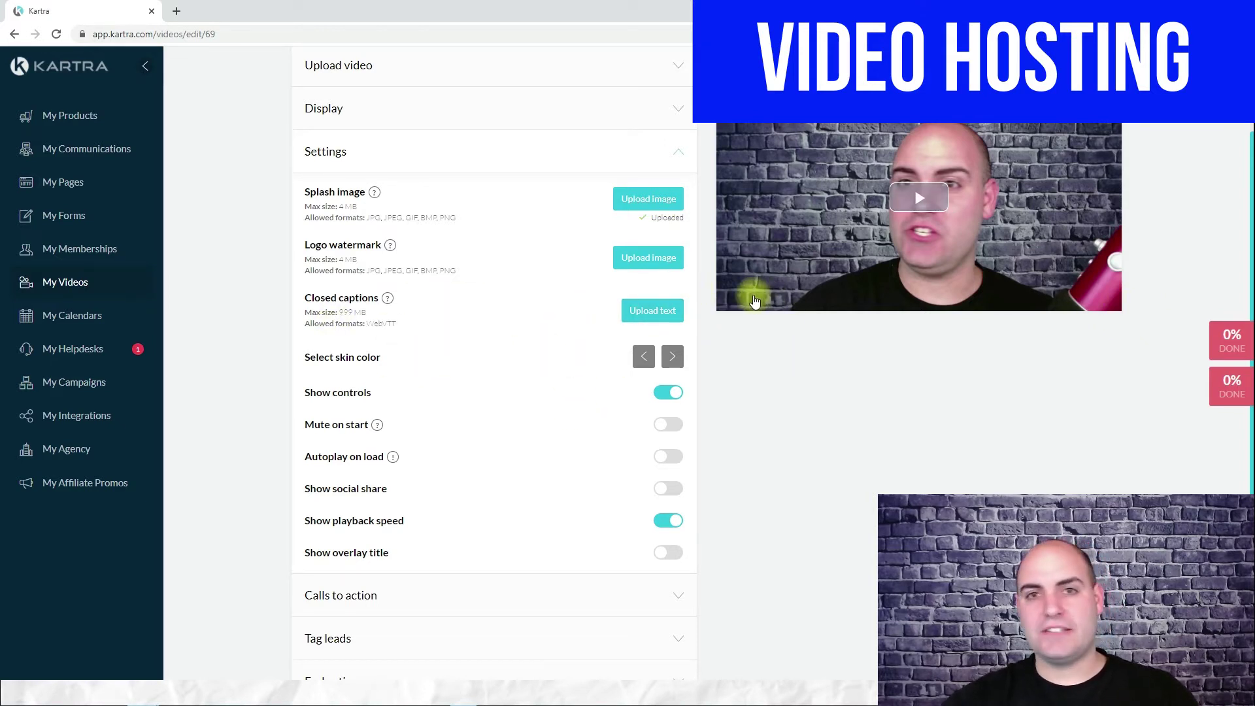
scroll(410, 364, "down", 1)
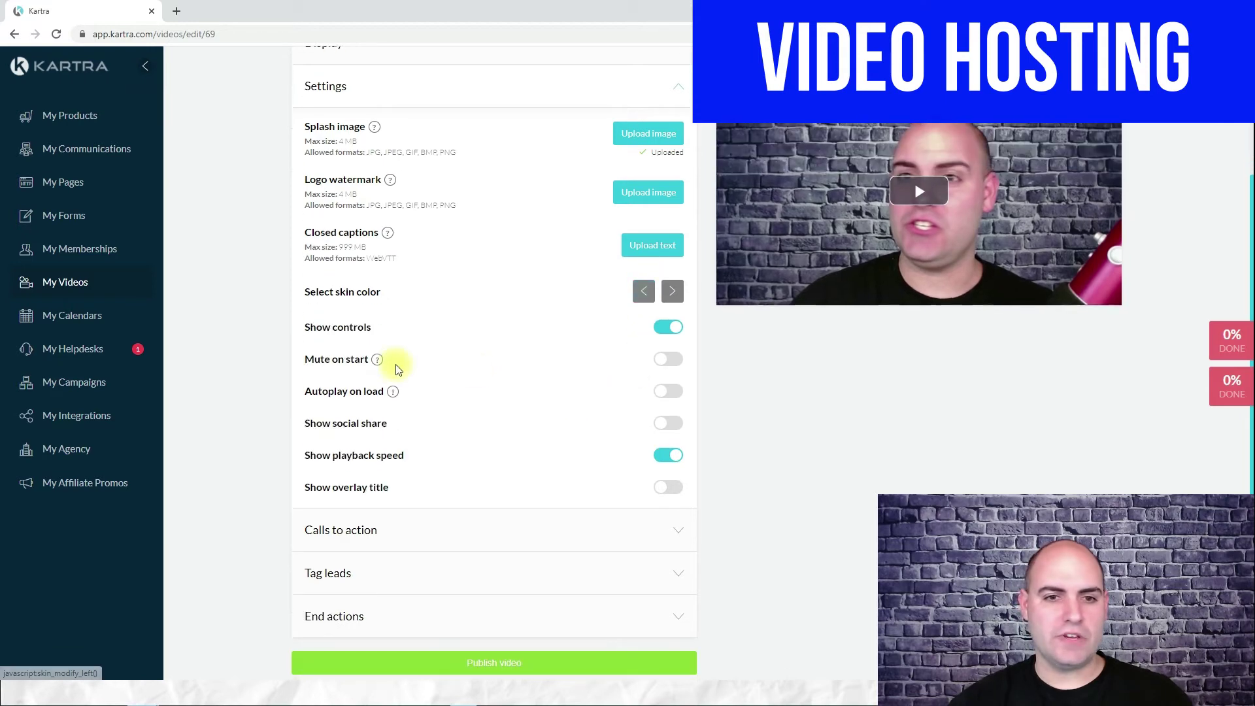
scroll(368, 338, "down", 1)
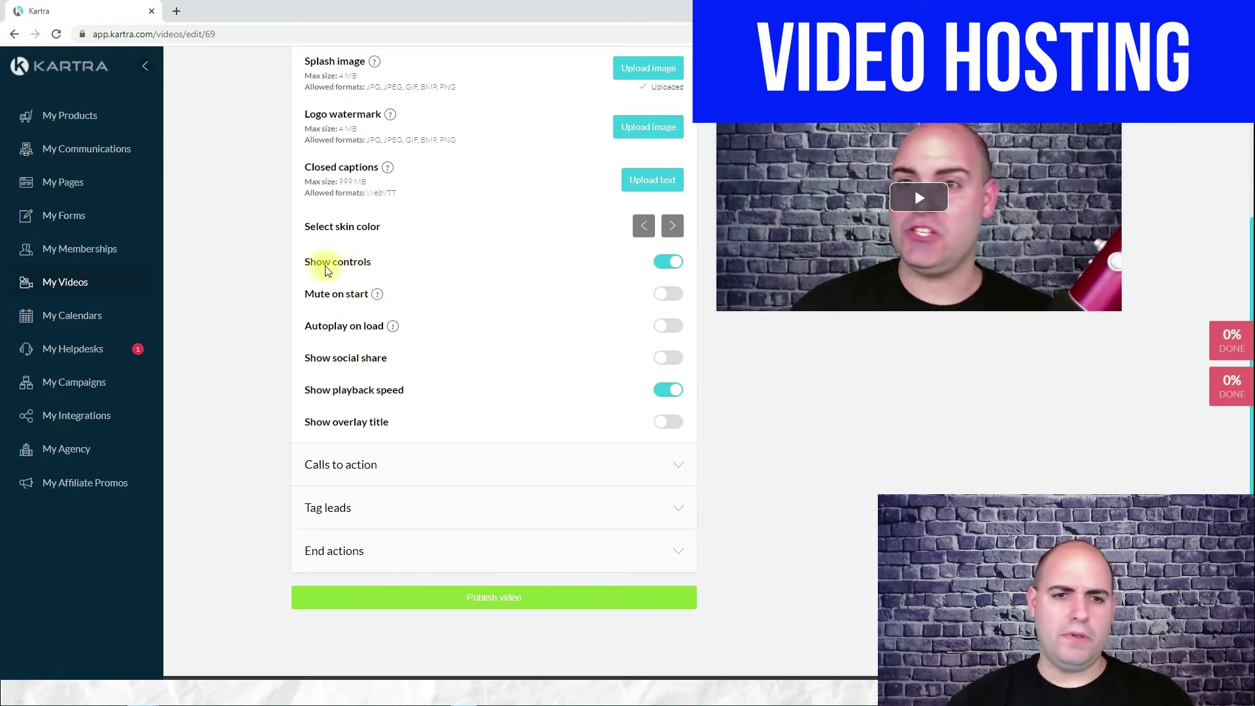
Step: Examine the video's available call-to-action types, lead tagging section and end-action options
scroll(392, 392, "up", 4)
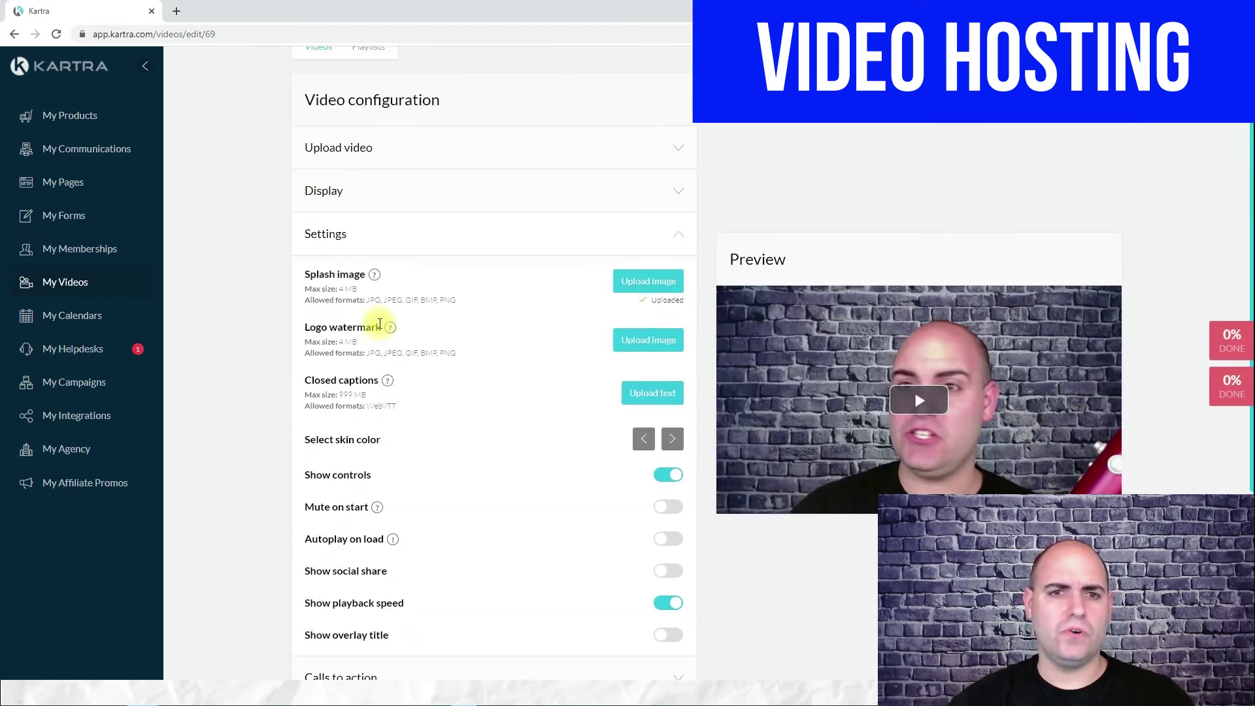
left_click(677, 283)
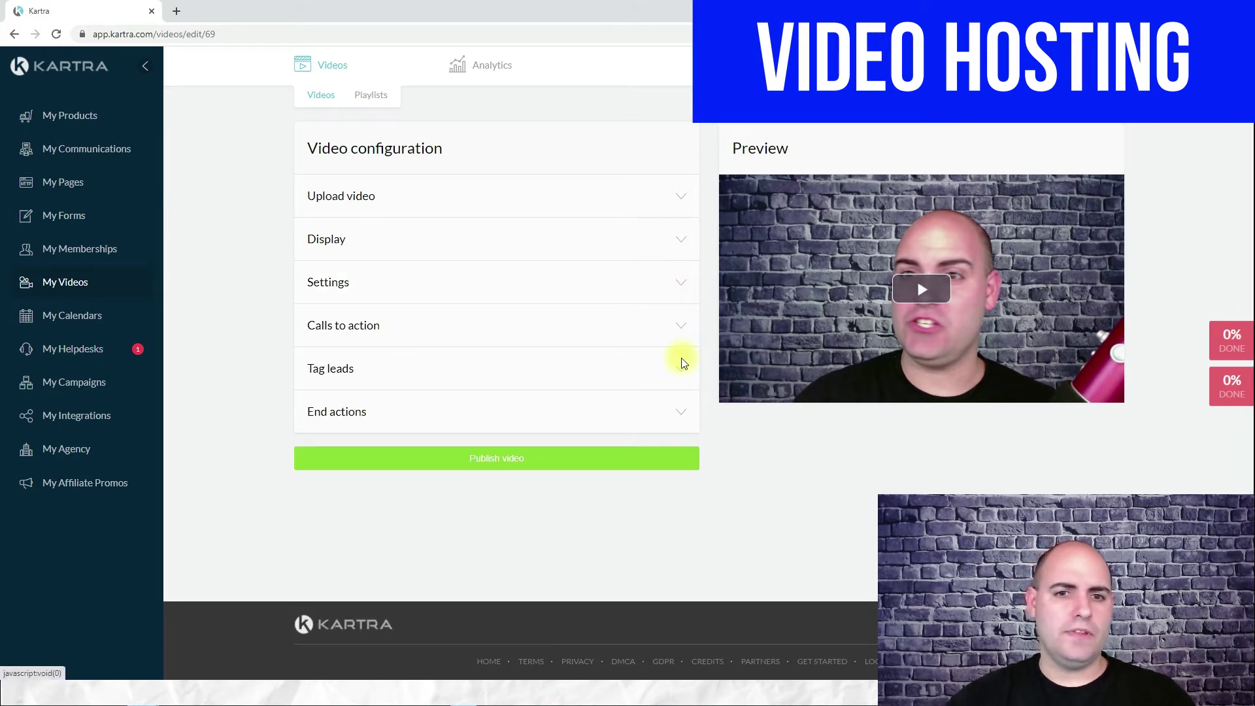
left_click(681, 336)
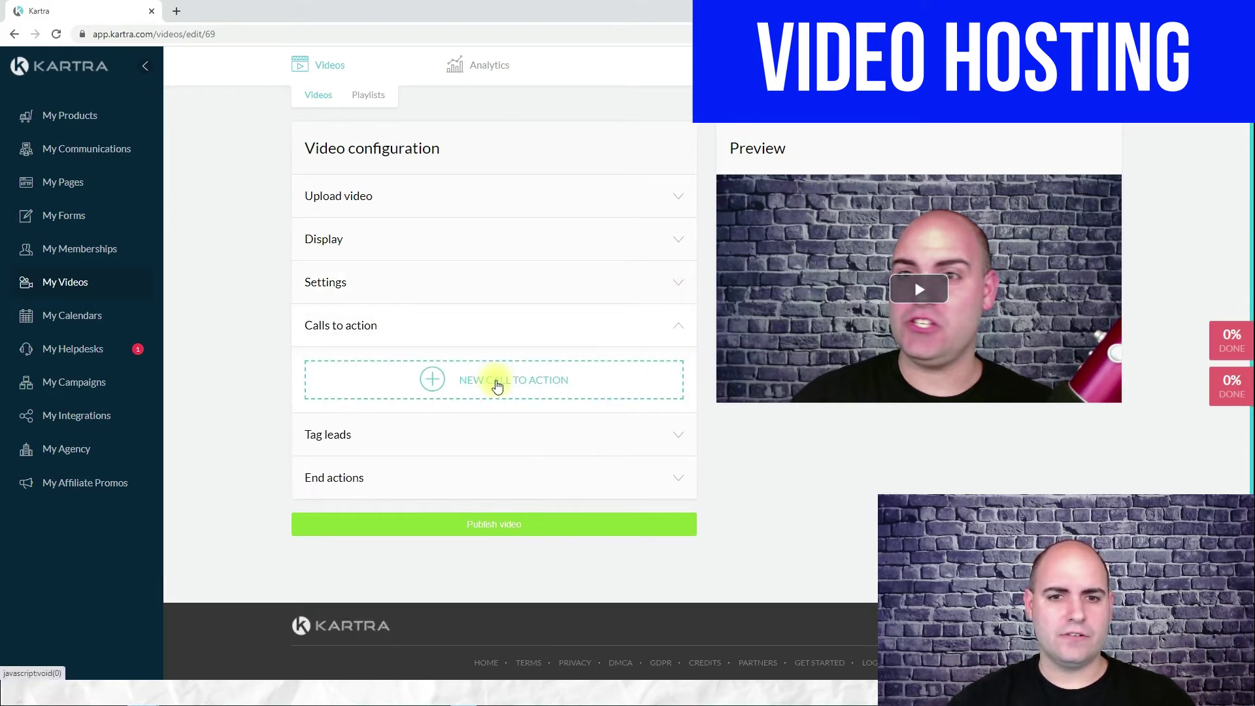
left_click(497, 384)
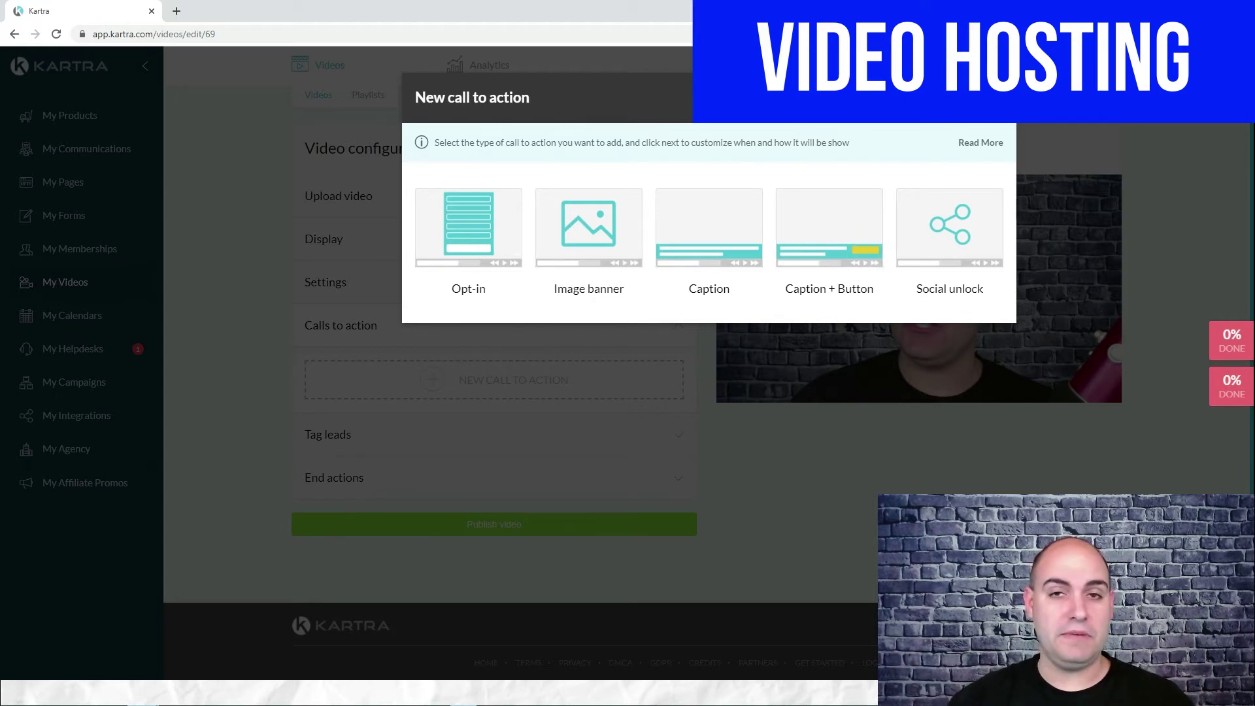
key("Escape")
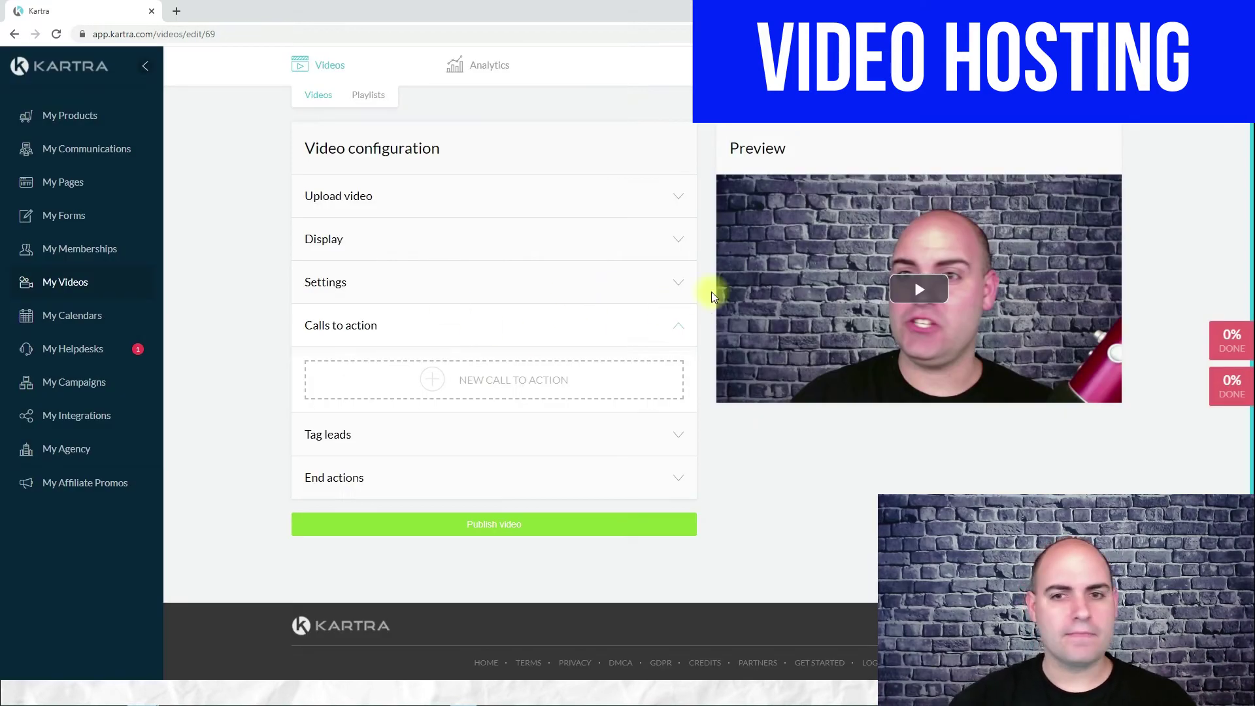
left_click(680, 436)
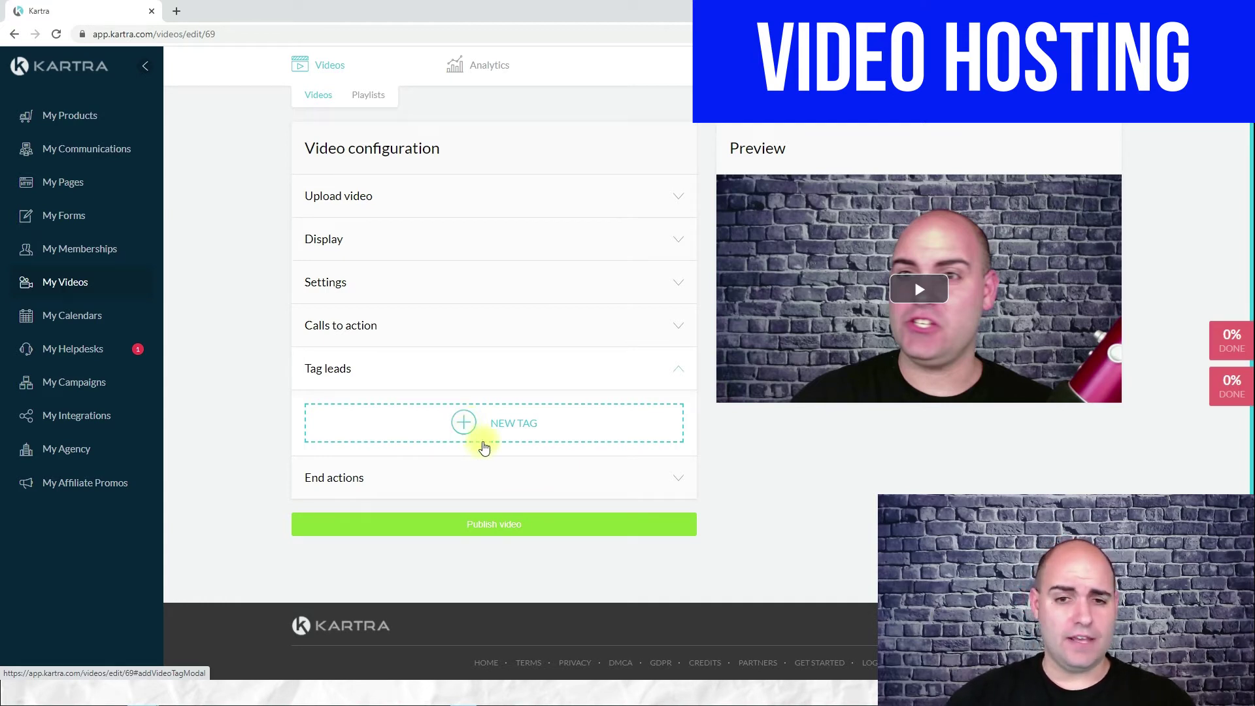
left_click(680, 481)
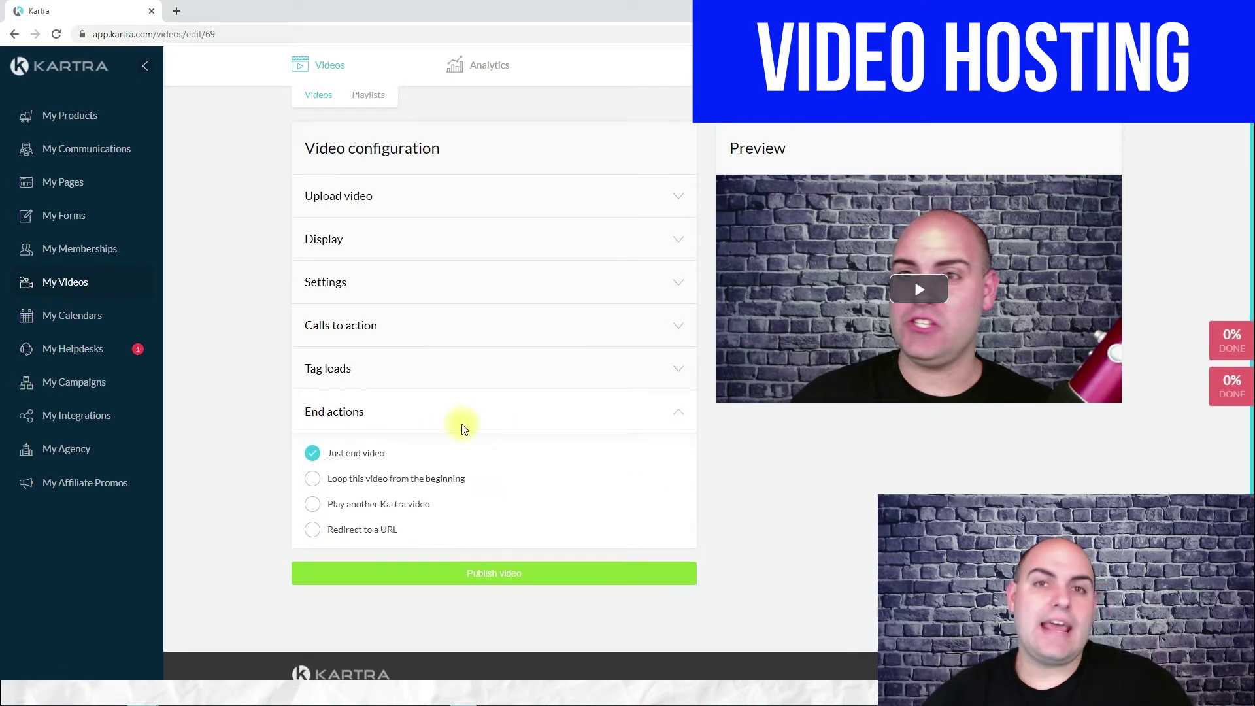
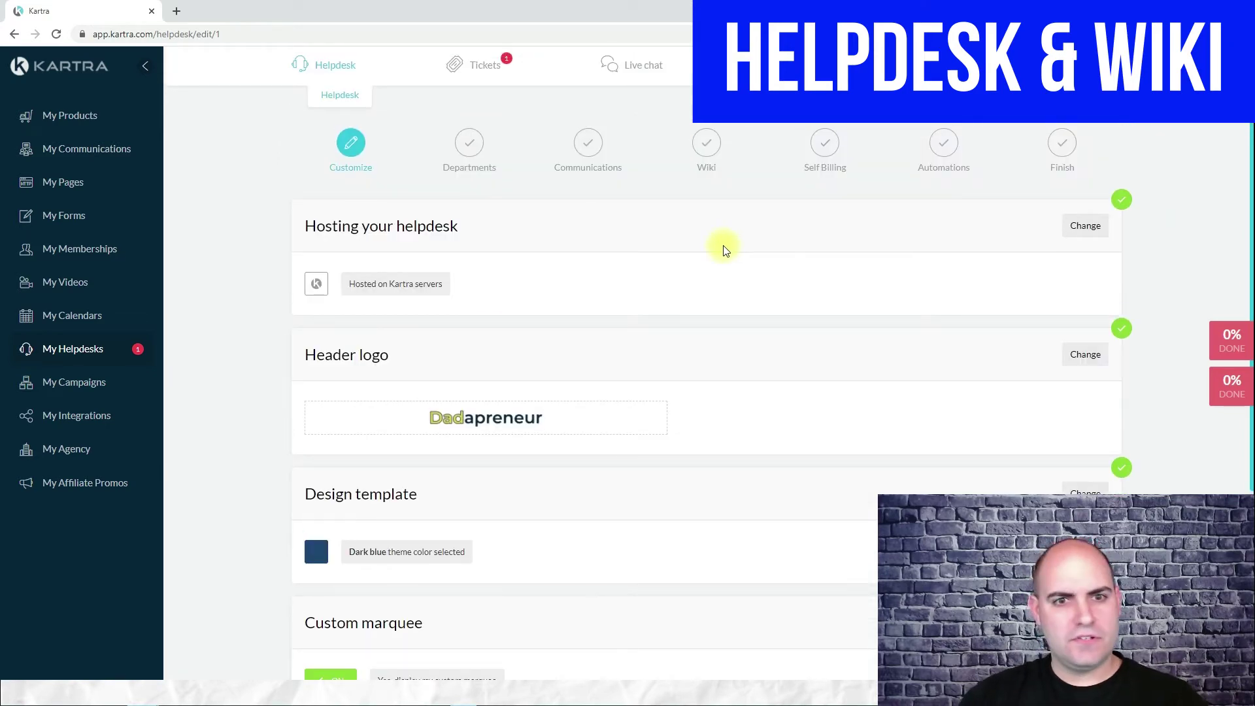
Step: Review the helpdesk's customization, support departments and support channels, and advance to its communications settings
scroll(723, 246, "down", 2)
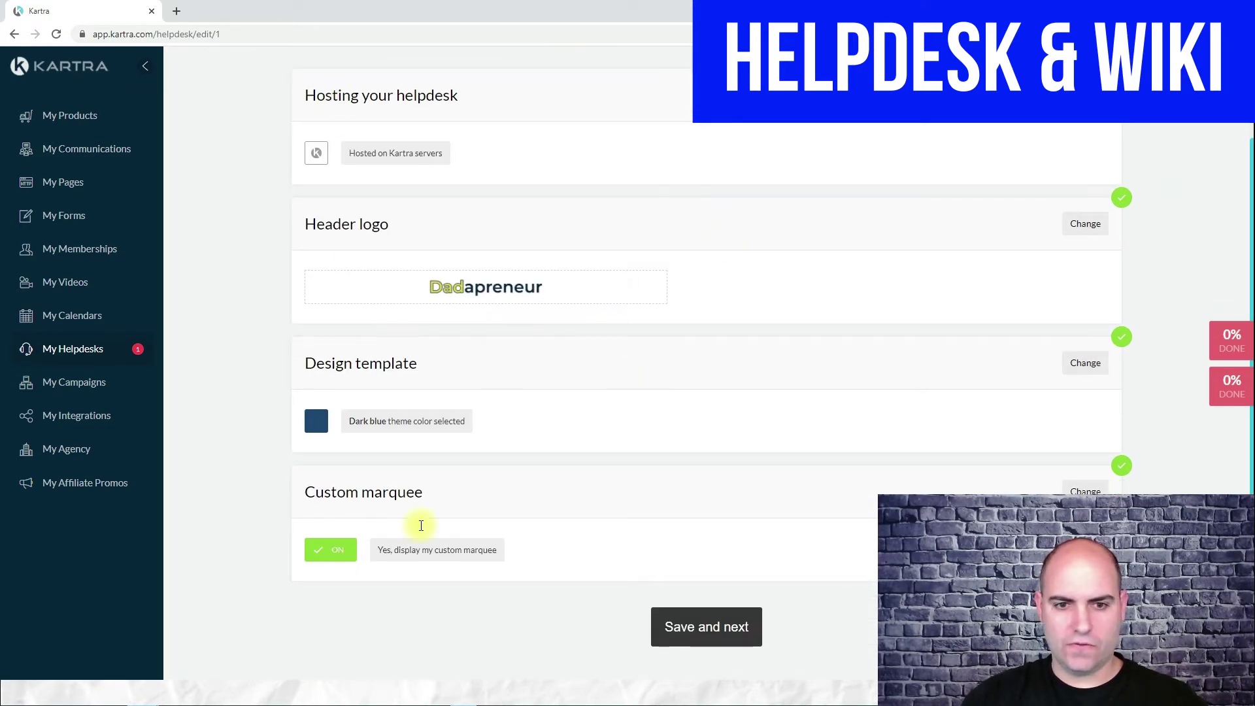
left_click(726, 643)
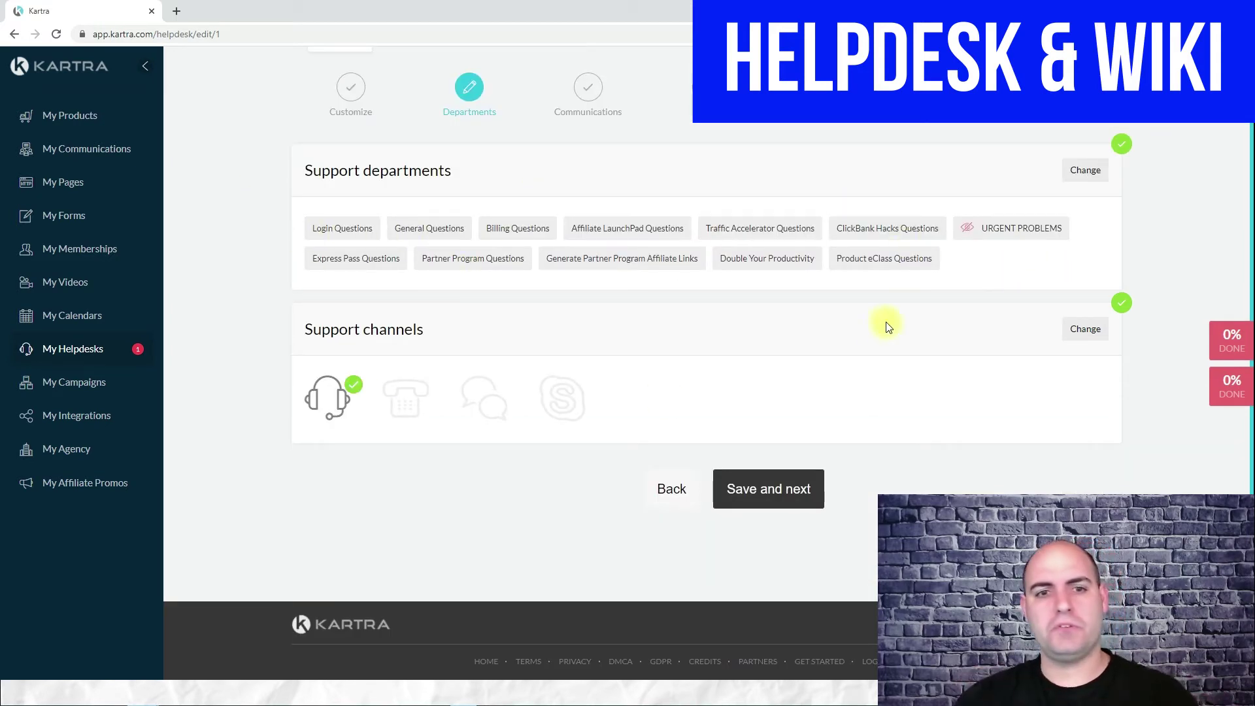
left_click(784, 494)
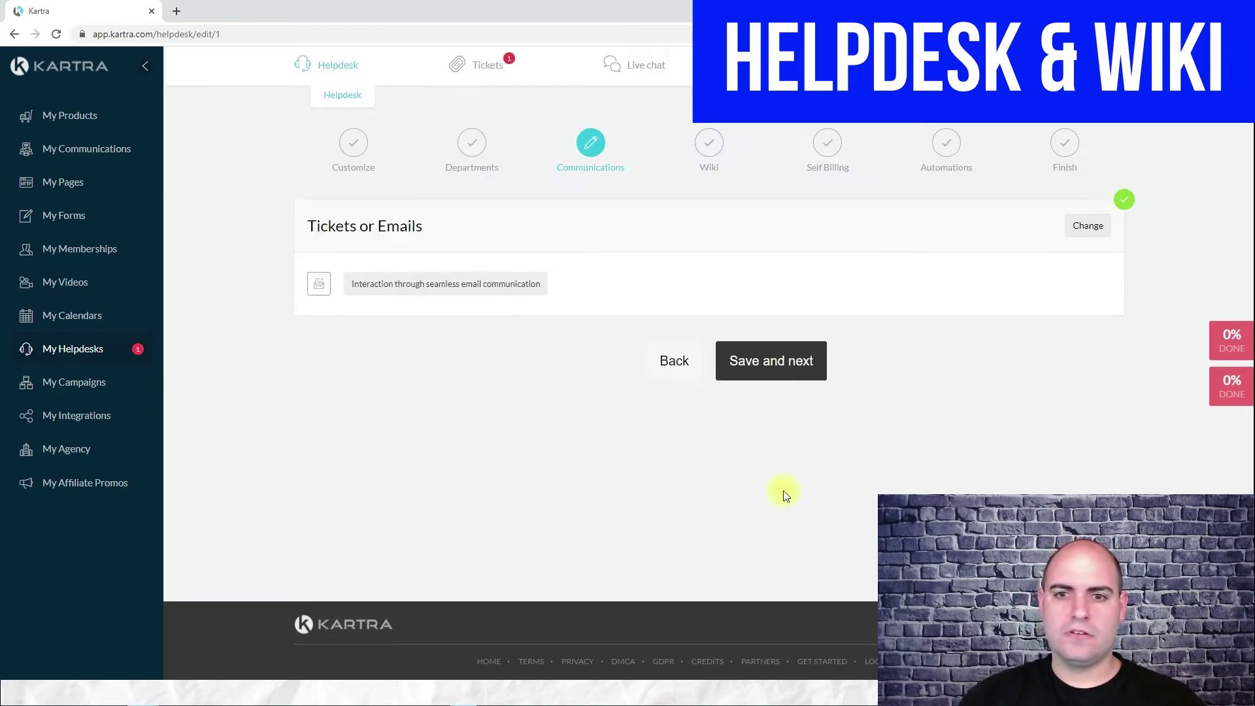
left_click(670, 365)
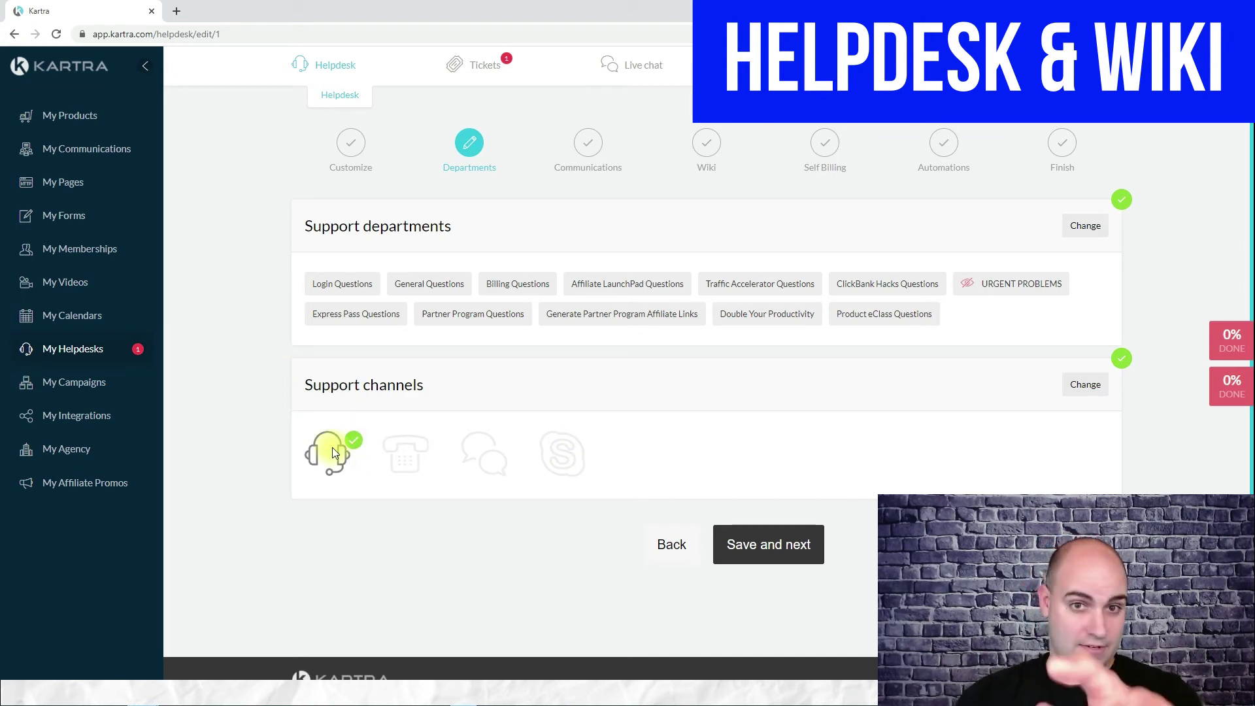
left_click(735, 544)
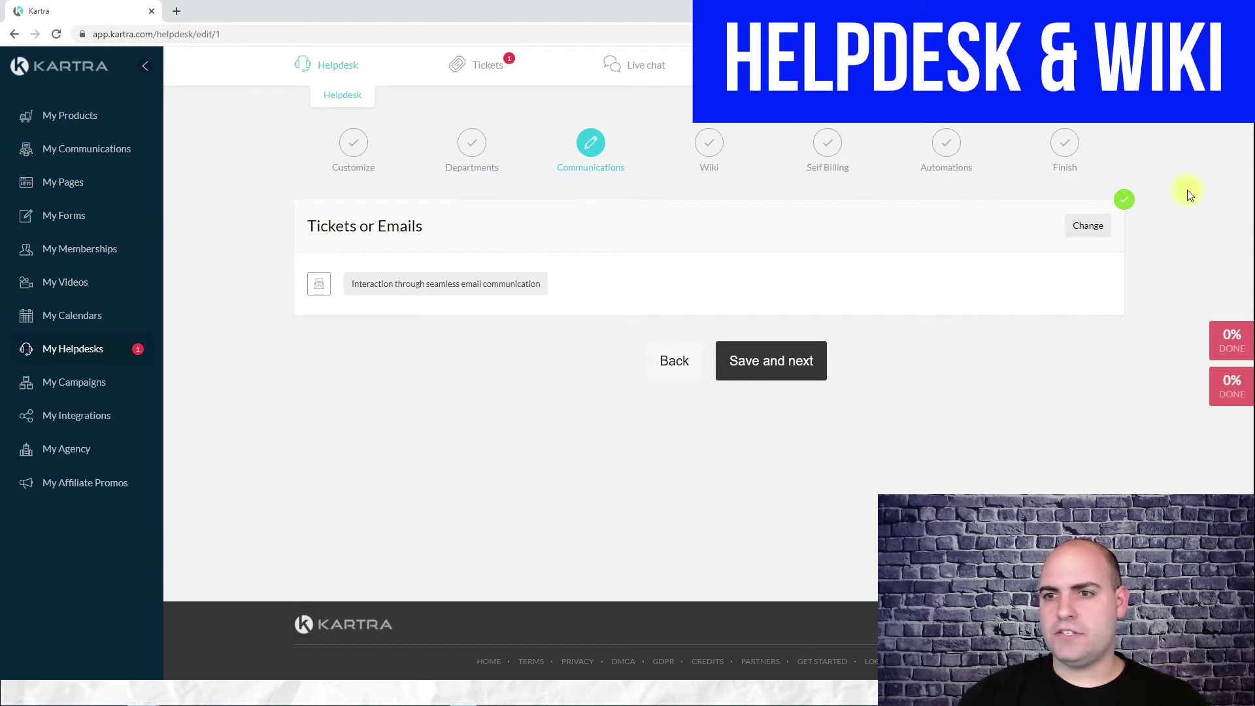
Step: Open the helpdesk's Tickets or Emails setting to examine its email communication options, and review the self-billing settings
left_click(1088, 225)
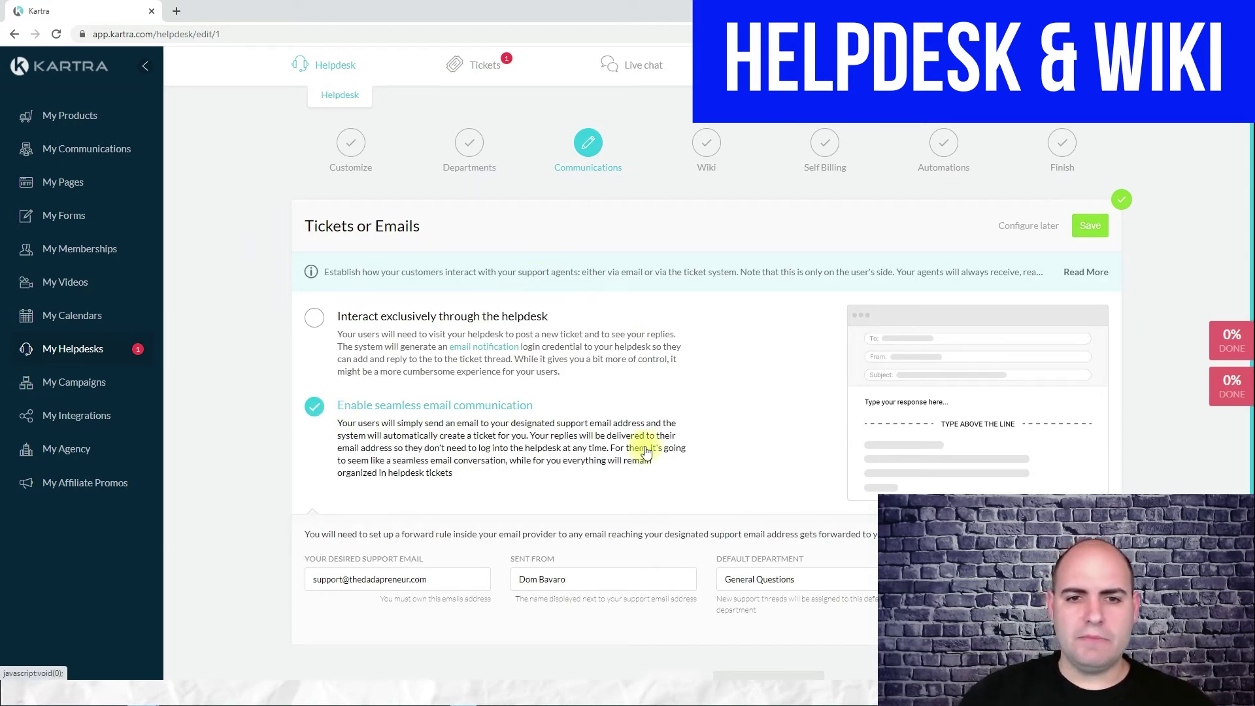
scroll(510, 484, "down", 2)
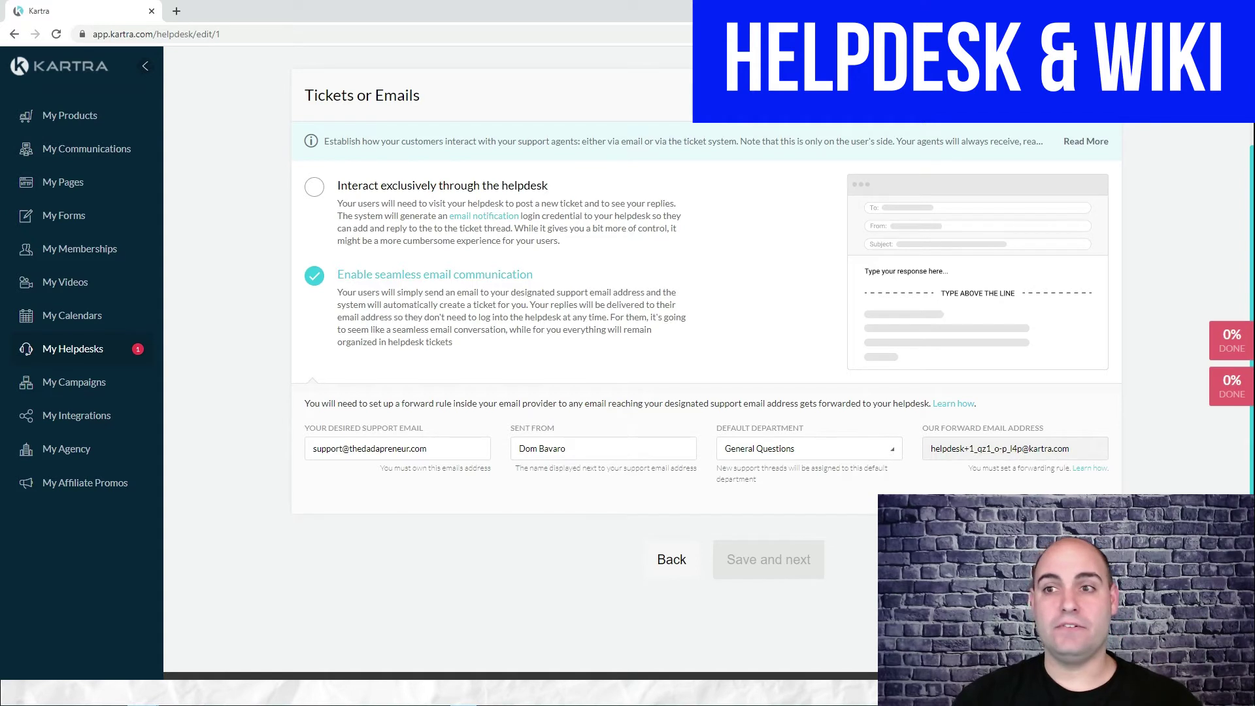
left_click(1125, 69)
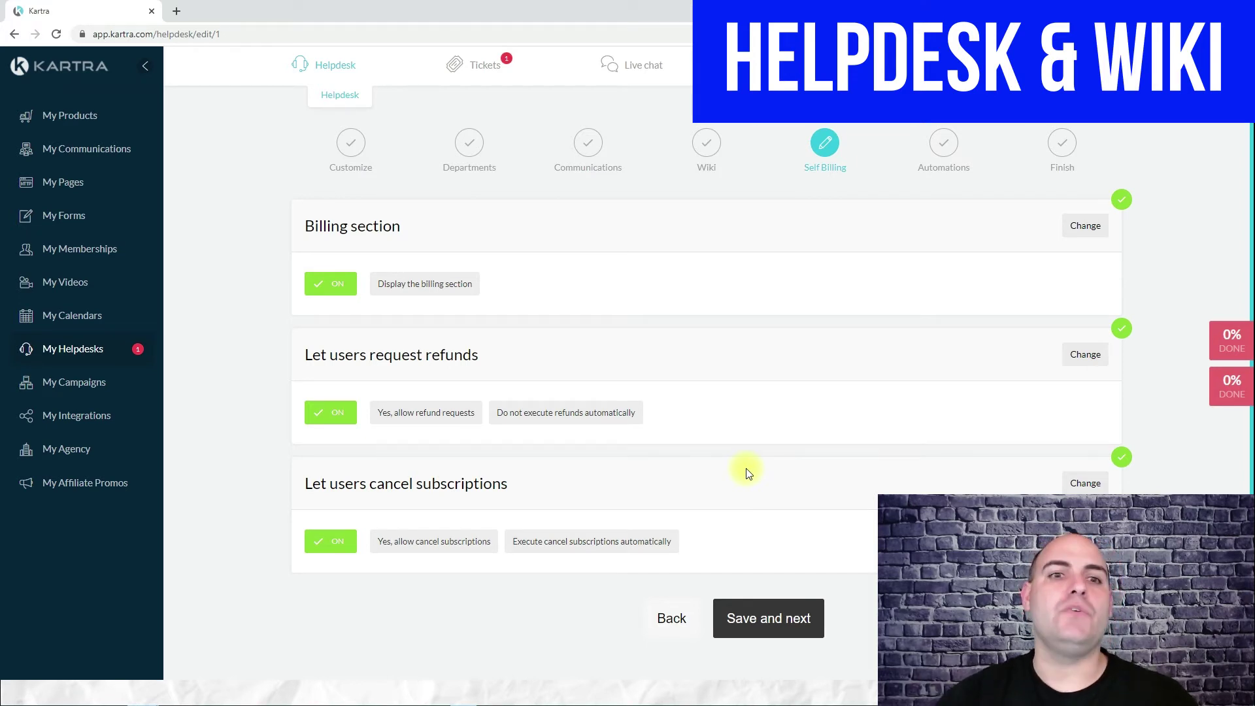
left_click(762, 615)
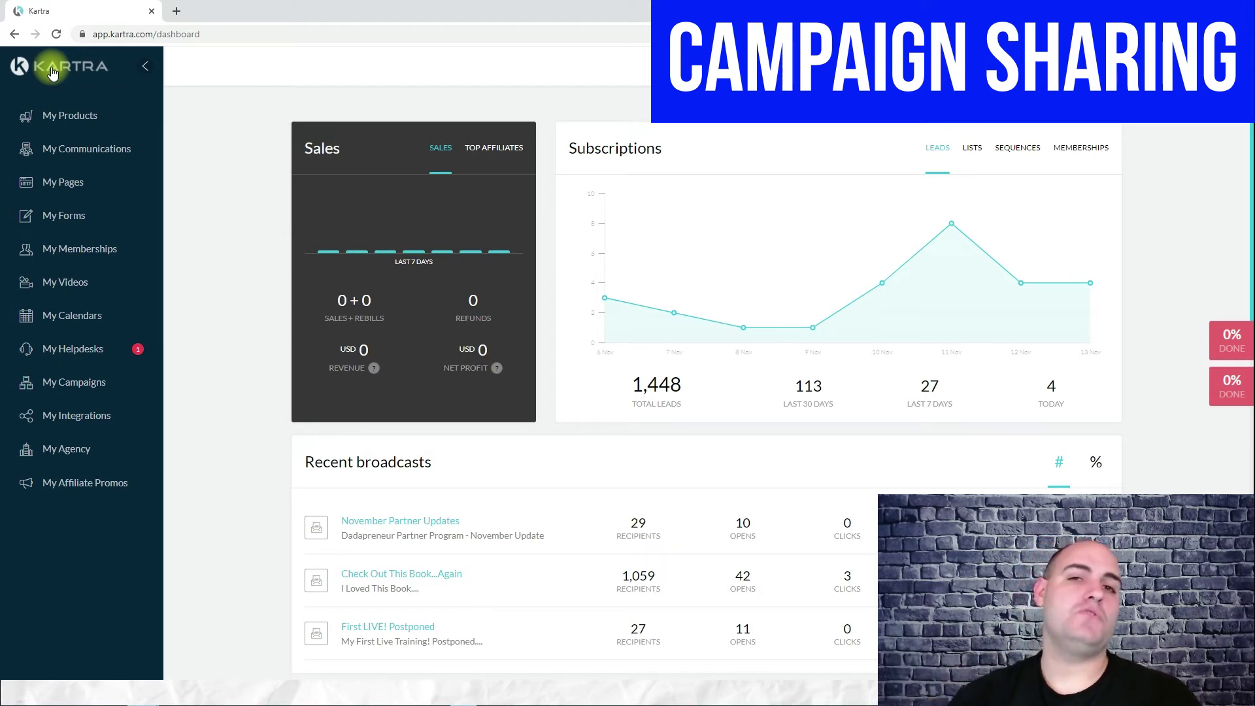
Step: Open the campaigns list and view the assets included in the "AT-Promo TWF Promo Sep 2020" campaign
left_click(84, 383)
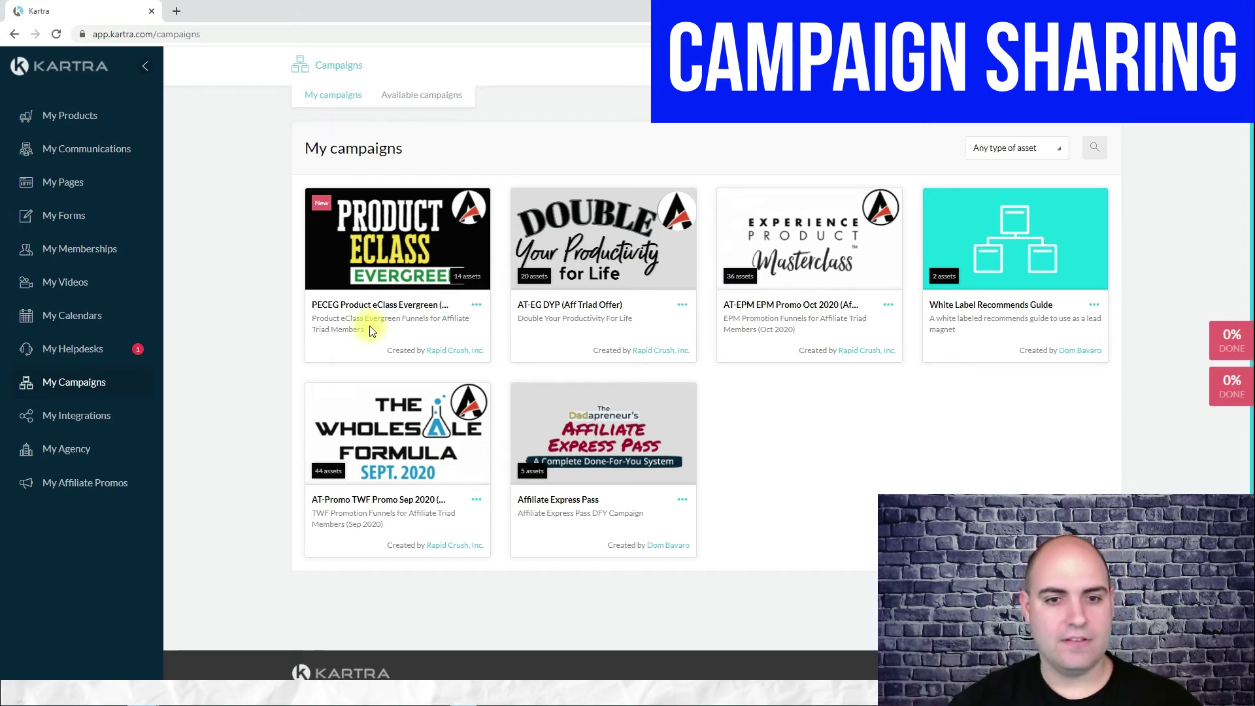
left_click(477, 500)
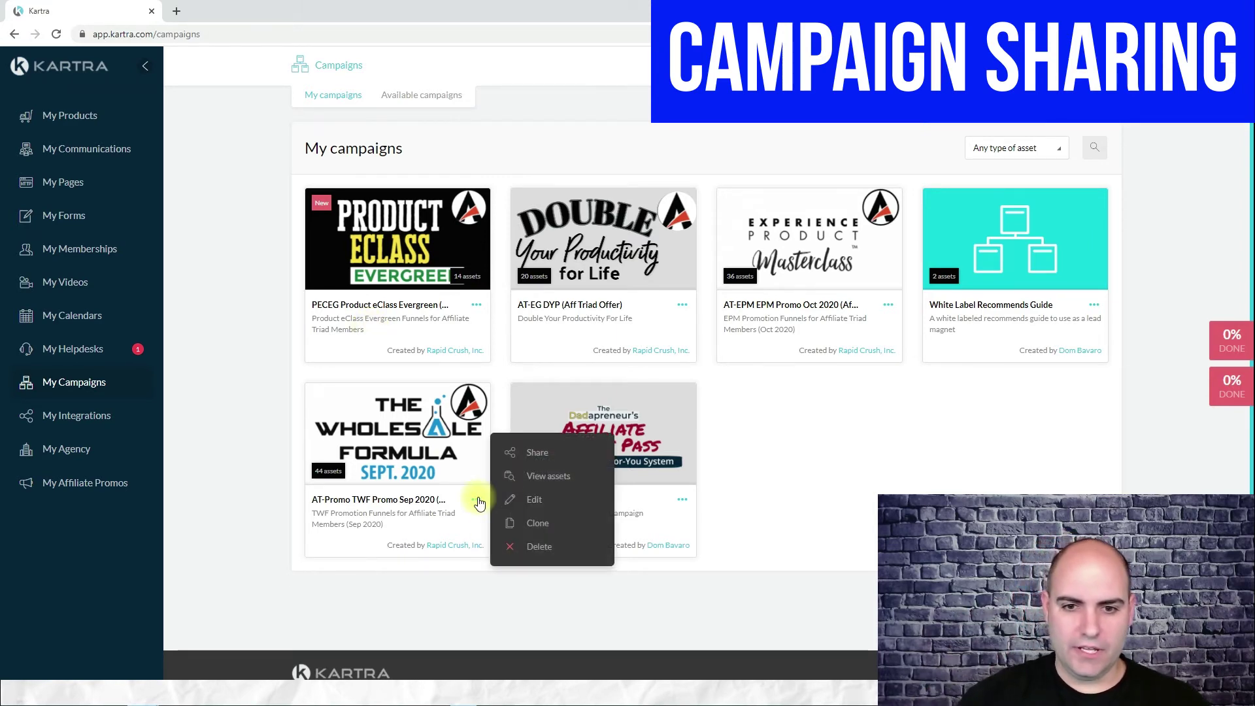
left_click(549, 473)
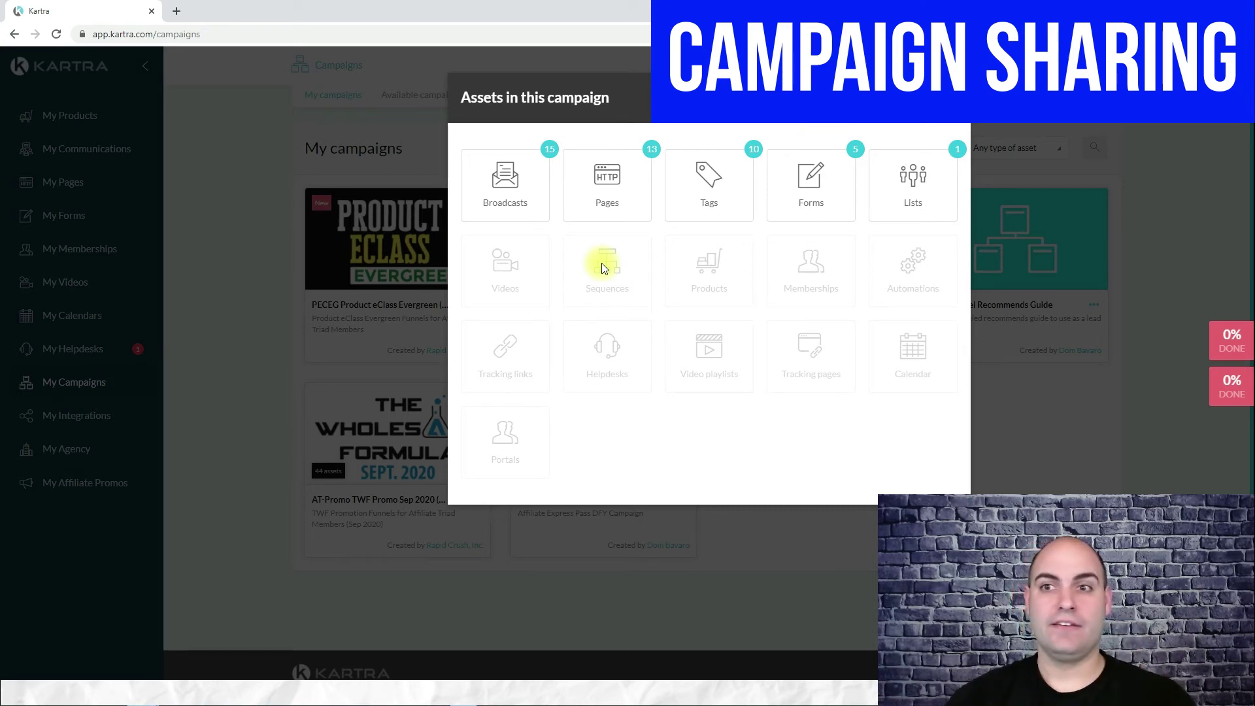
key("Escape")
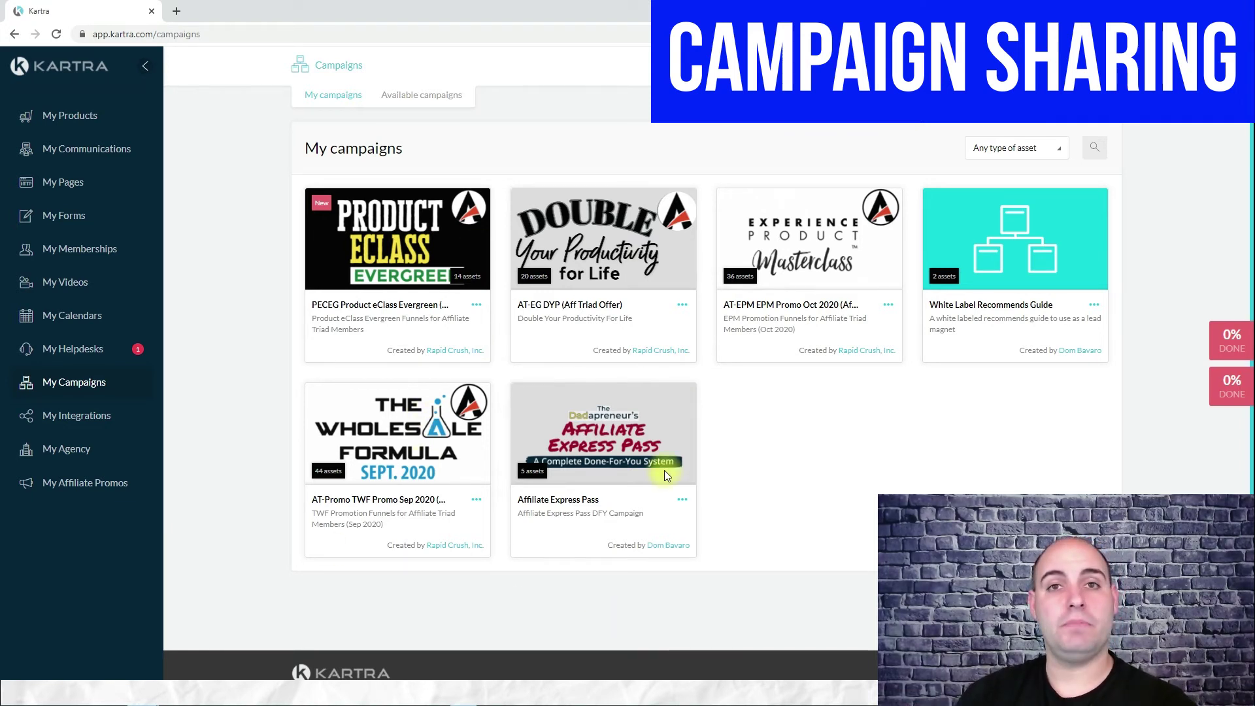
Step: View the assets included in the "Affiliate Express Pass" campaign and close the overview
left_click(682, 500)
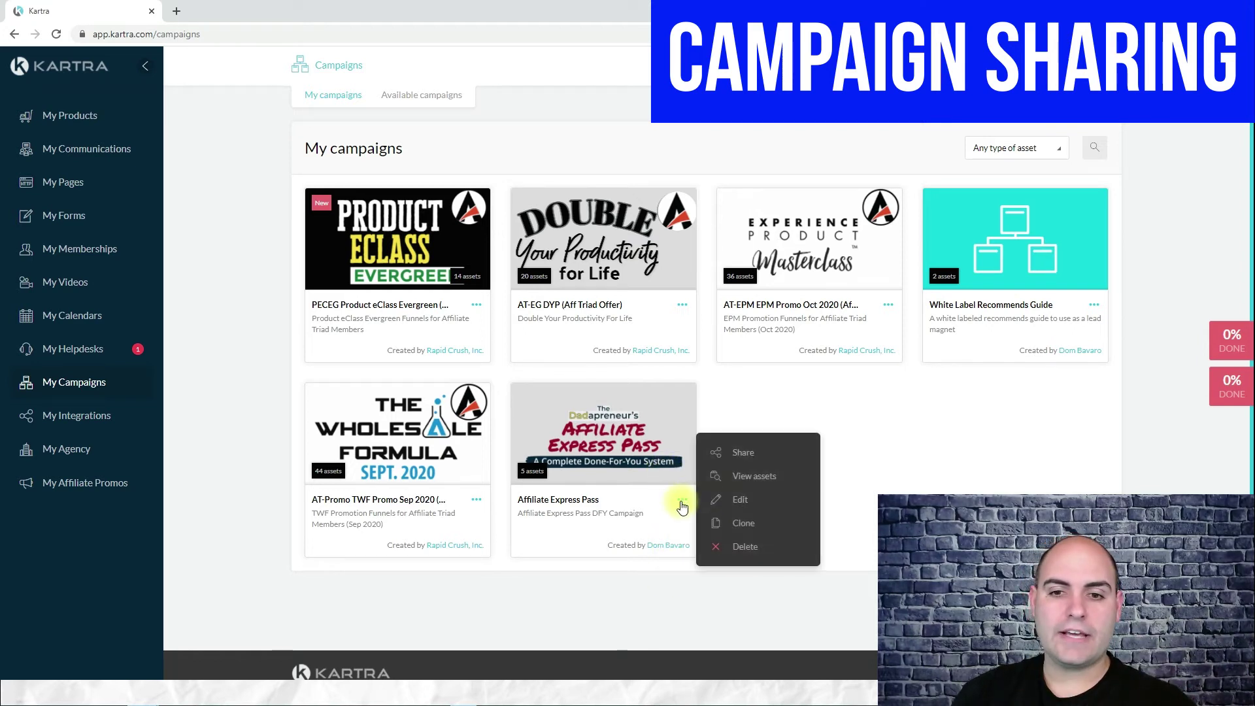
left_click(735, 480)
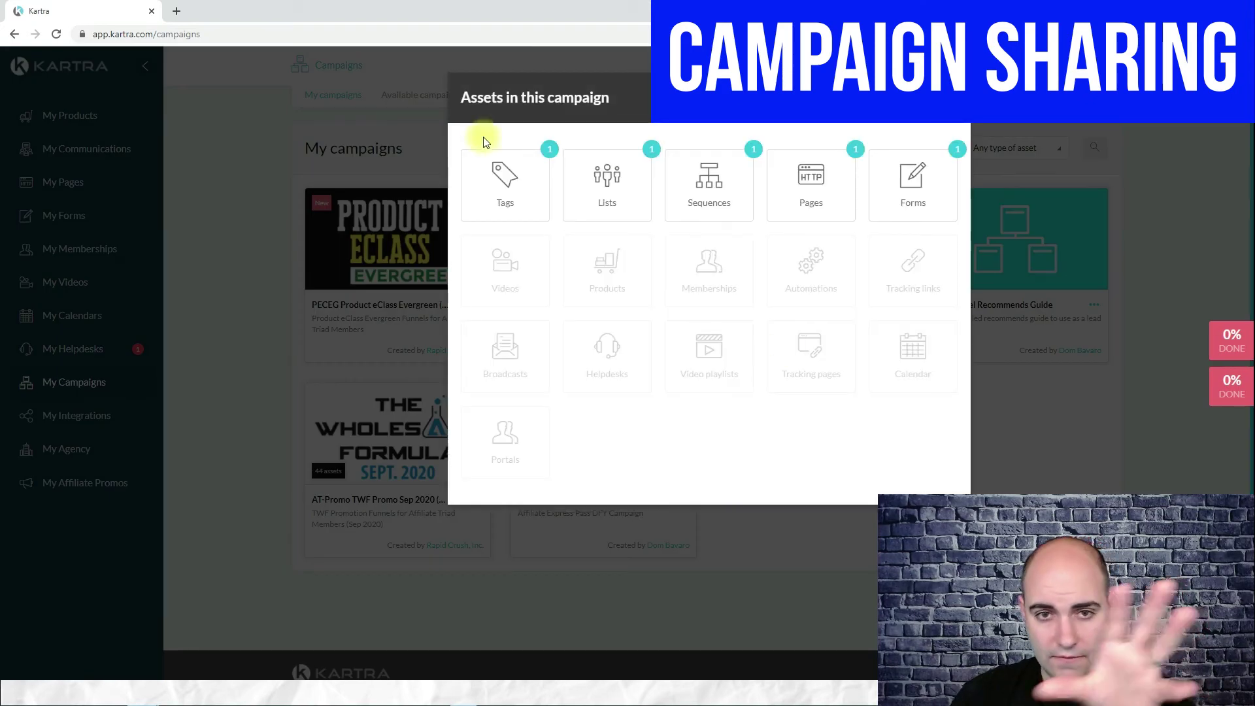
key("Escape")
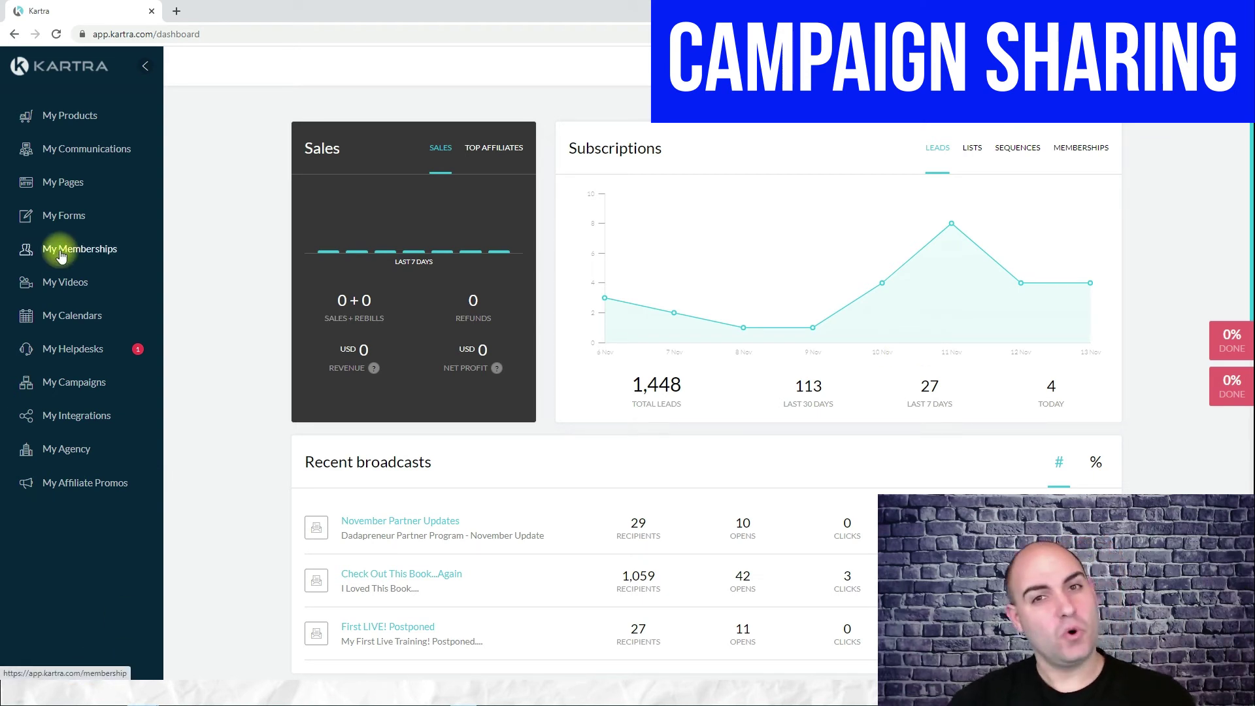
Step: Open the memberships and copy the member login link of the "Cash Cows Mini Lesson" membership
left_click(60, 255)
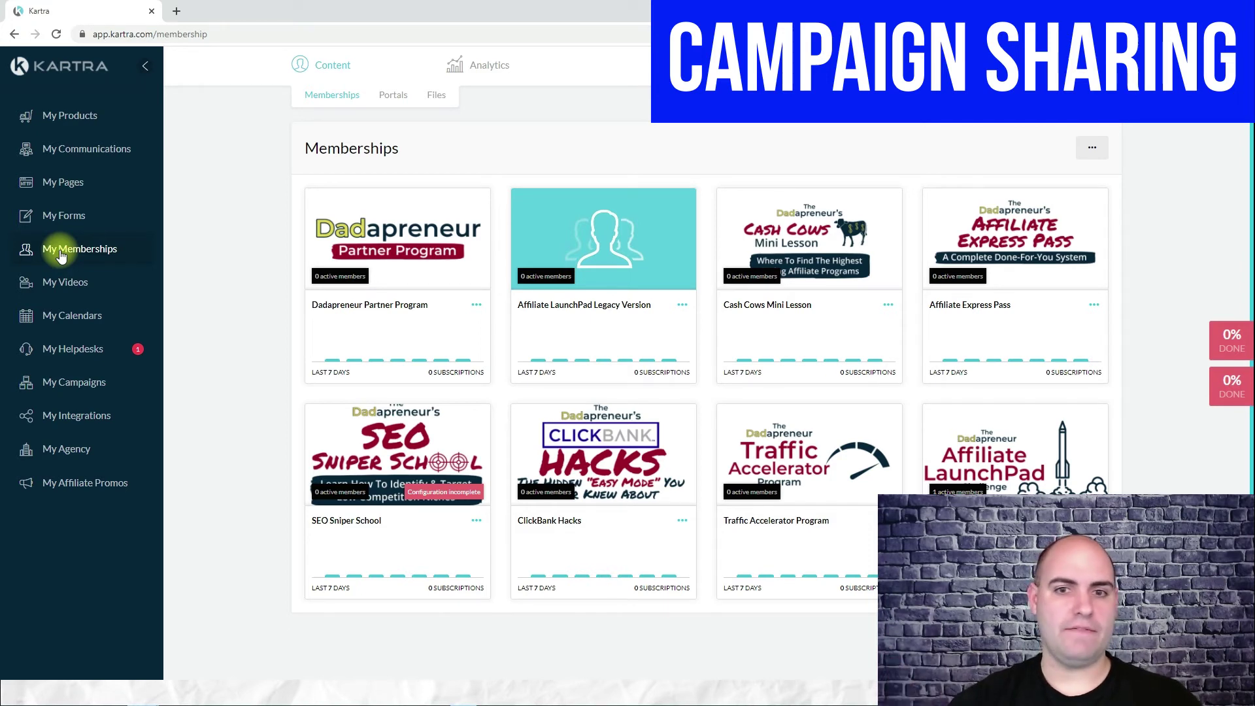
left_click(887, 306)
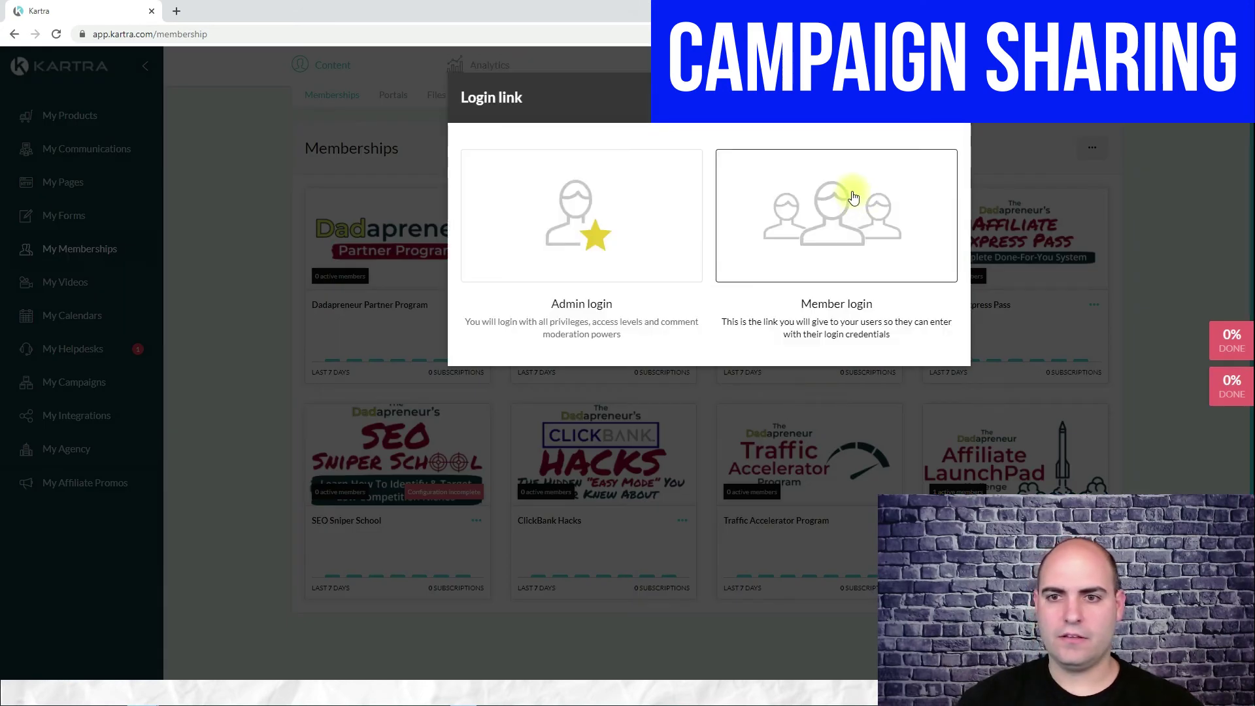
left_click(853, 196)
triple_click(698, 409)
key("ctrl+c")
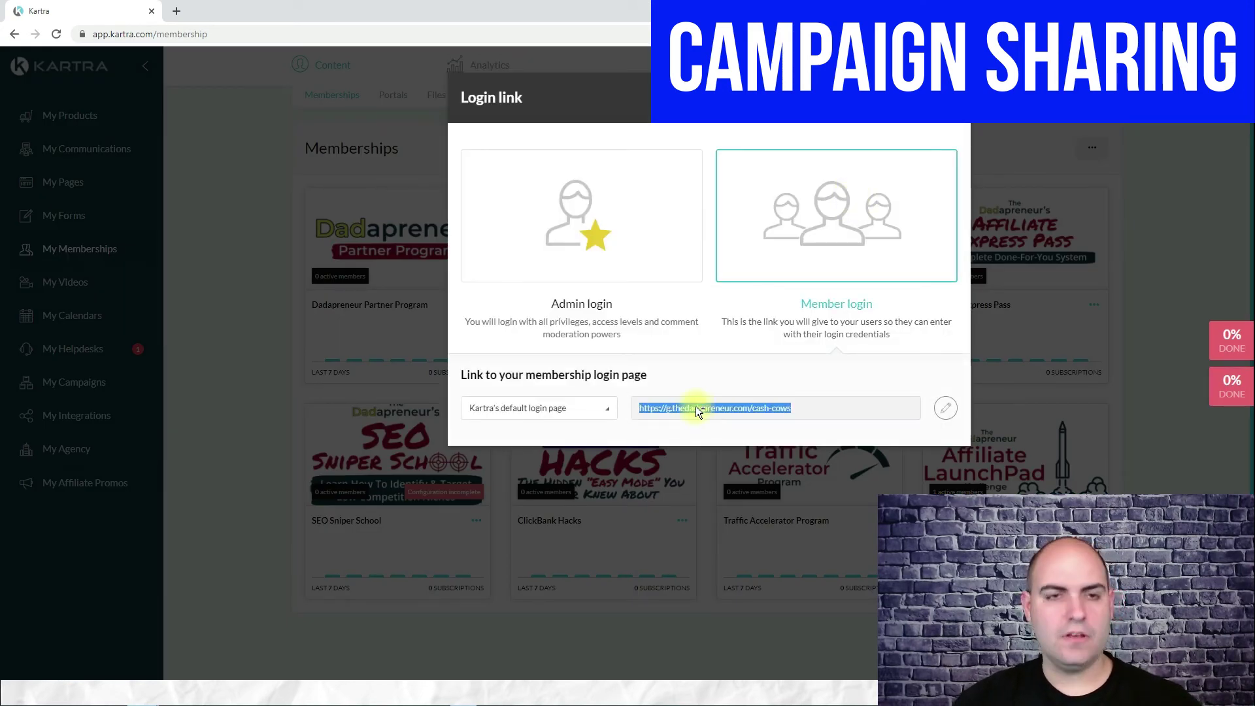
Step: Open the copied membership link in a new browser tab and play the welcome video on its home page
left_click(177, 11)
key("ctrl+v")
key("Return")
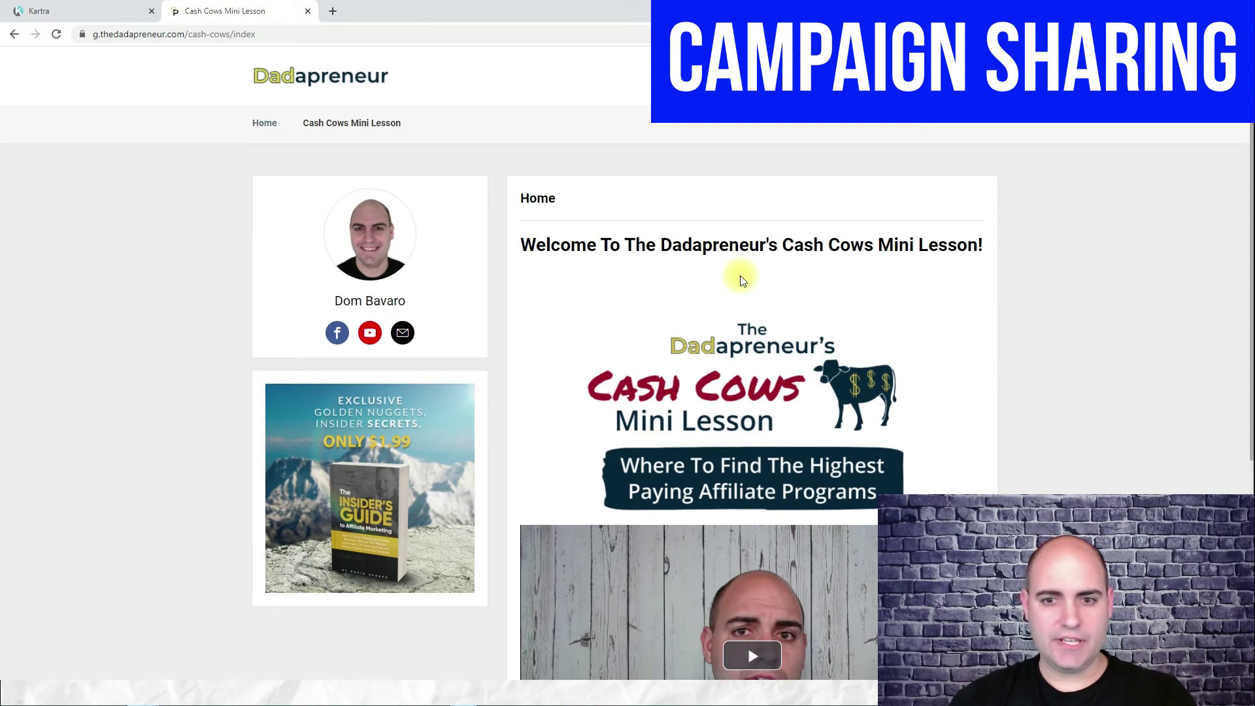
scroll(742, 278, "down", 5)
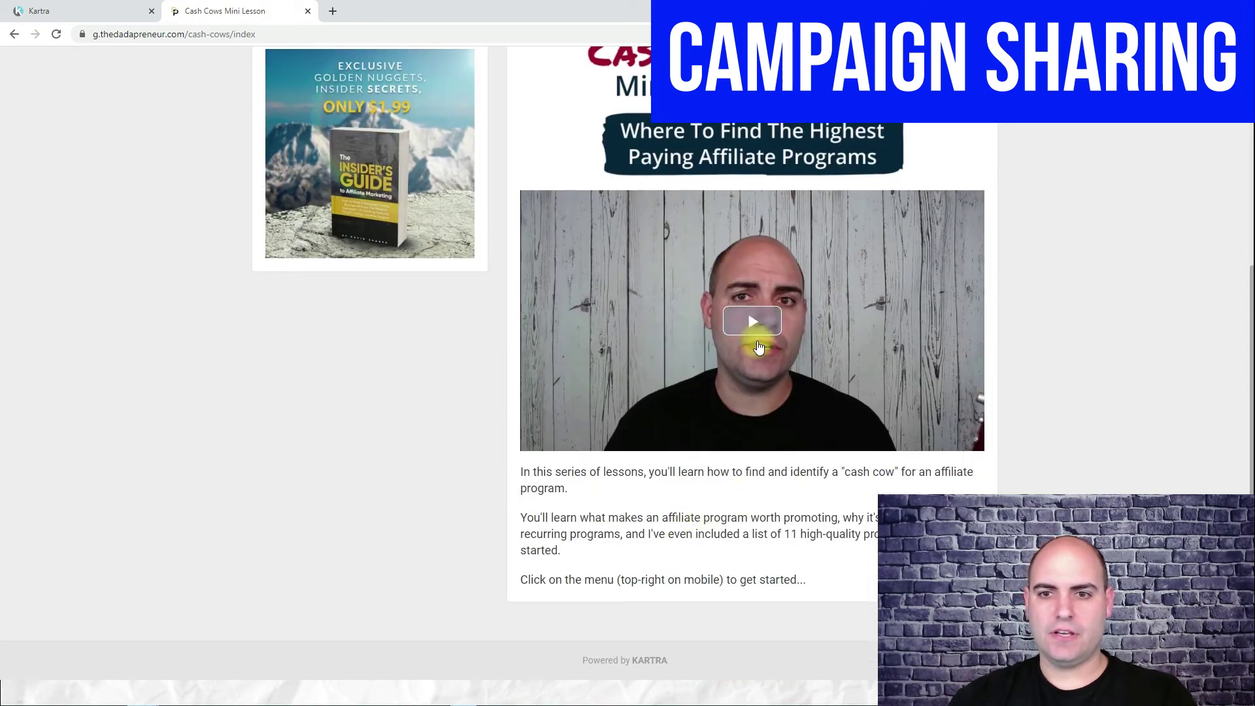
left_click(757, 342)
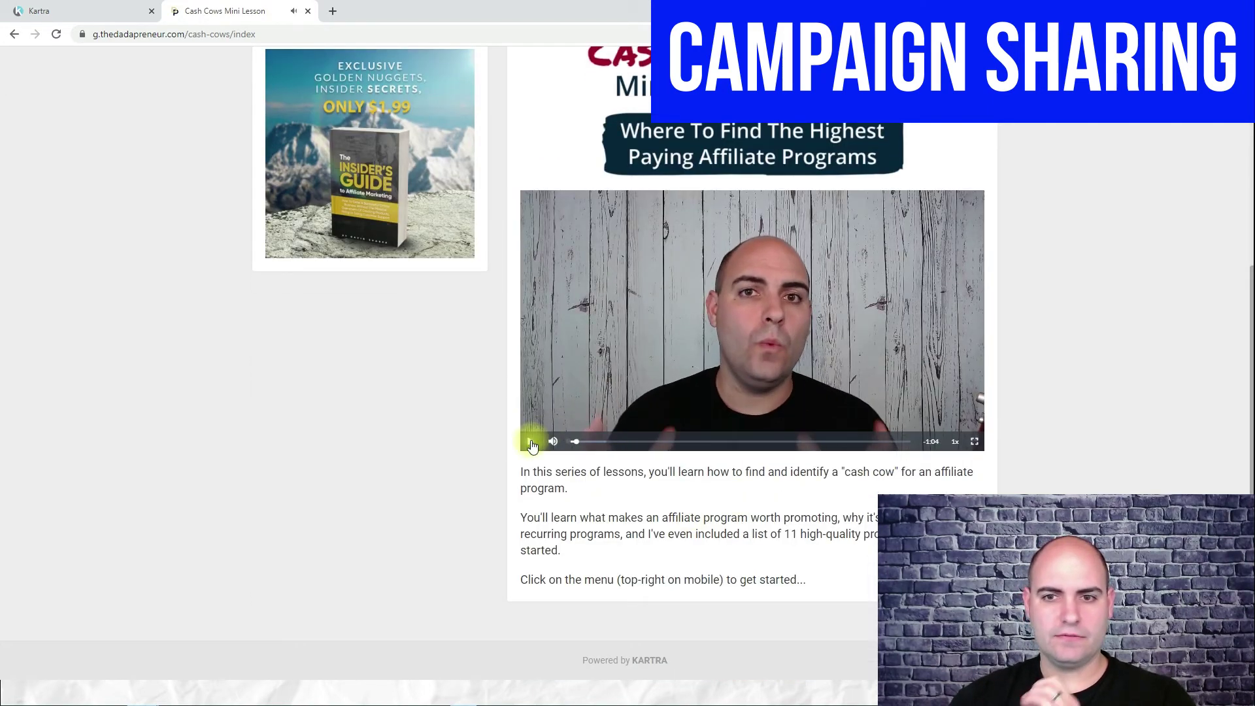
Step: Open the lesson "What Makes A Program A "Cash Cow"?" and look through its content down to the enrollment button
scroll(751, 336, "up", 5)
left_click(354, 125)
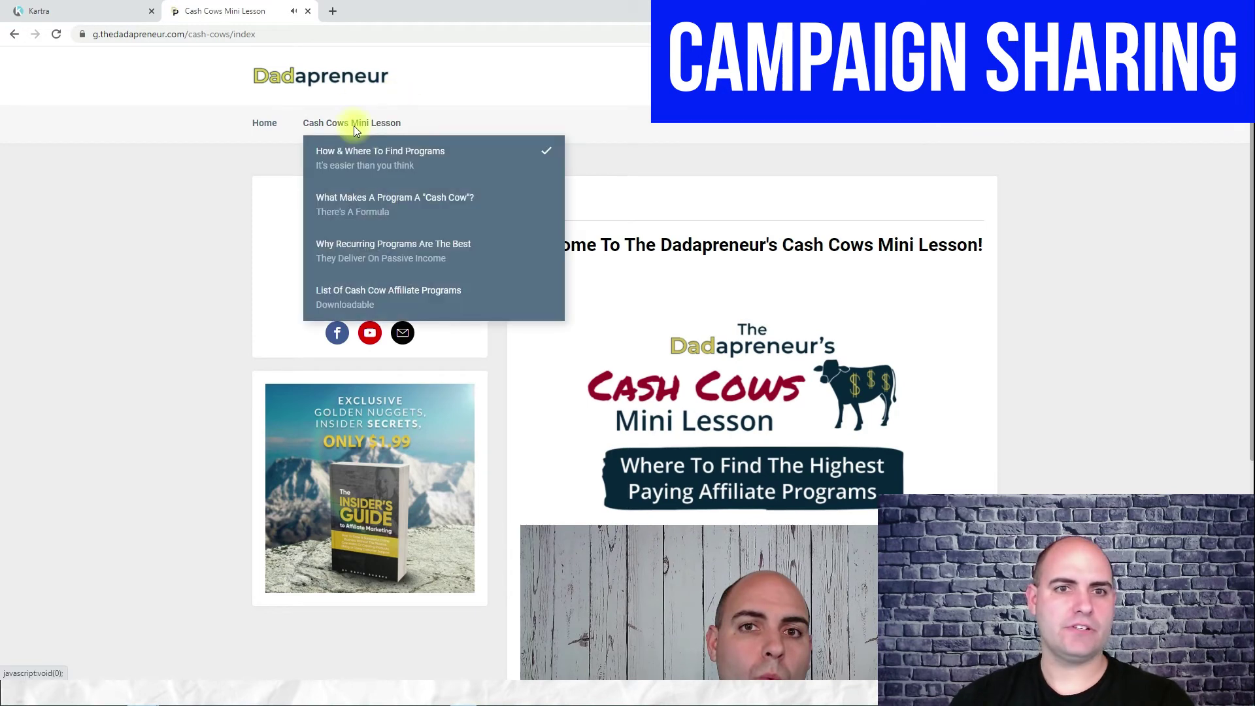
left_click(391, 207)
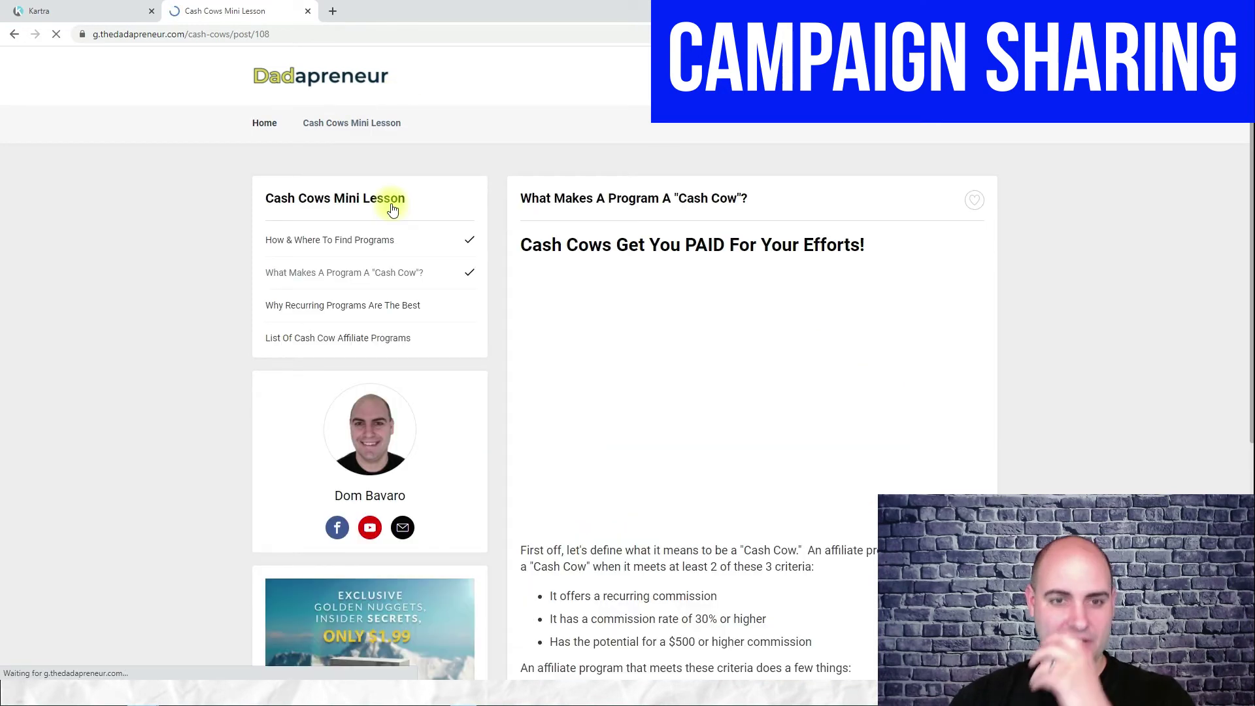
scroll(730, 327, "down", 5)
scroll(730, 327, "down", 1)
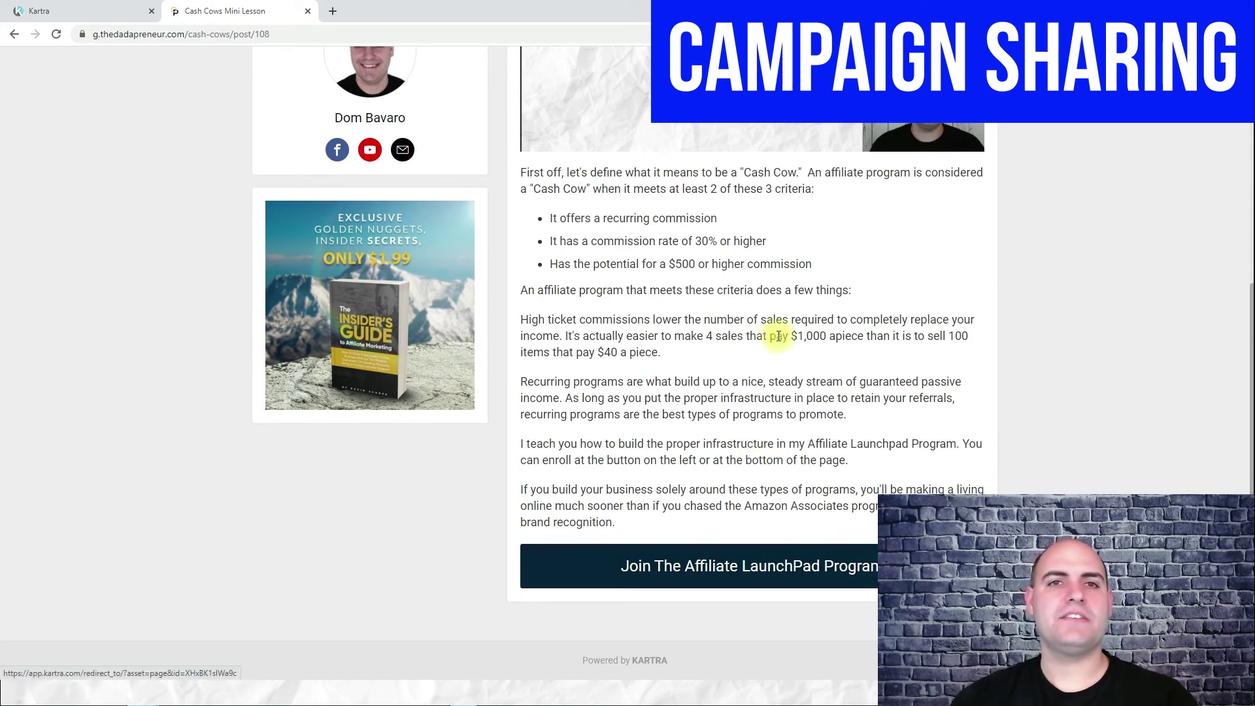
Step: Look at the membership's help desk page and close it to return to the lesson
scroll(775, 329, "up", 6)
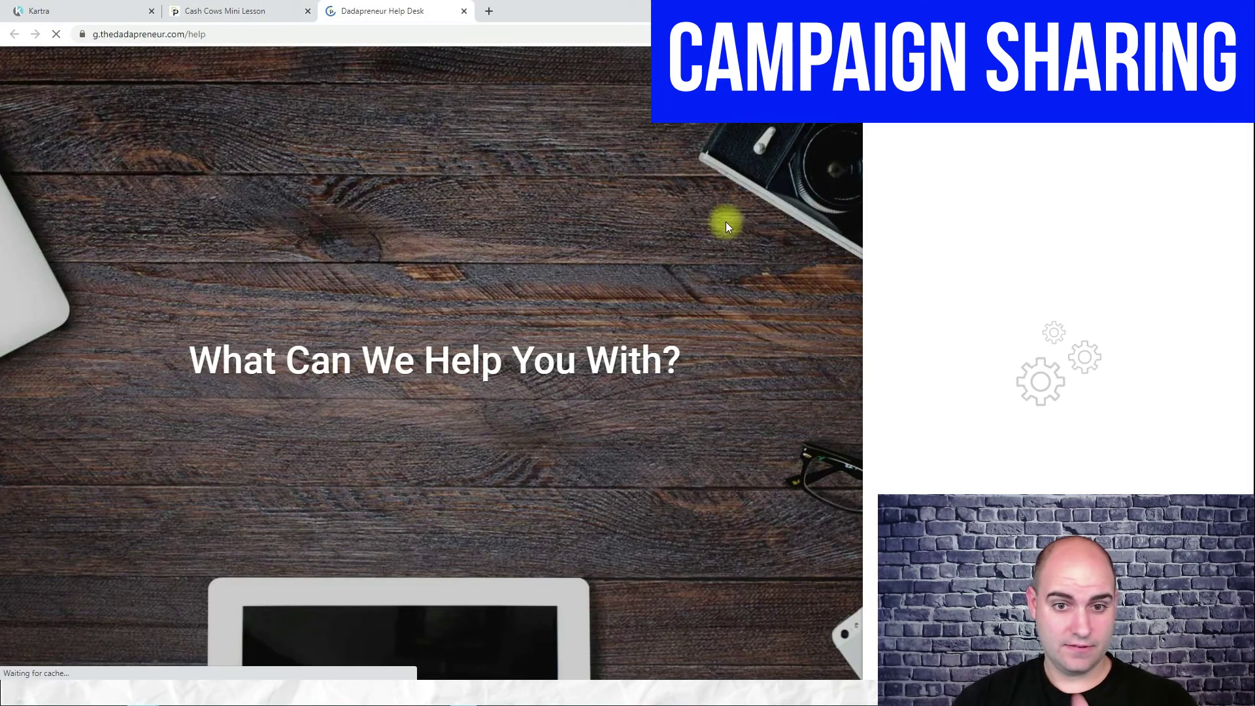
left_click(464, 11)
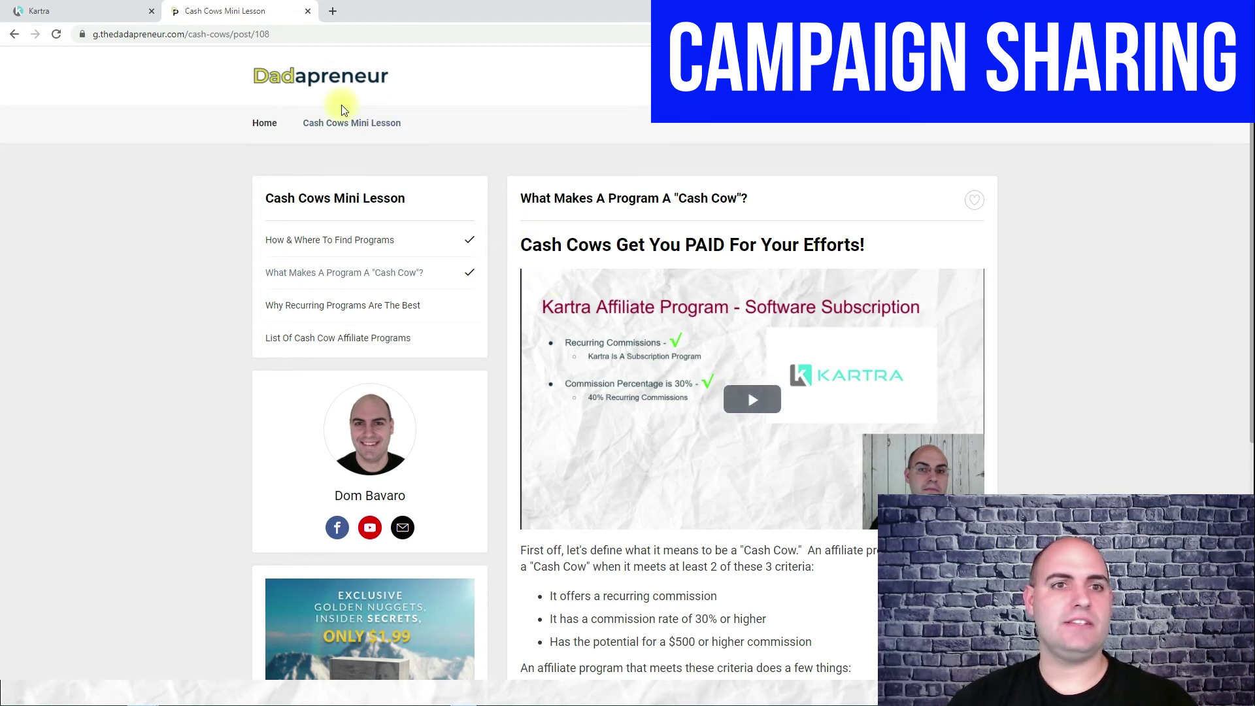
Step: Close the membership lesson and its login link dialog, and copy the member login link of the "Affiliate Launchpad Portal"
left_click(310, 11)
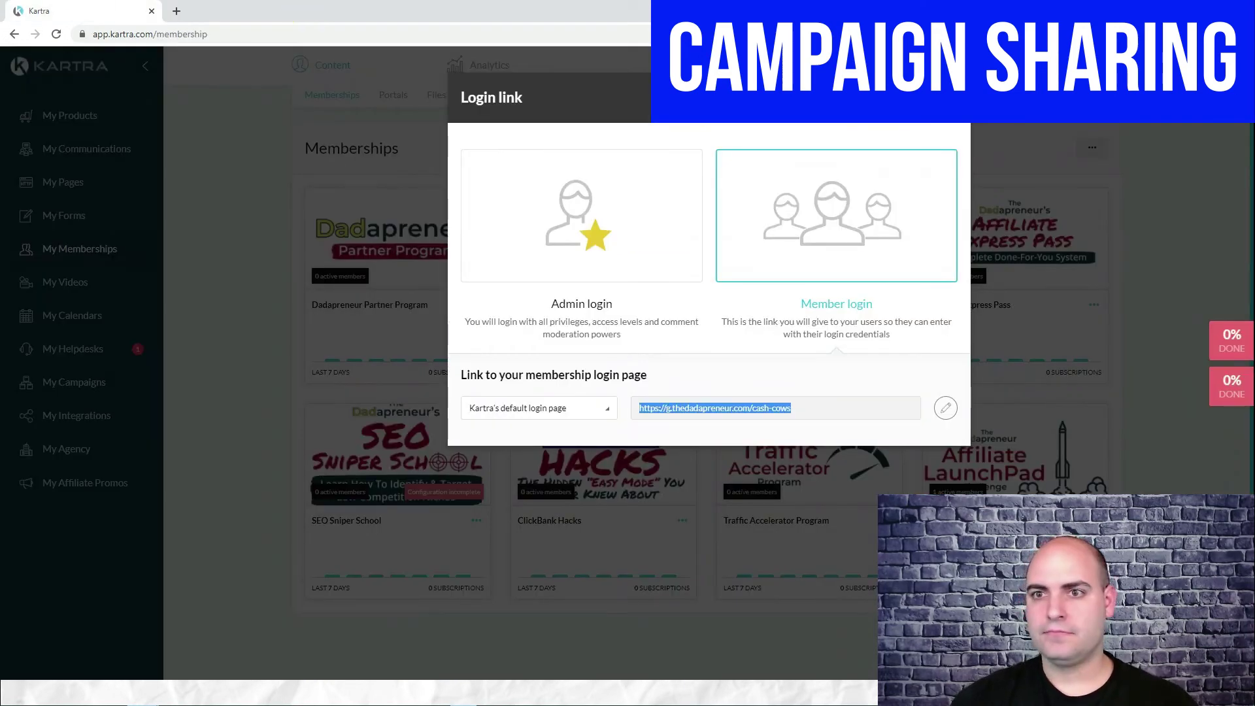
key("Escape")
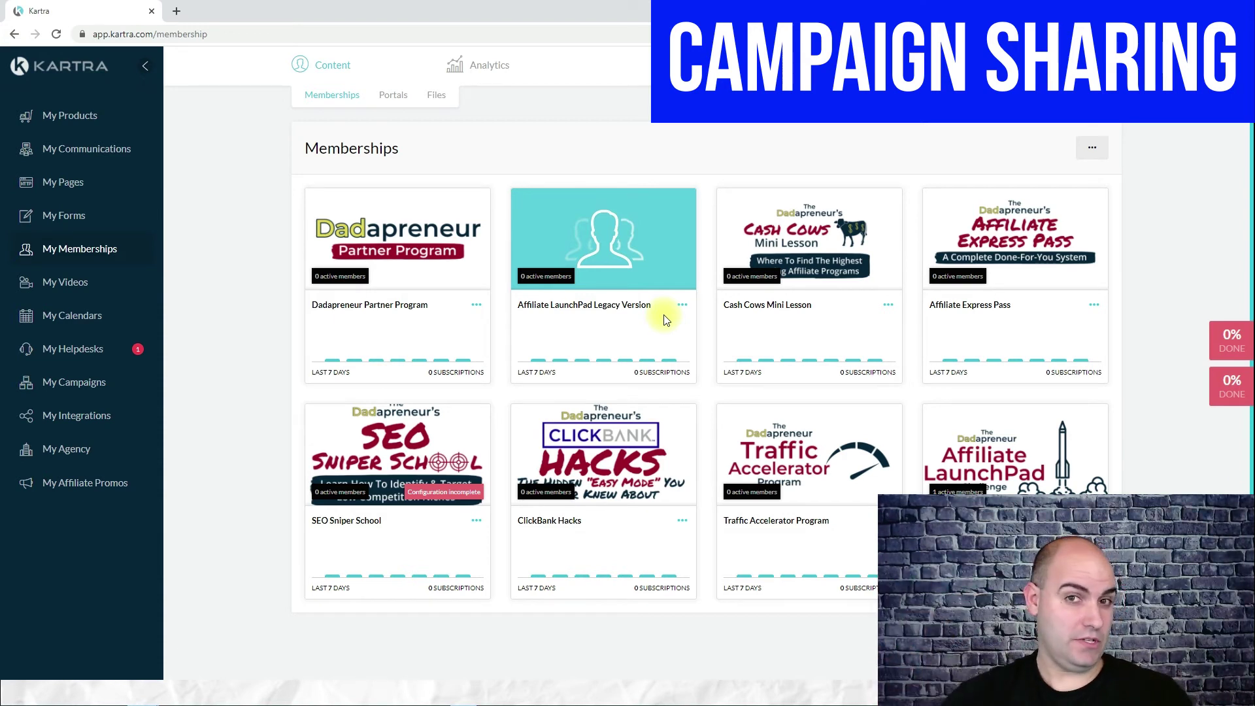
left_click(396, 97)
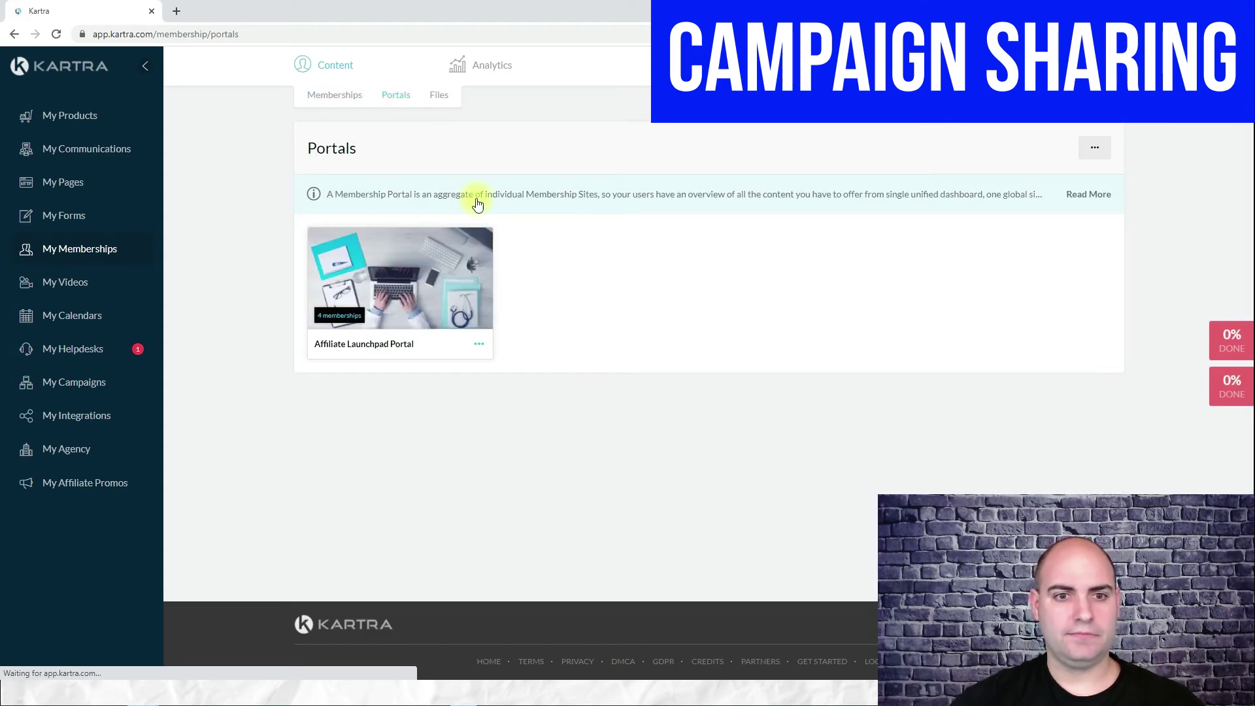
left_click(480, 344)
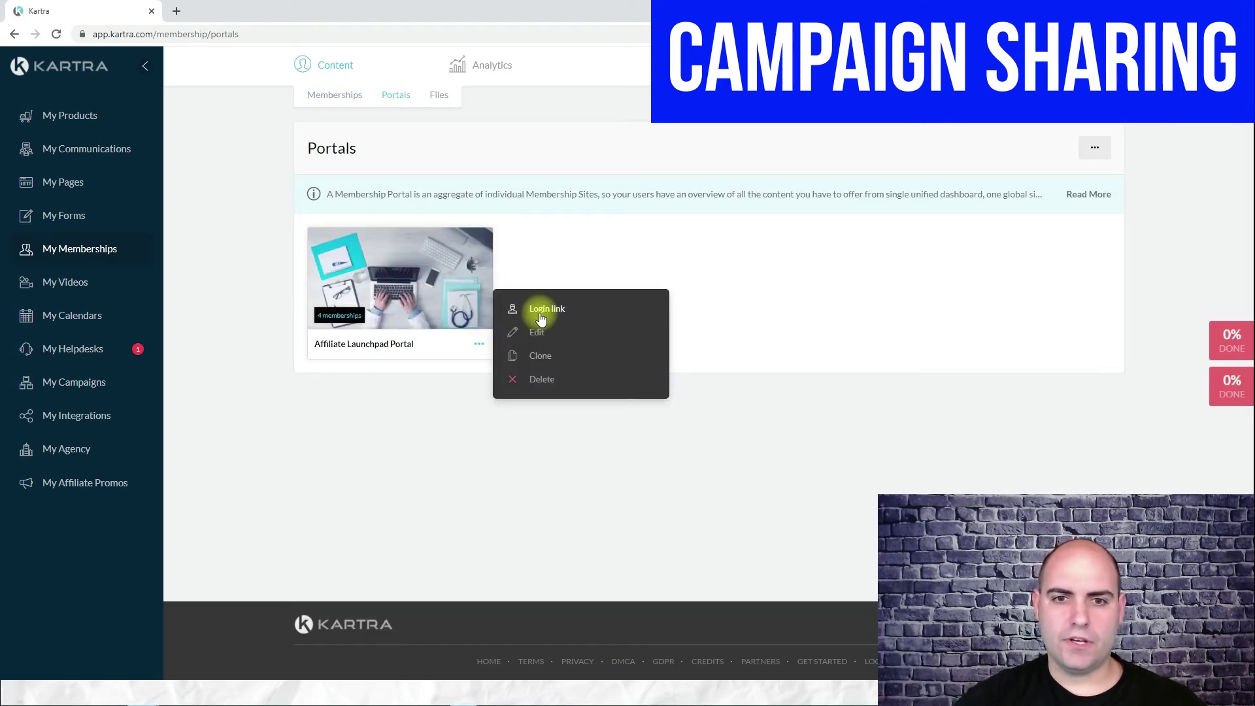
left_click(540, 312)
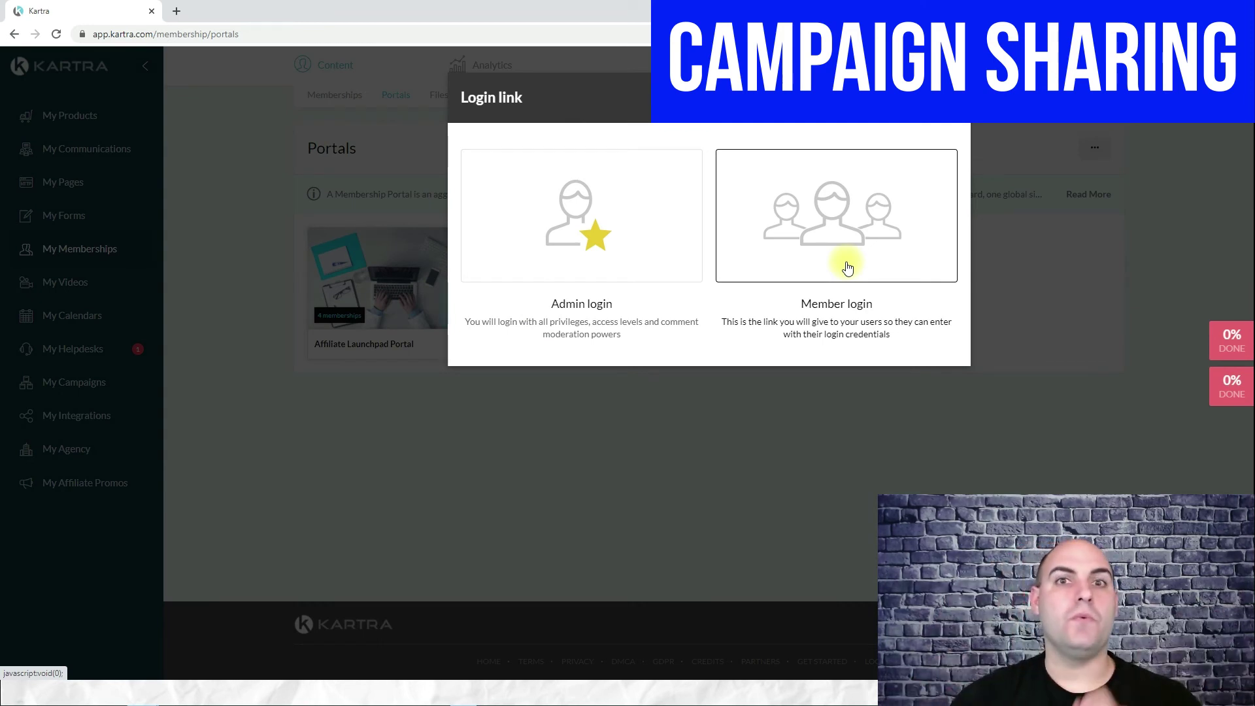
left_click(853, 242)
left_click(640, 407)
key("ctrl+c")
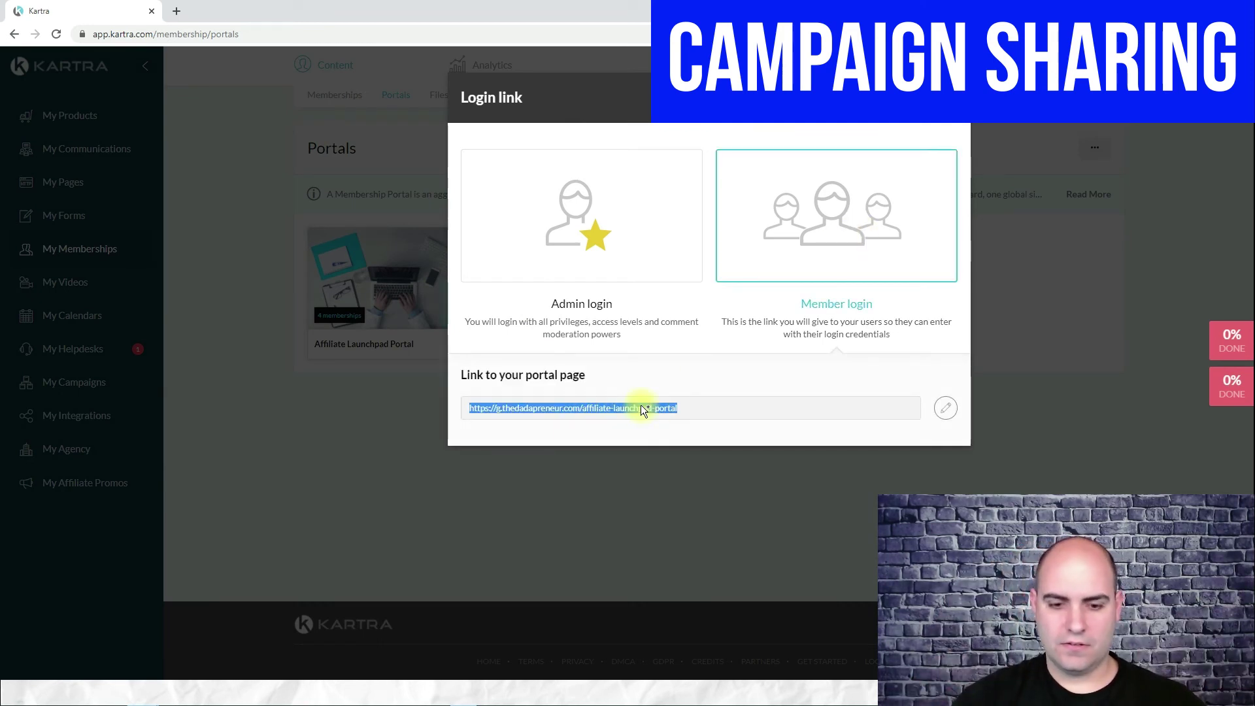
Step: Open the copied portal link in a new browser tab
left_click(177, 11)
key("ctrl+v")
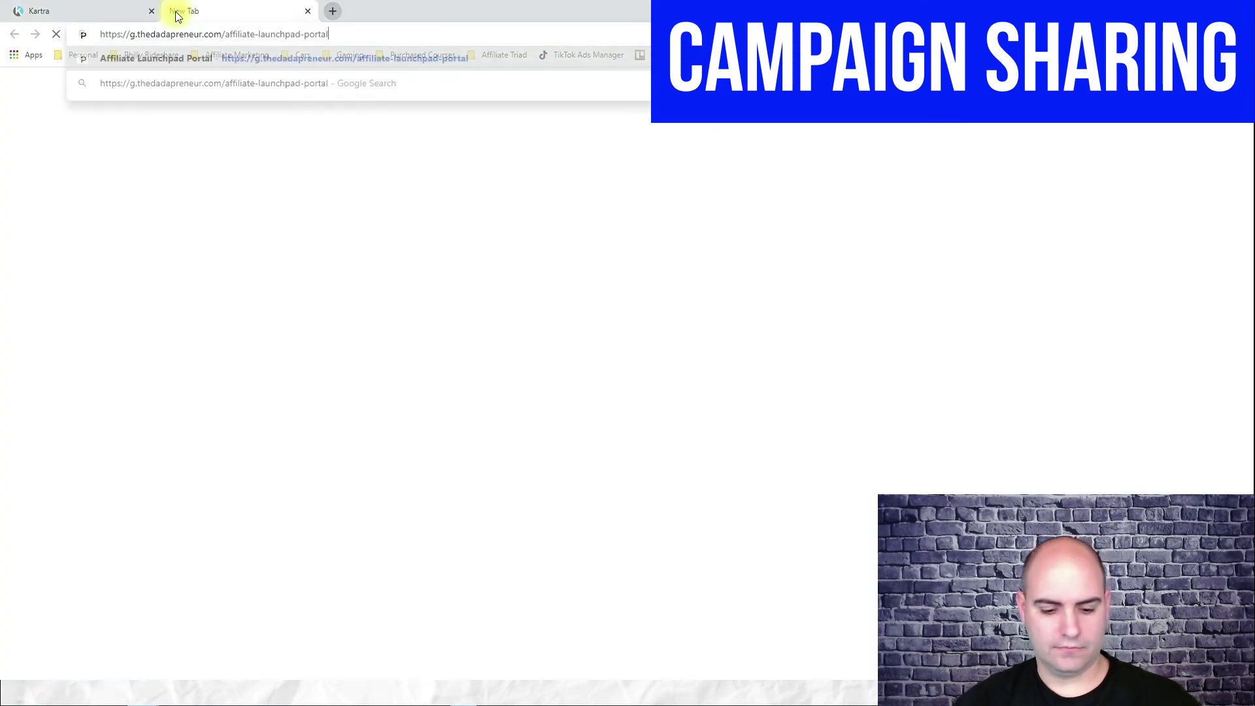
key("Return")
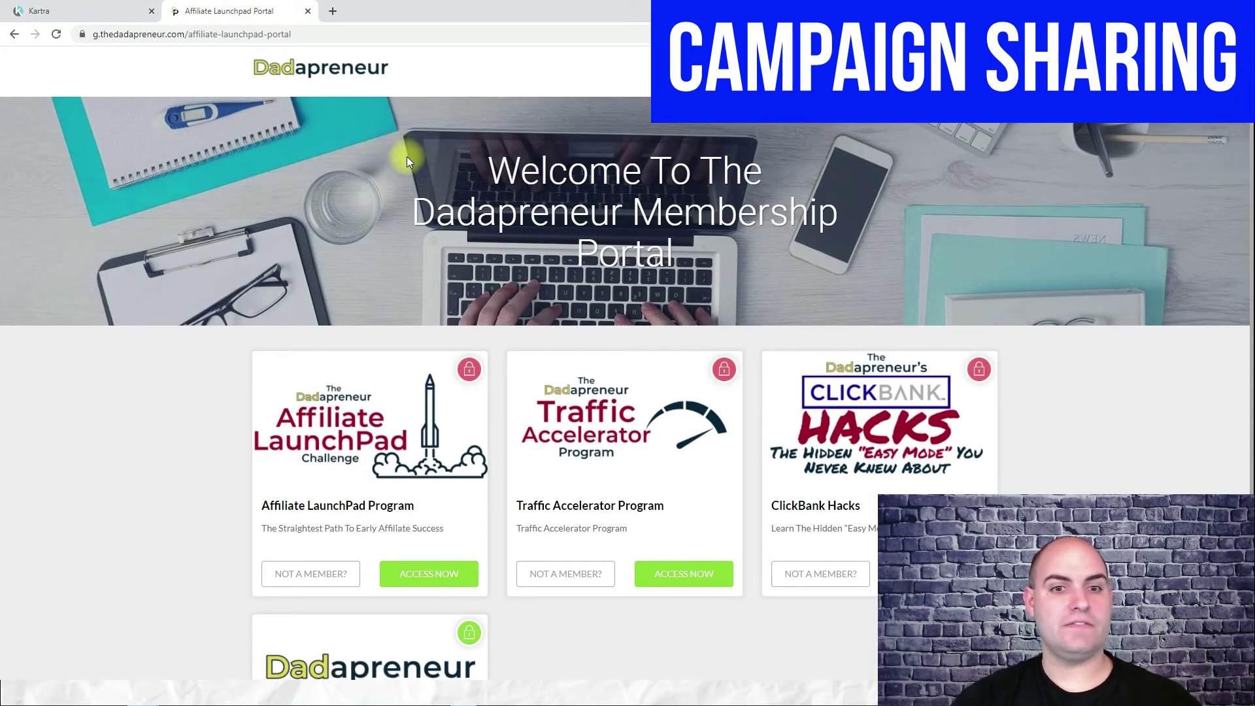
Step: Look through the programs offered on the membership portal page, and return to Kartra's portals list with the login link dialog closed
scroll(353, 177, "down", 2)
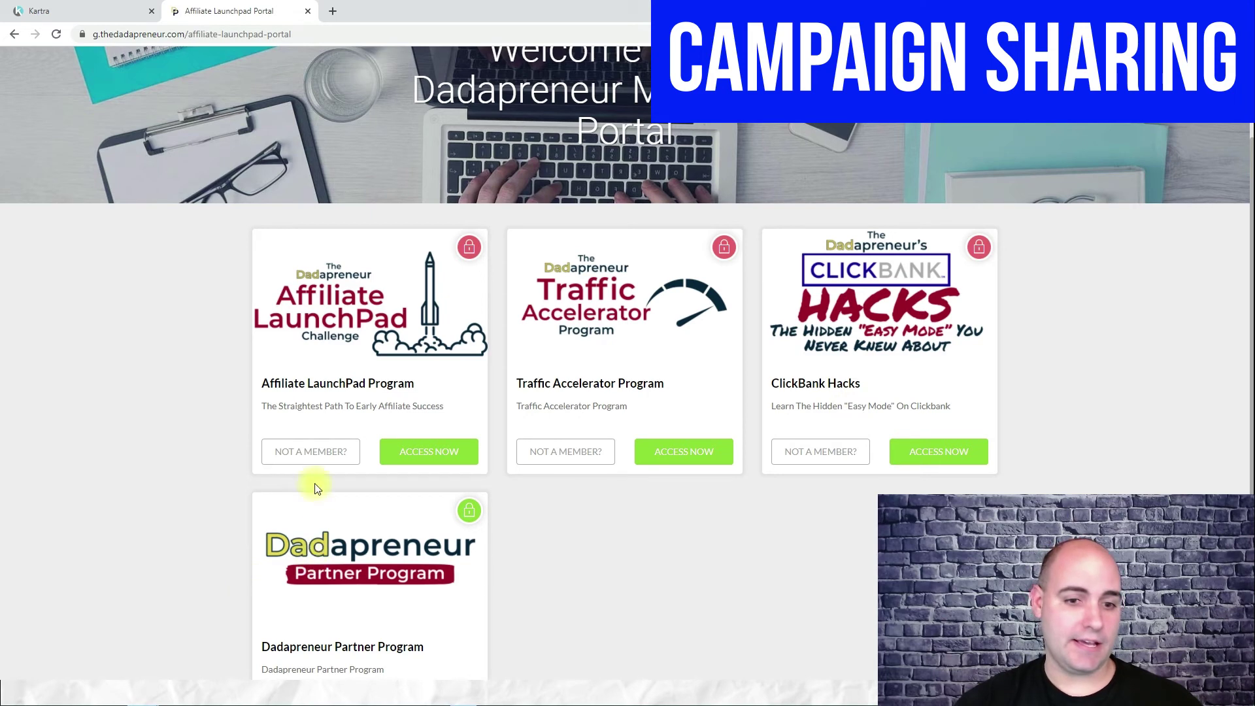
scroll(317, 504, "down", 2)
scroll(711, 600, "up", 1)
scroll(706, 592, "up", 3)
scroll(701, 589, "down", 4)
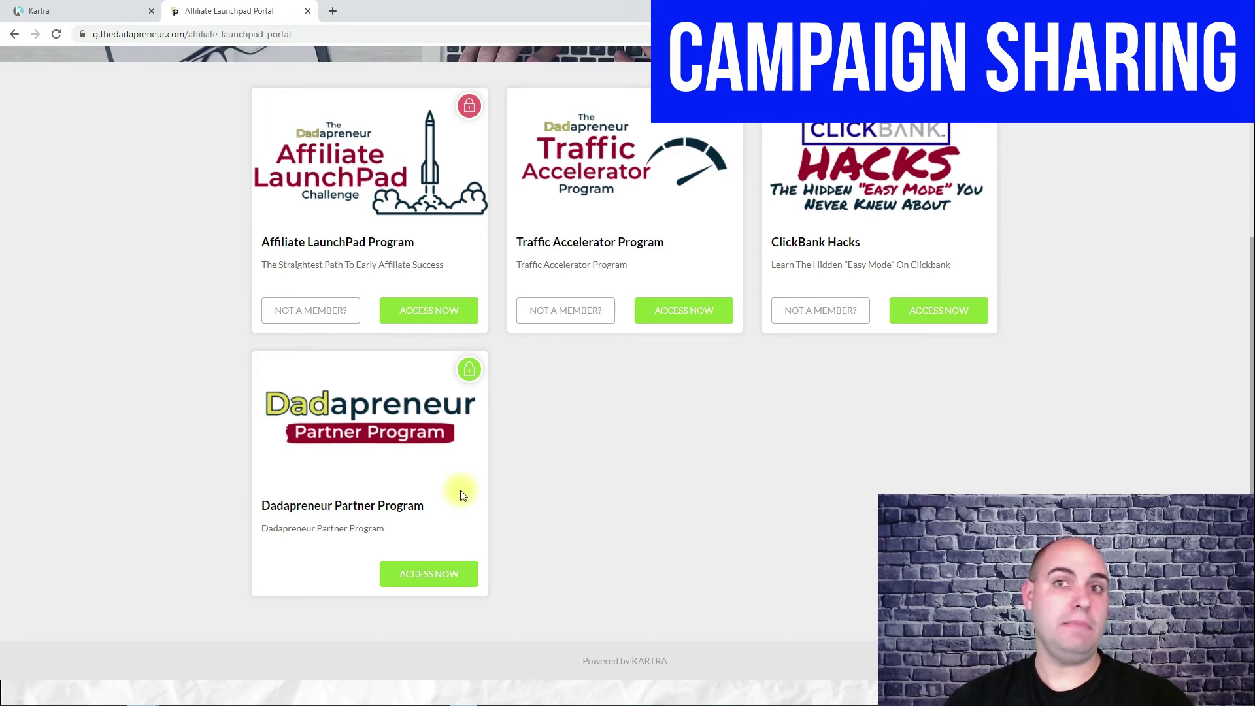
scroll(461, 490, "up", 4)
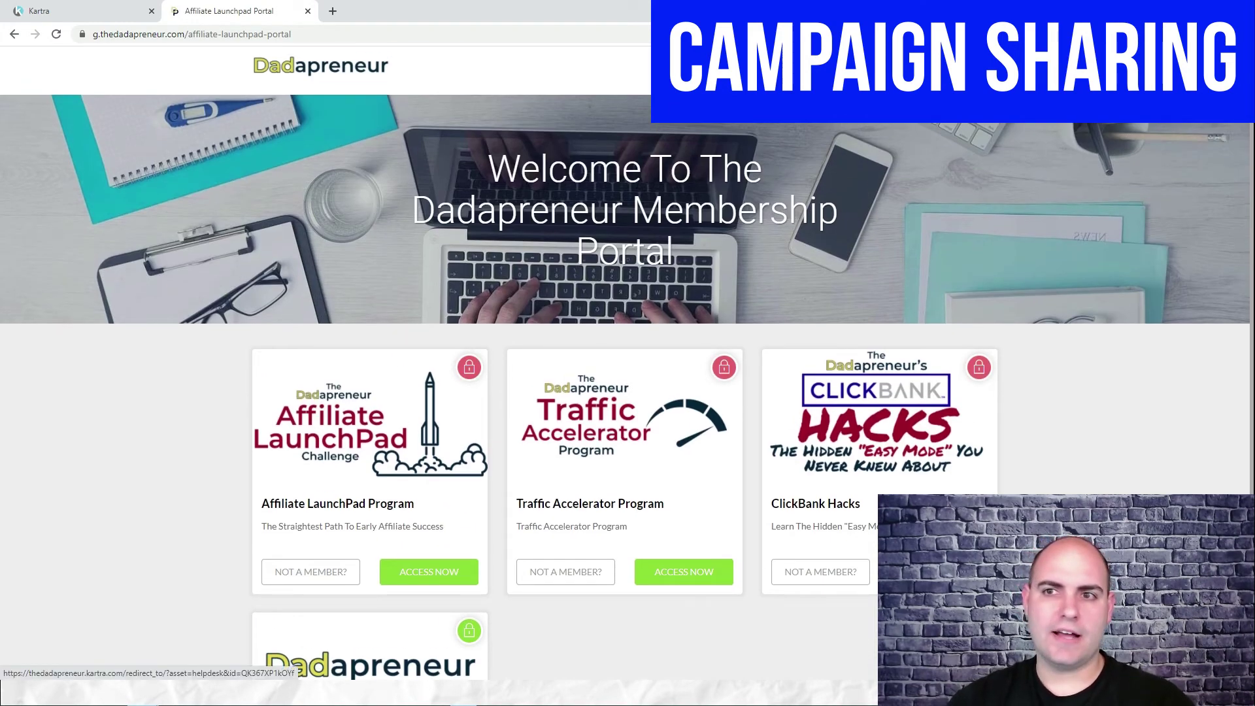
left_click(87, 13)
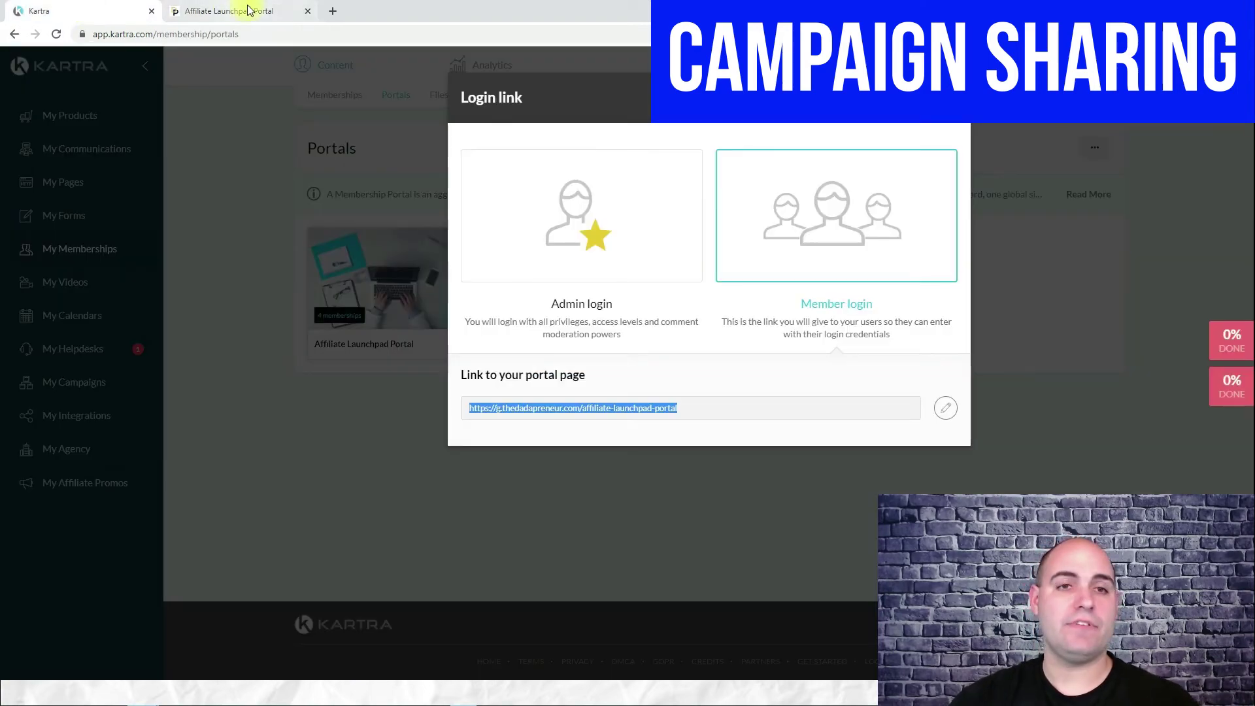
key("Escape")
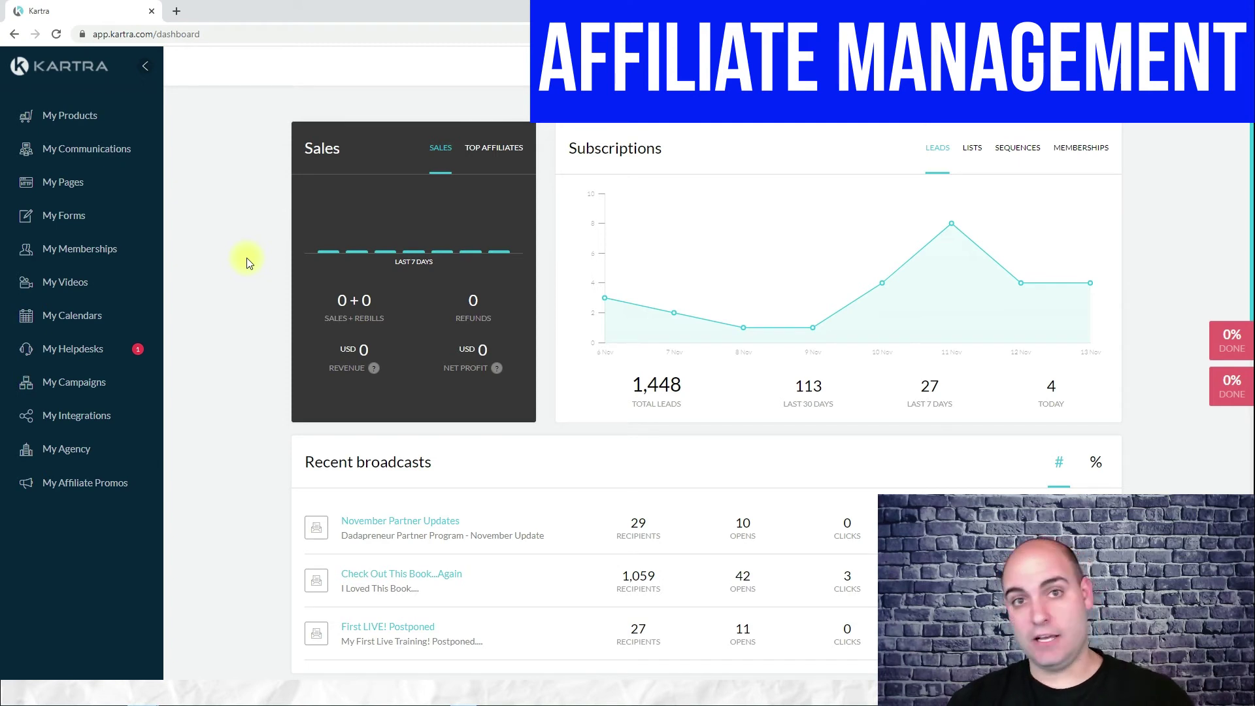
Step: Look at the affiliate promotions and the affiliate marketplace
left_click(67, 485)
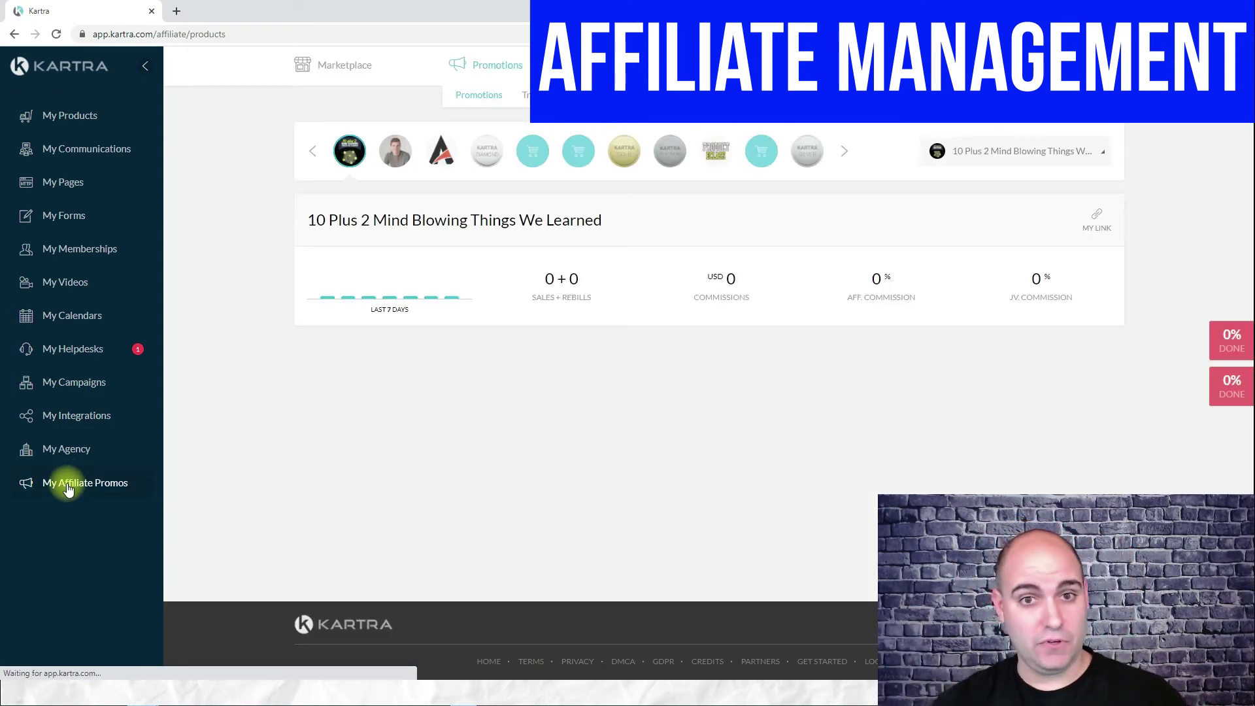
left_click(378, 62)
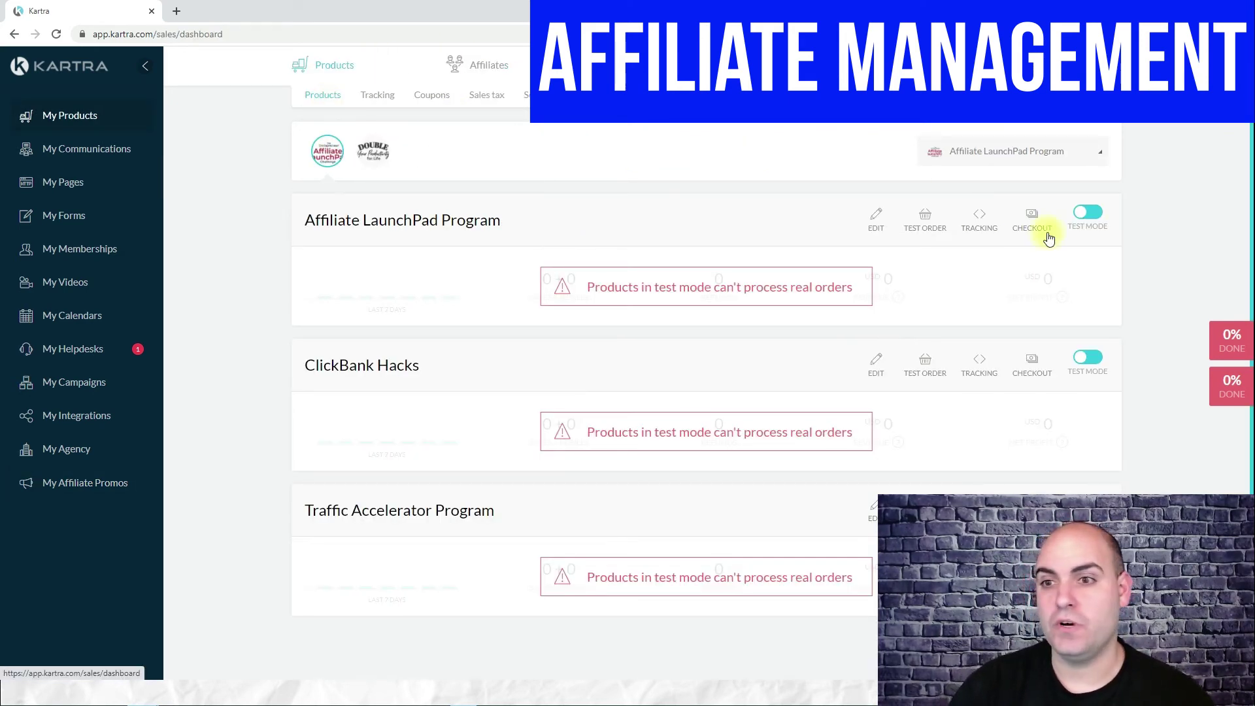
Step: View the affiliates list under the products, and examine the account-wide affiliate settings from affiliate approval to the sign-up questionnaire
mouse_move(481, 61)
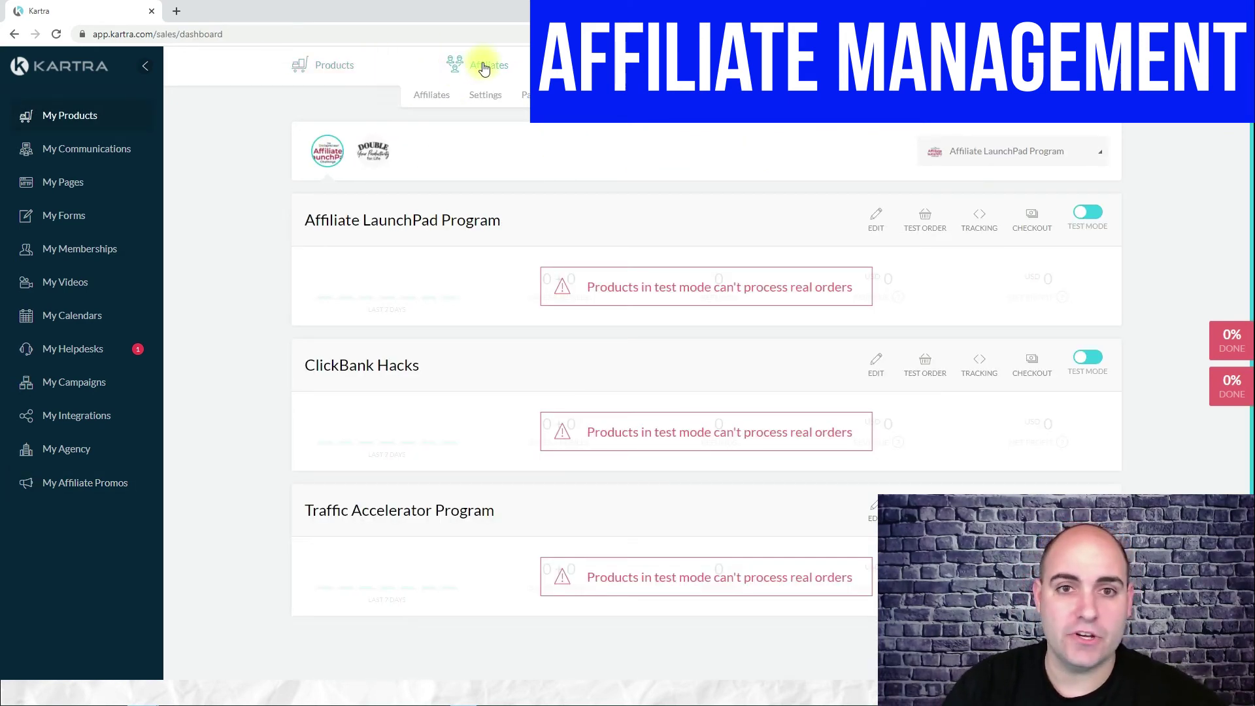
left_click(430, 96)
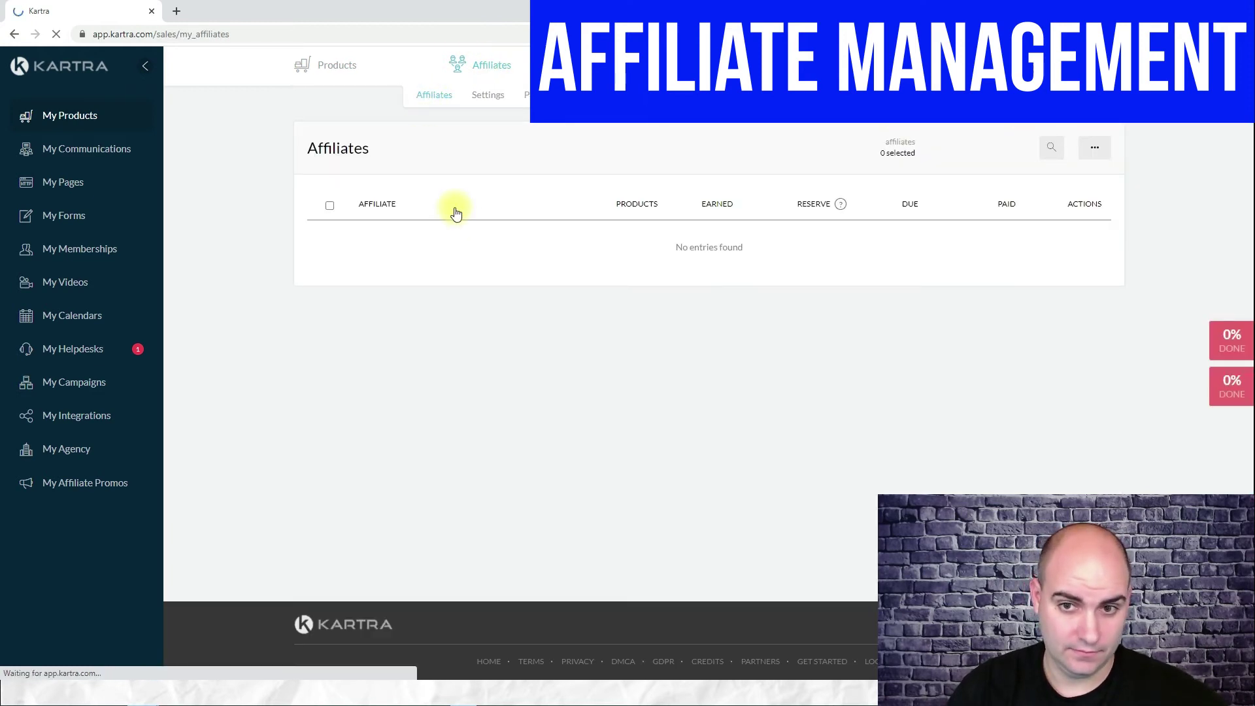
left_click(489, 96)
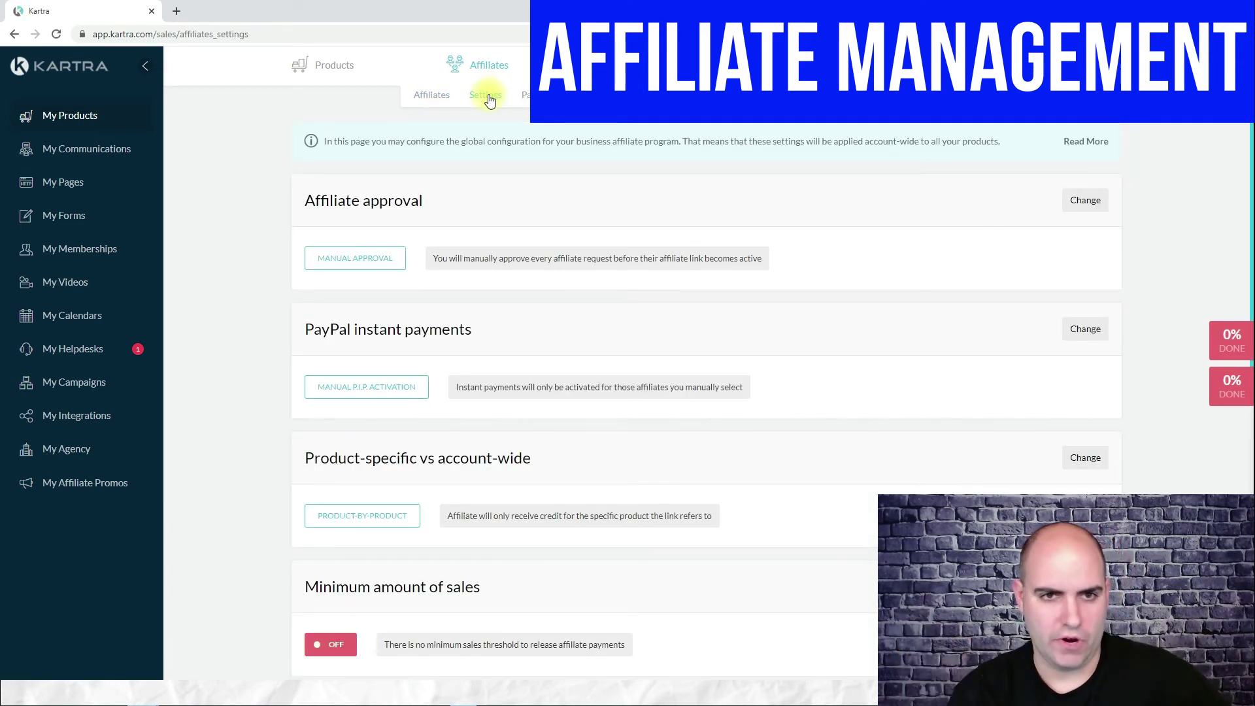
scroll(648, 212, "down", 1)
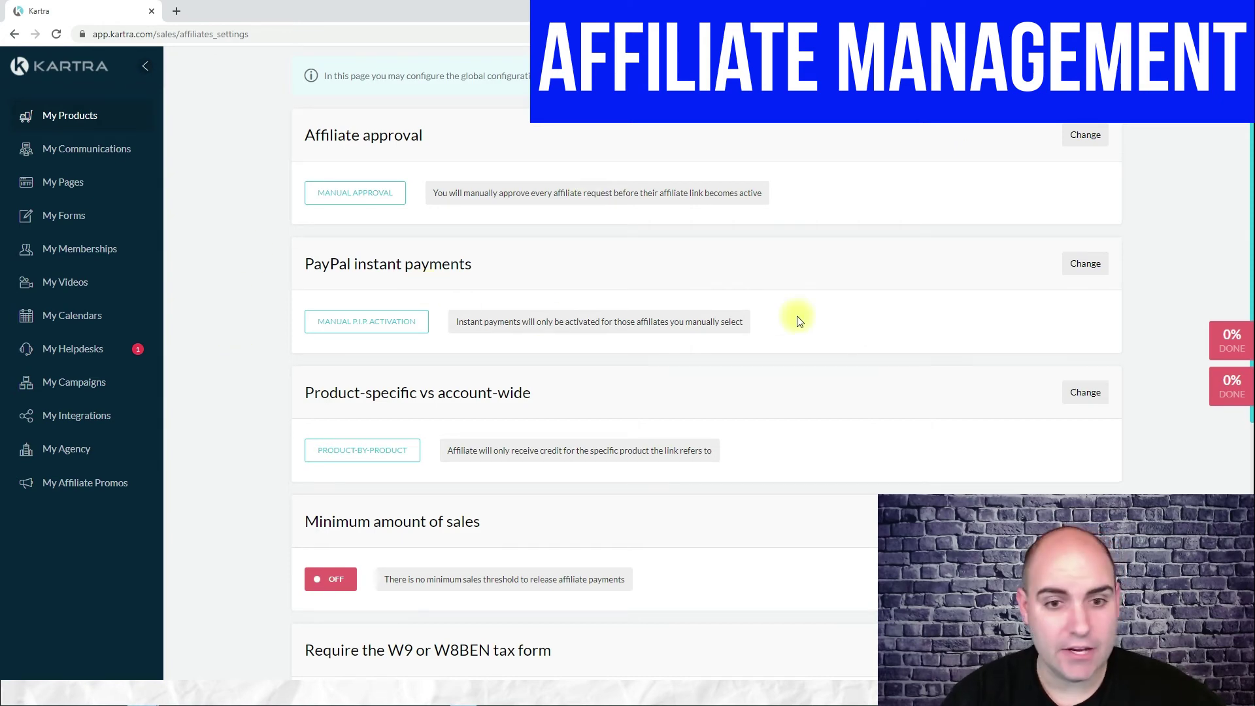
scroll(772, 321, "down", 3)
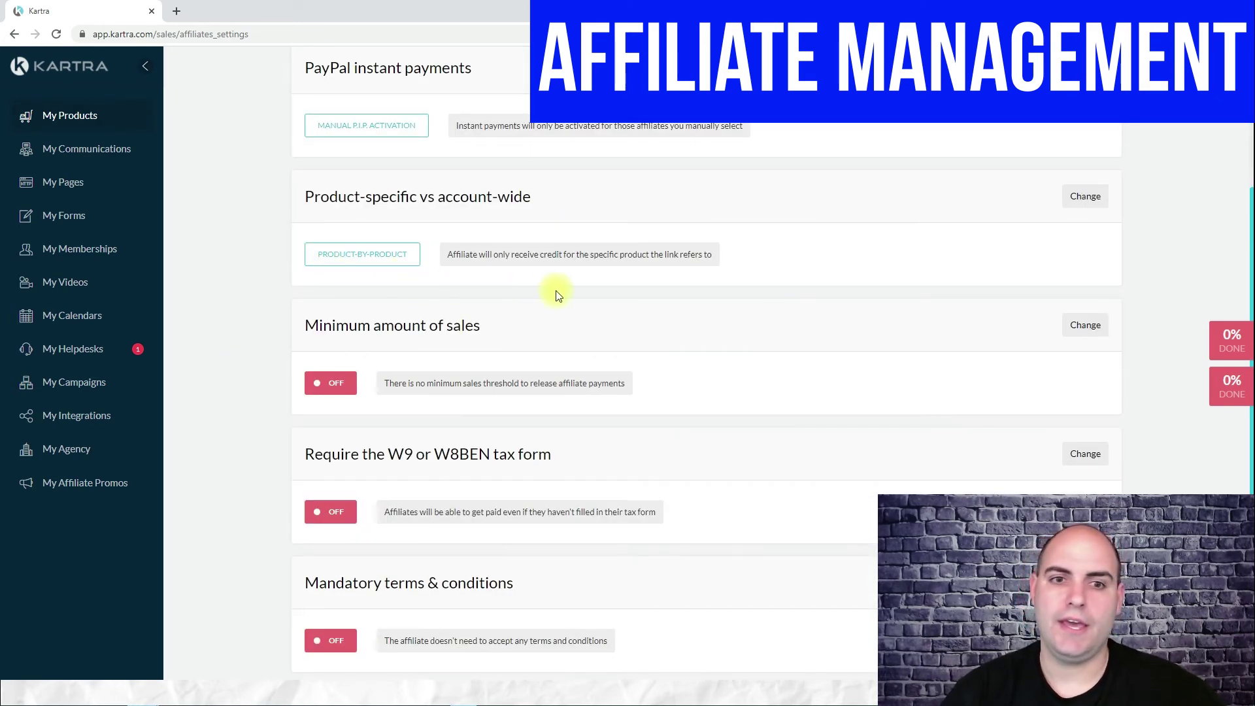
scroll(558, 295, "down", 4)
scroll(495, 472, "up", 1)
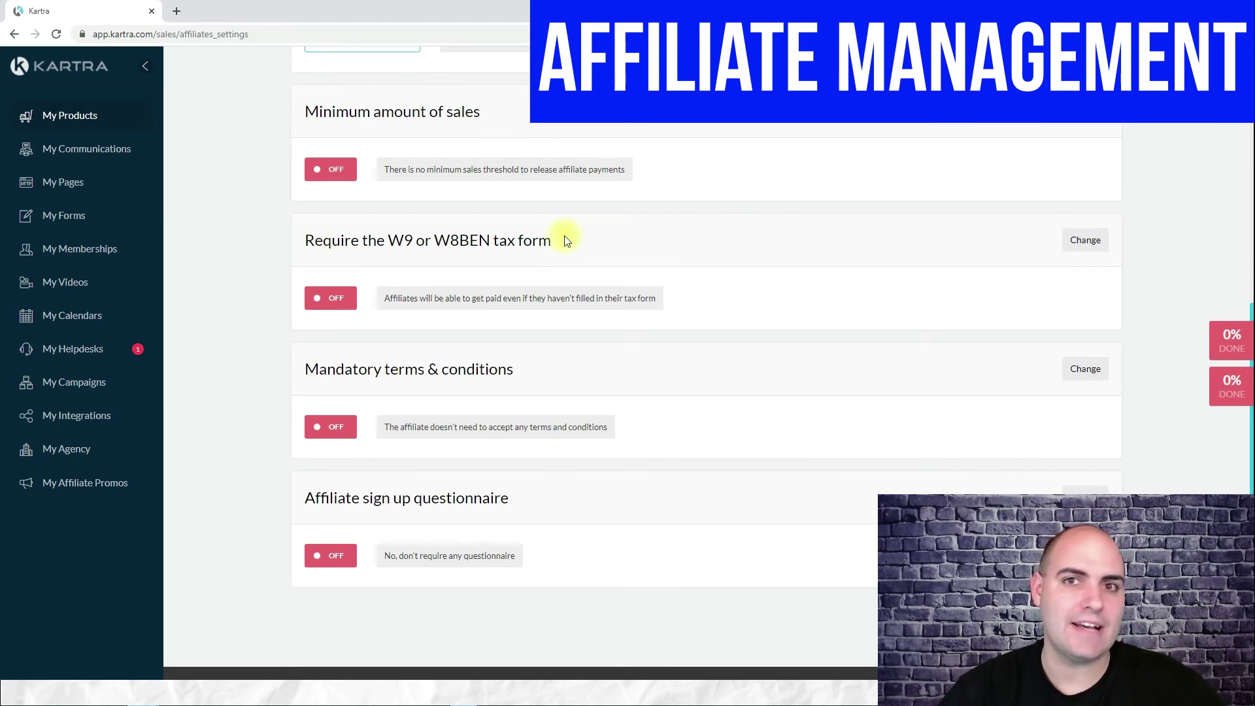
scroll(566, 241, "up", 7)
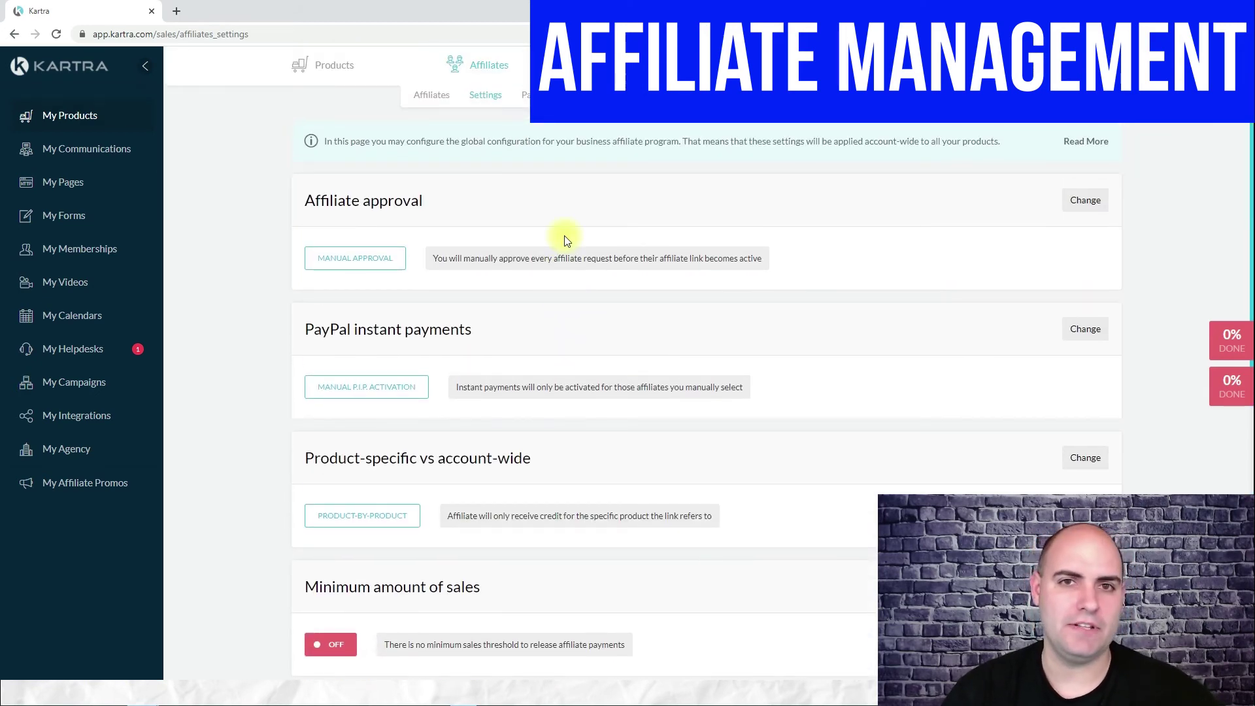